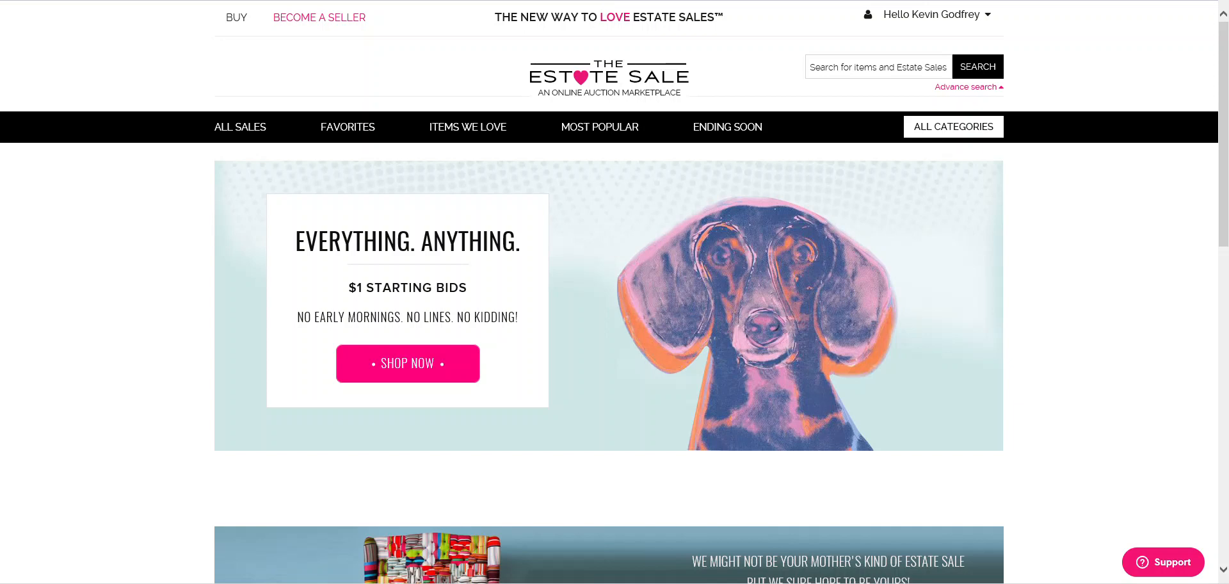
- Go to the Seller Dashboard through the 'Hello' account menu
{"action": "left_click", "coordinate": [931, 15]}
{"action": "mouse_move", "coordinate": [928, 21]}
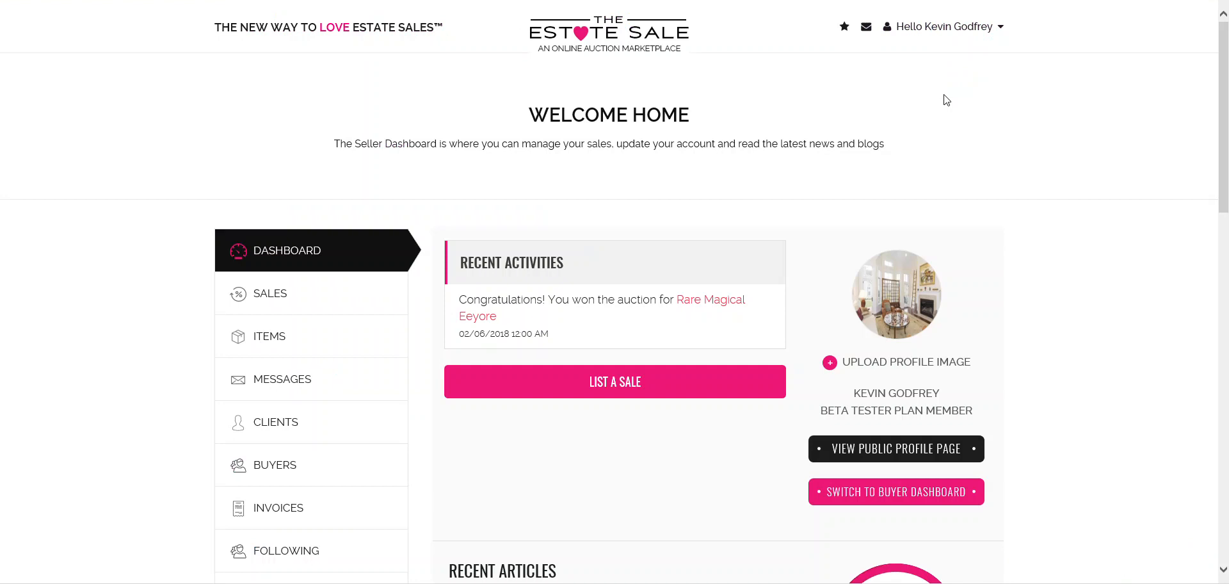
{"action": "scroll", "coordinate": [992, 307], "scroll_direction": "down", "scroll_amount": 3}
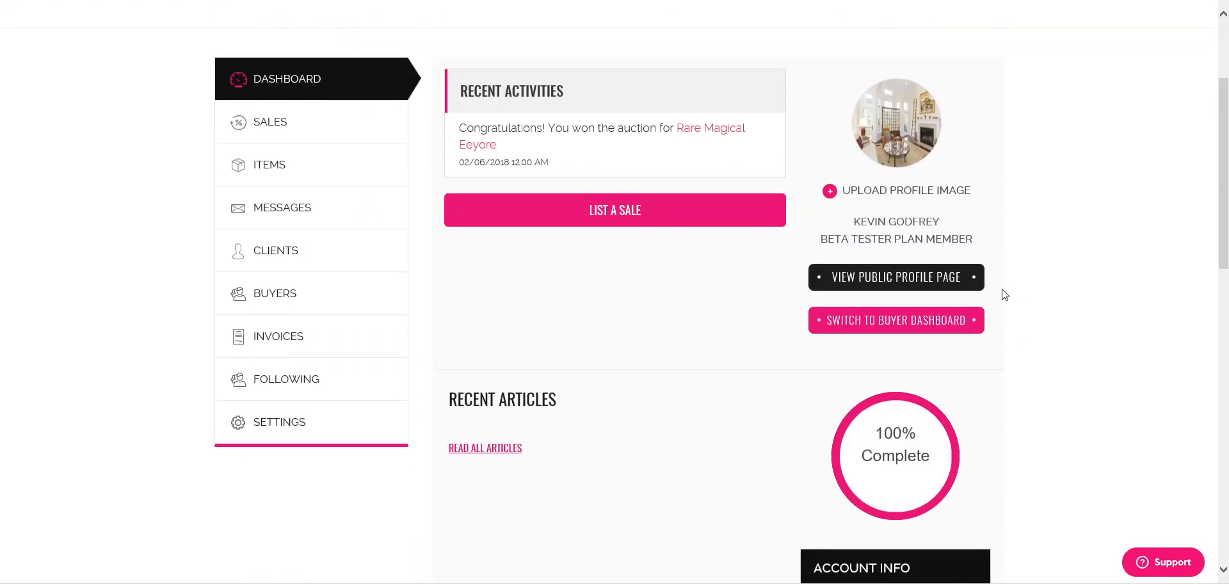
{"action": "scroll", "coordinate": [992, 281], "scroll_direction": "up", "scroll_amount": 3}
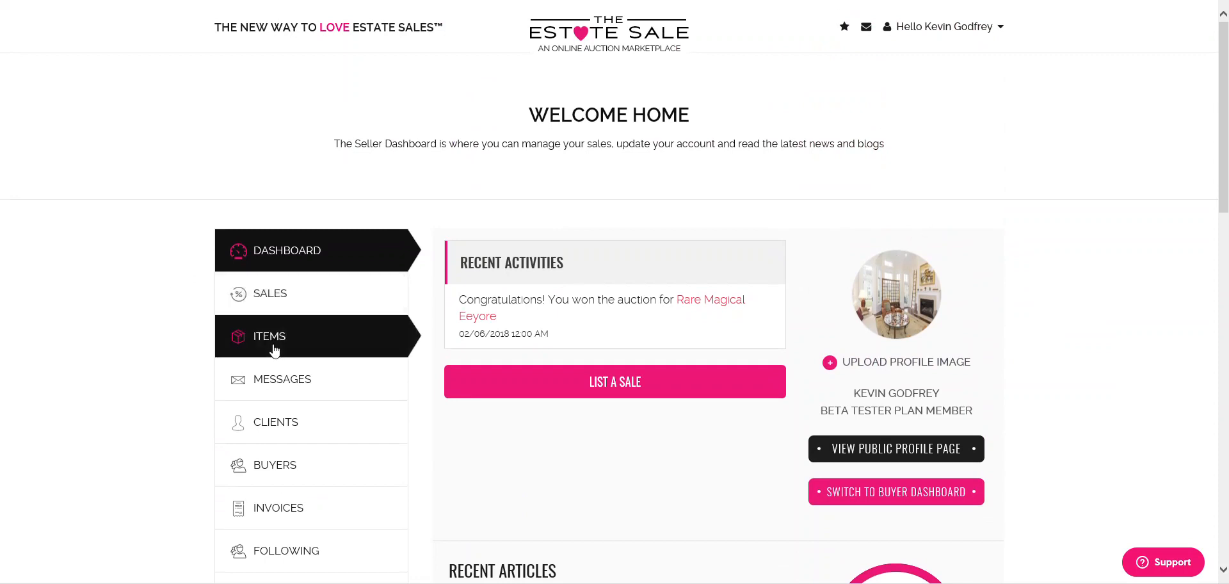
{"action": "scroll", "coordinate": [282, 346], "scroll_direction": "down", "scroll_amount": 2}
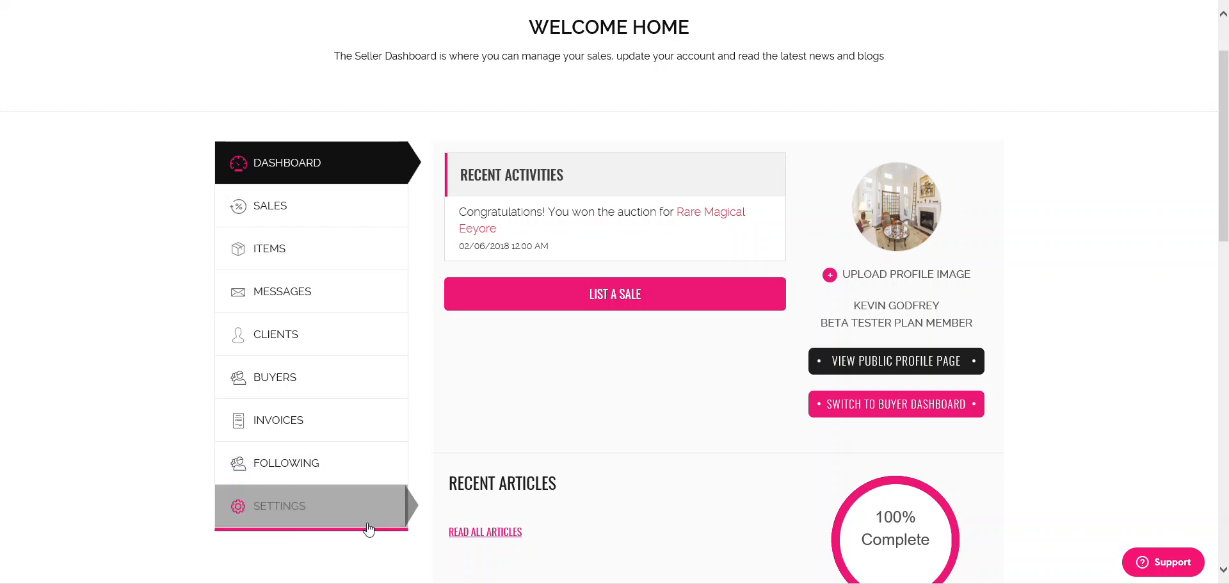
{"action": "scroll", "coordinate": [494, 396], "scroll_direction": "down", "scroll_amount": 7}
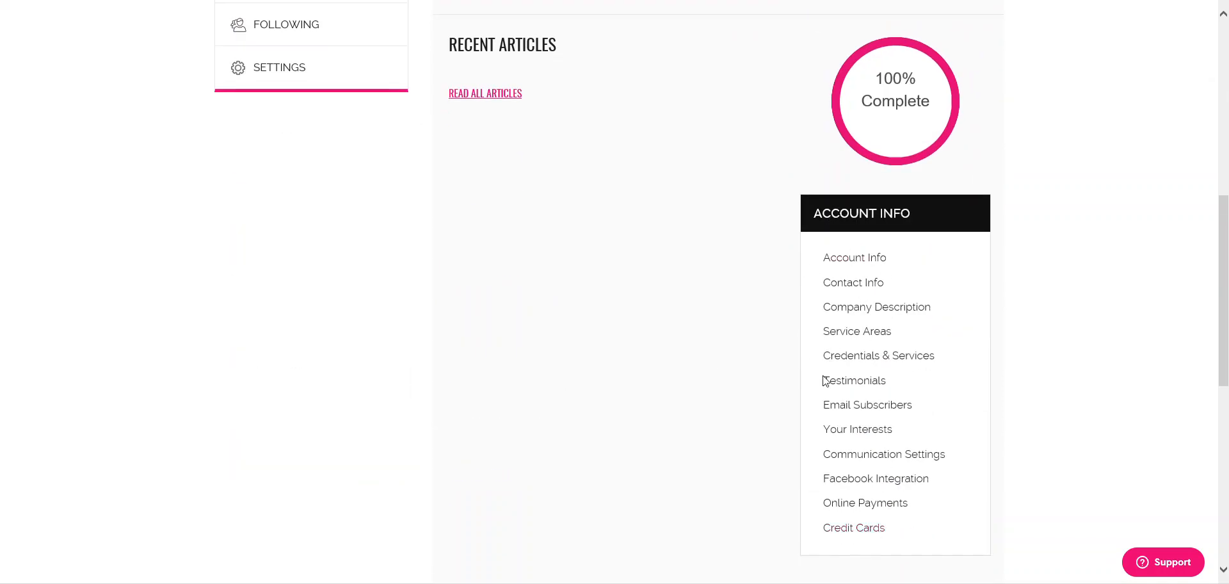
{"action": "scroll", "coordinate": [912, 480], "scroll_direction": "up", "scroll_amount": 4}
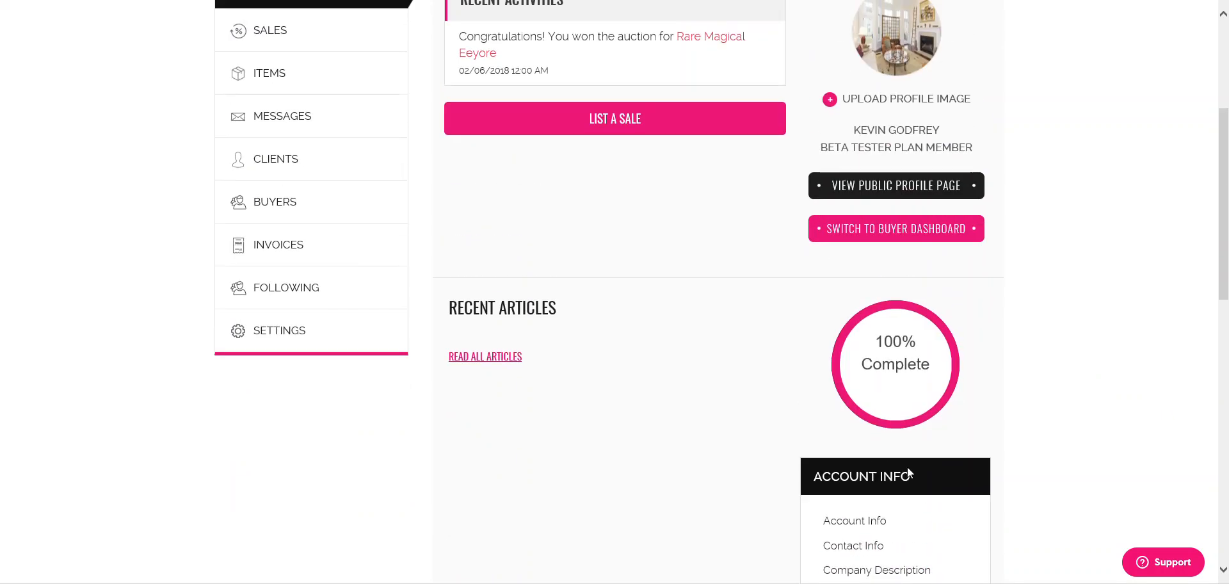
{"action": "scroll", "coordinate": [922, 433], "scroll_direction": "down", "scroll_amount": 5}
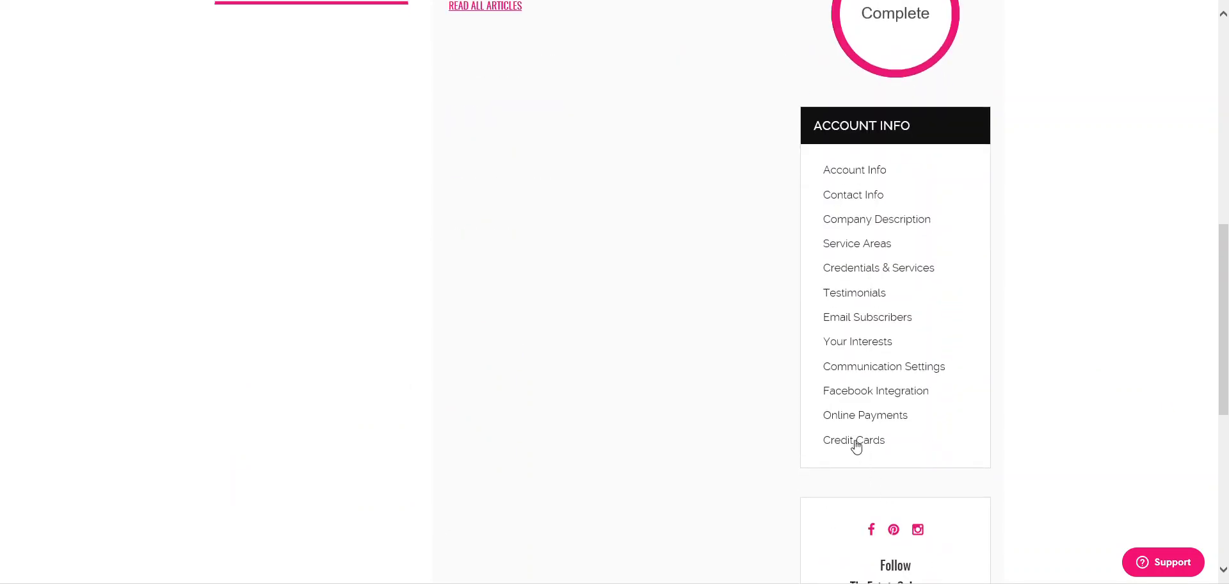
{"action": "scroll", "coordinate": [763, 454], "scroll_direction": "up", "scroll_amount": 4}
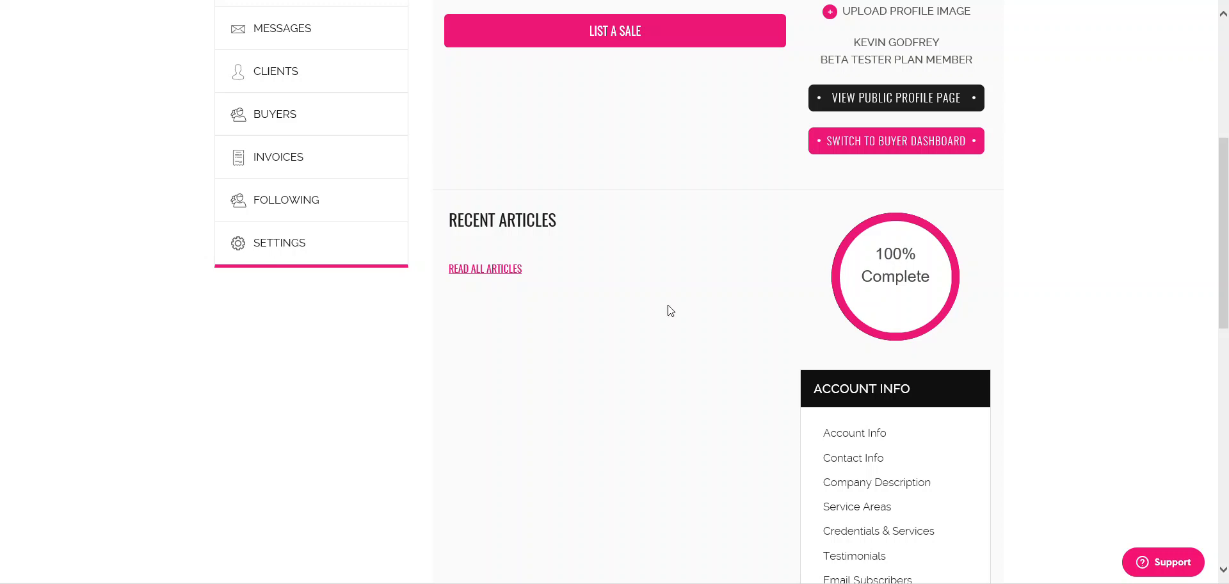
{"action": "scroll", "coordinate": [669, 310], "scroll_direction": "up", "scroll_amount": 5}
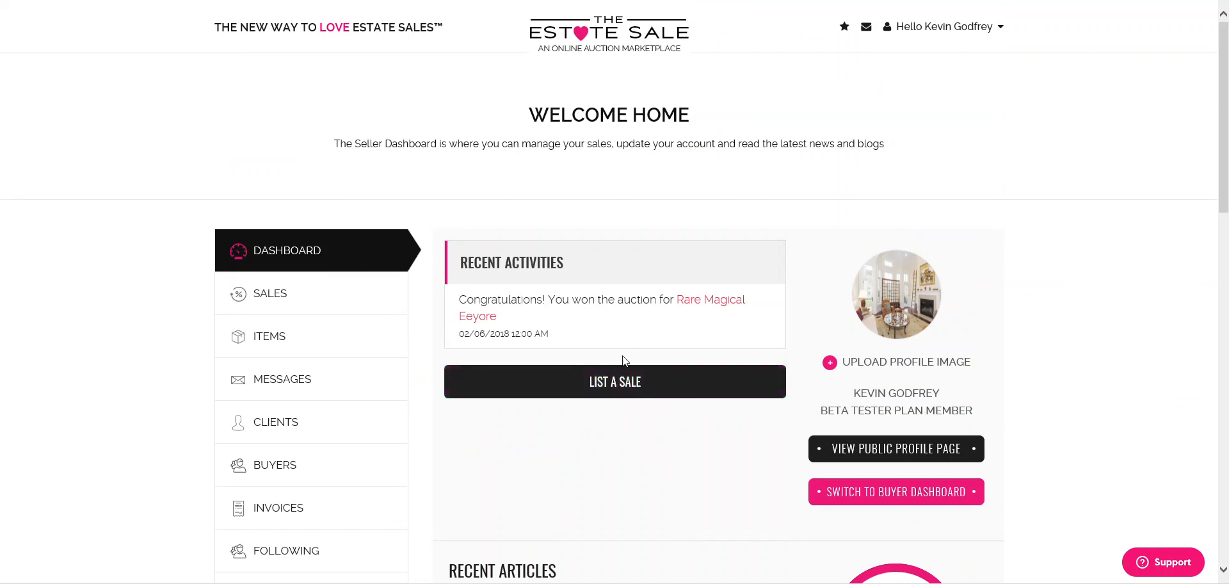
{"action": "left_click_drag", "start_coordinate": [675, 300], "coordinate": [744, 301]}
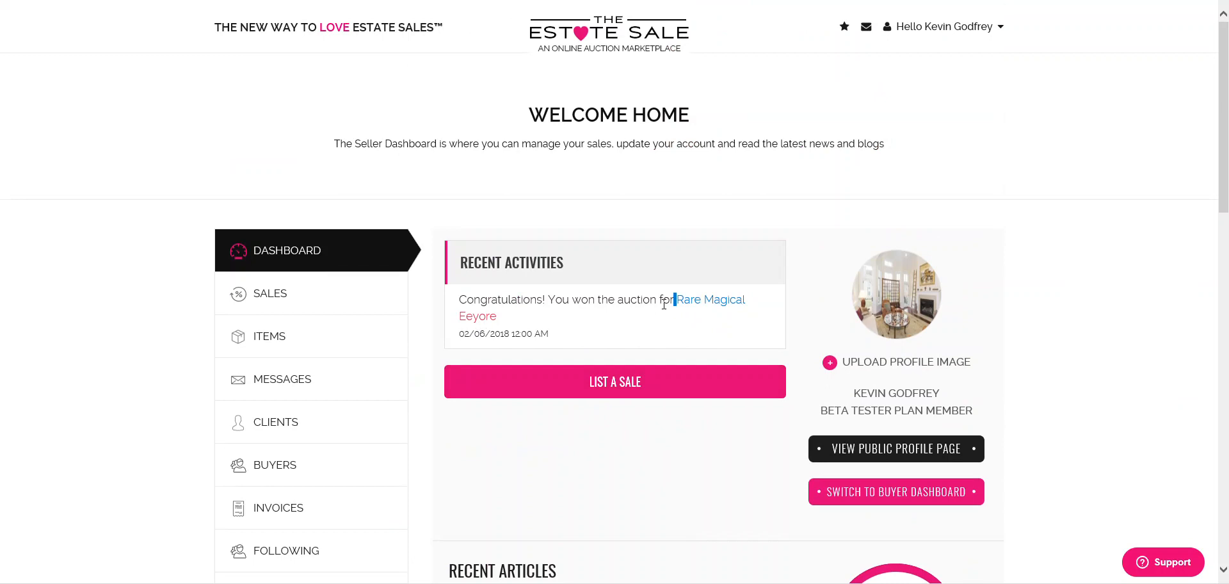
{"action": "left_click", "coordinate": [677, 314]}
{"action": "scroll", "coordinate": [679, 311], "scroll_direction": "down", "scroll_amount": 2}
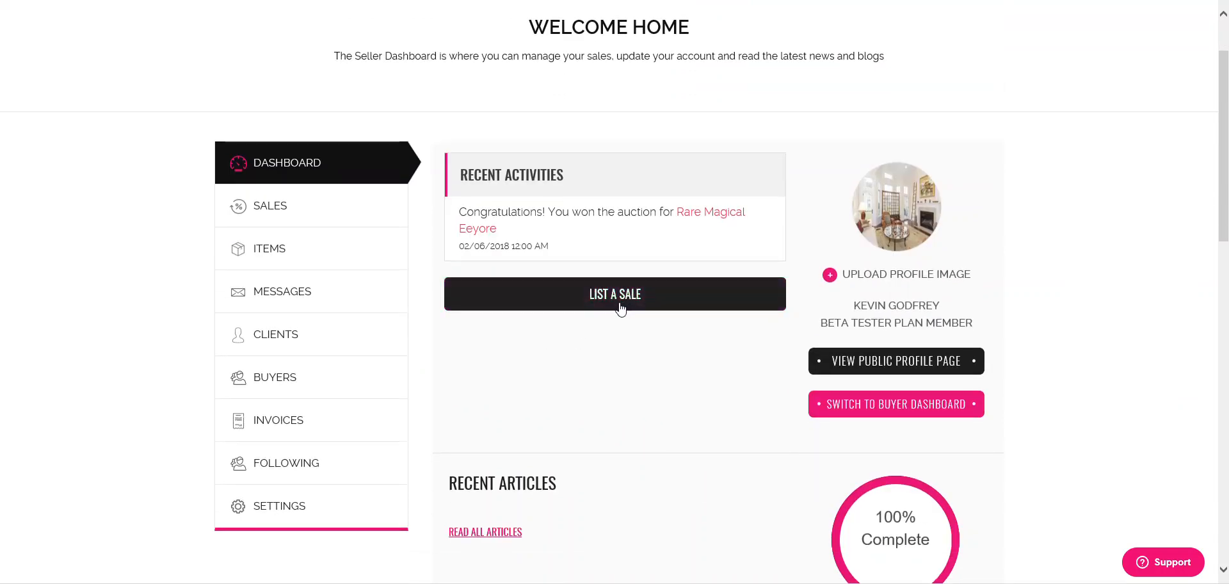
- List a new sale titled 'Test sale 3/7' with description 'This is a test sale for 3/7'
{"action": "left_click", "coordinate": [504, 308]}
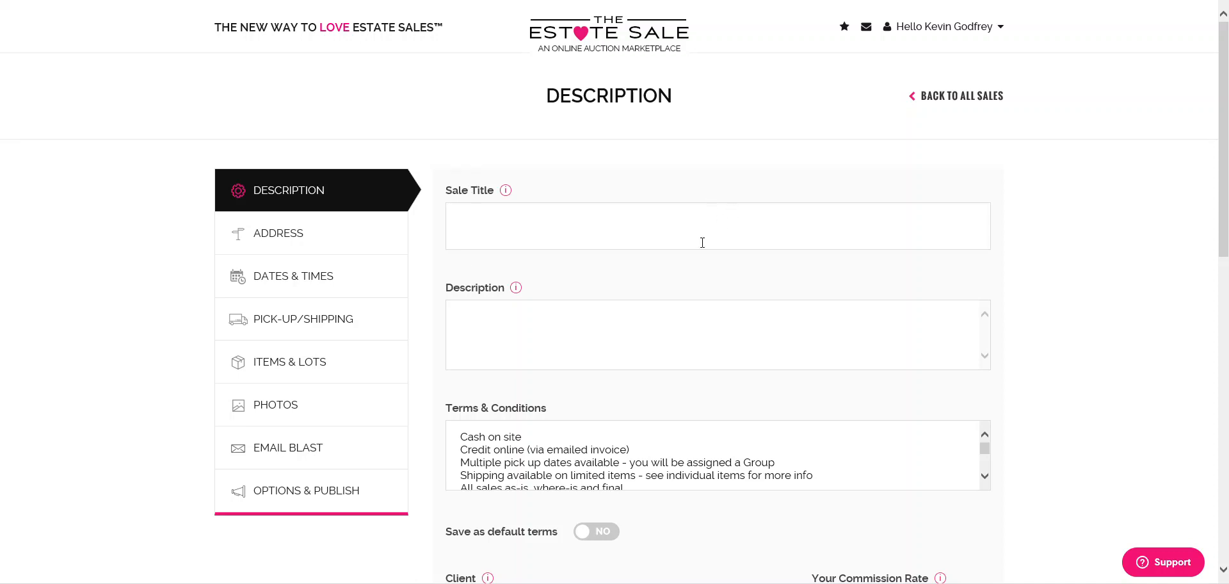
{"action": "left_click", "coordinate": [494, 219]}
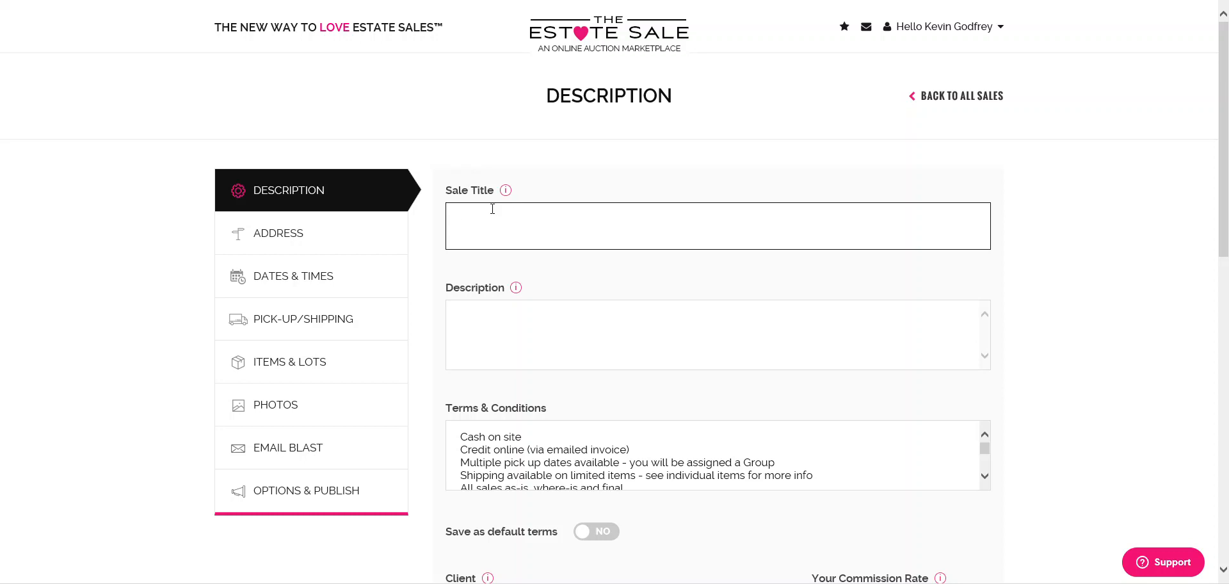
{"action": "type", "text": "Test sale "}
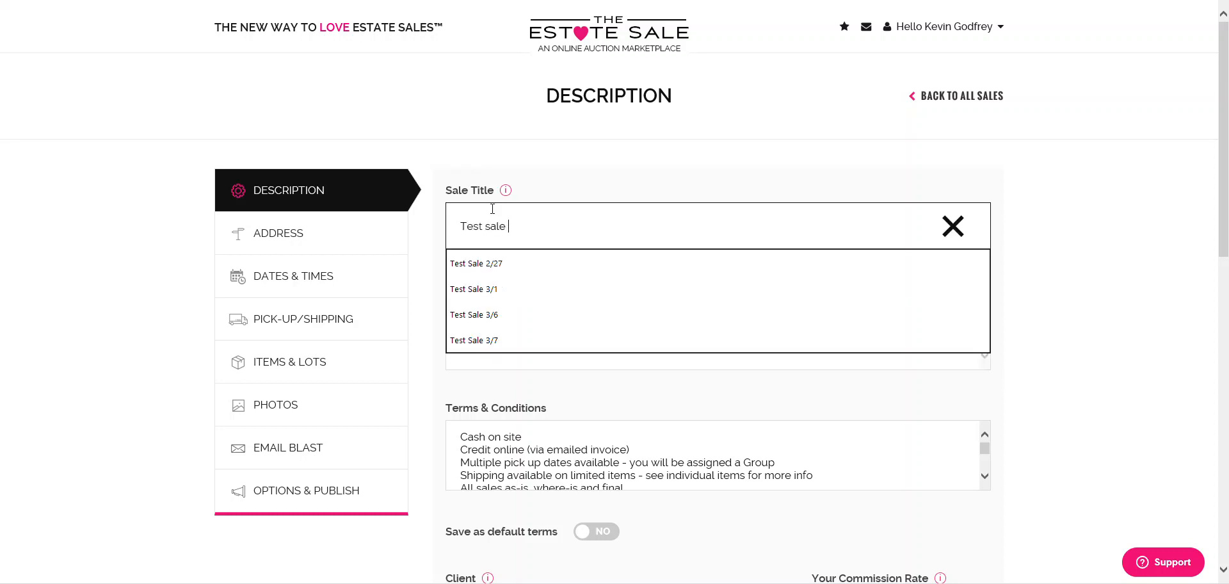
{"action": "type", "text": "3/7"}
{"action": "key", "text": "Tab"}
{"action": "type", "text": "This is a test sale for 3/7"}
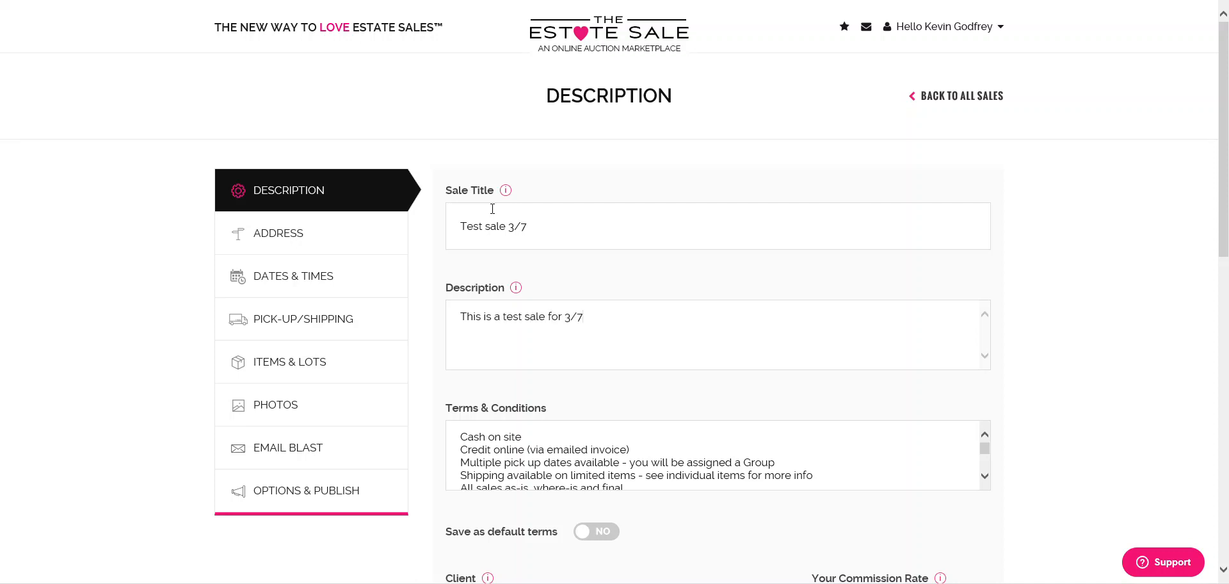
{"action": "scroll", "coordinate": [880, 346], "scroll_direction": "down", "scroll_amount": 1}
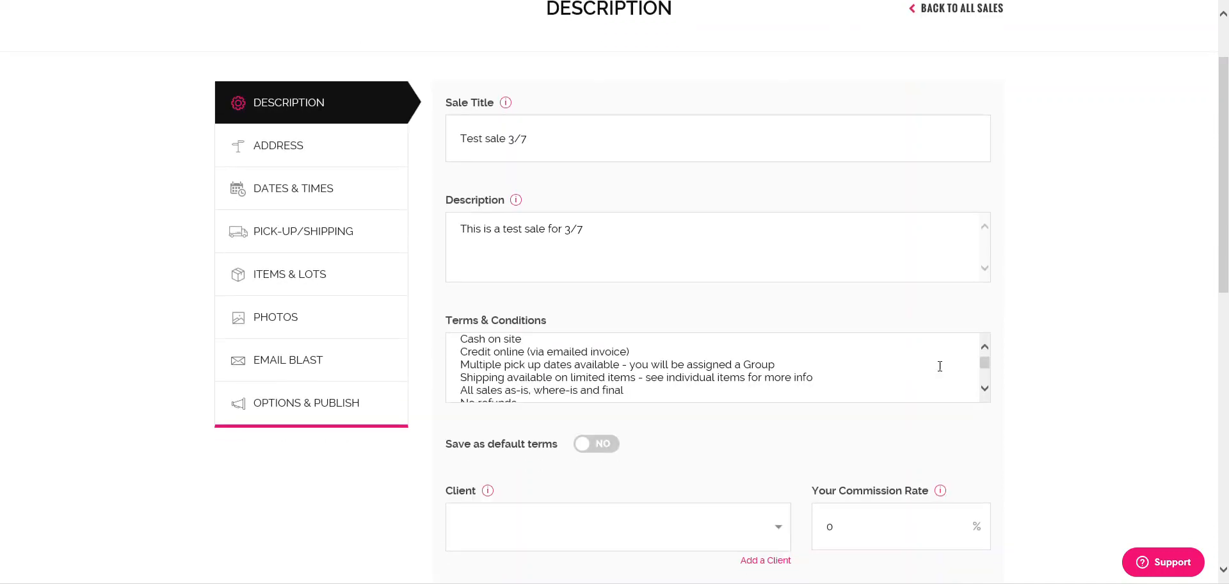
{"action": "left_click_drag", "start_coordinate": [464, 344], "coordinate": [865, 392]}
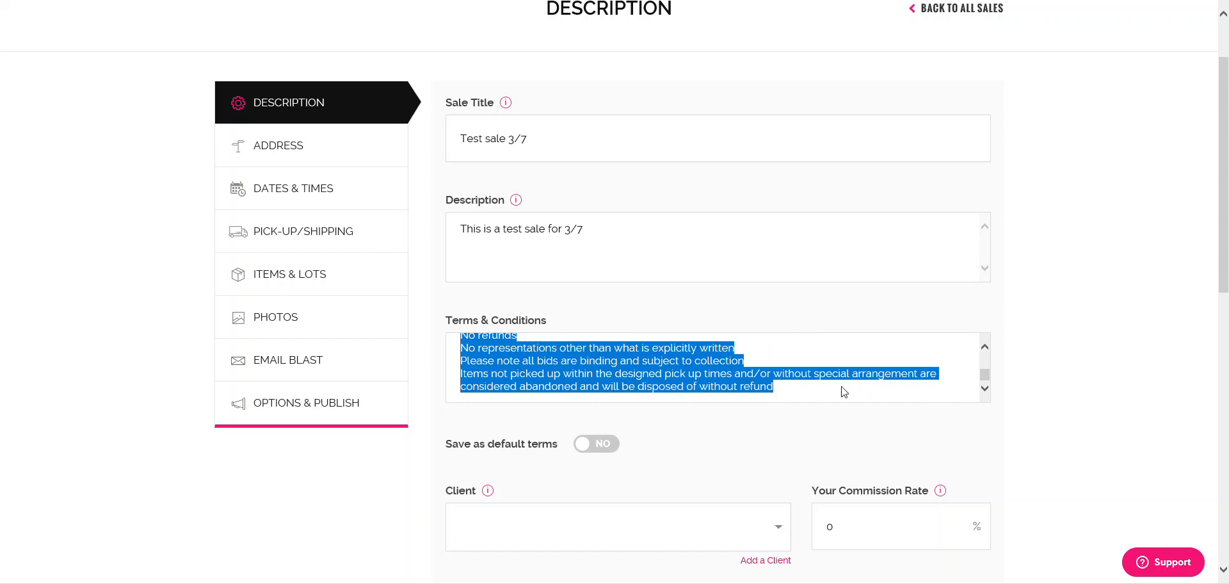
{"action": "left_click", "coordinate": [837, 392]}
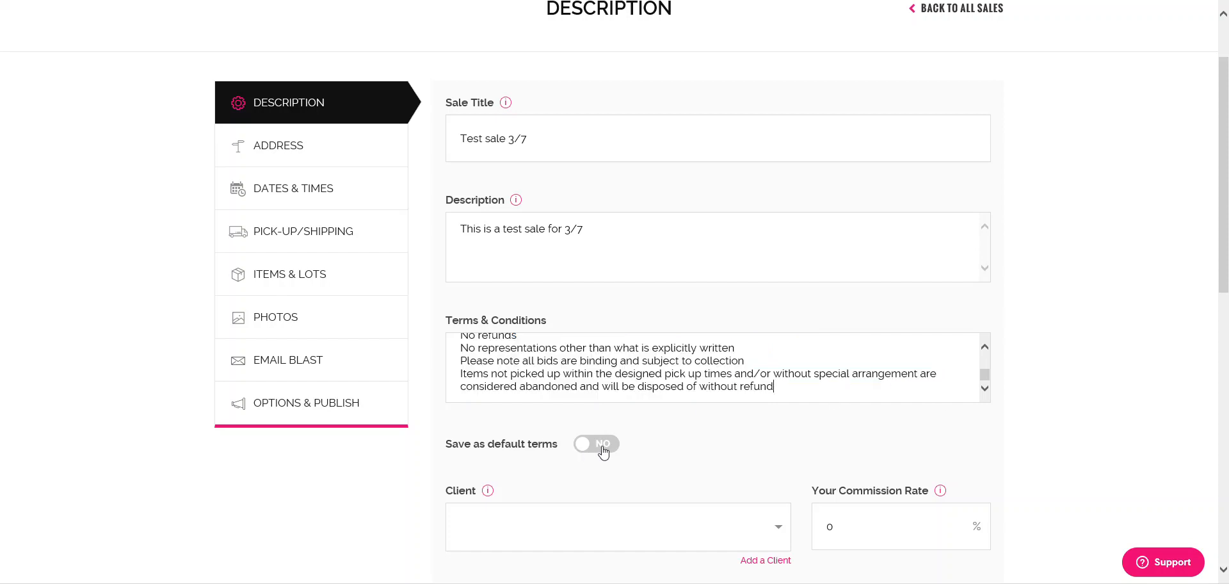
{"action": "left_click_drag", "start_coordinate": [796, 386], "coordinate": [443, 327]}
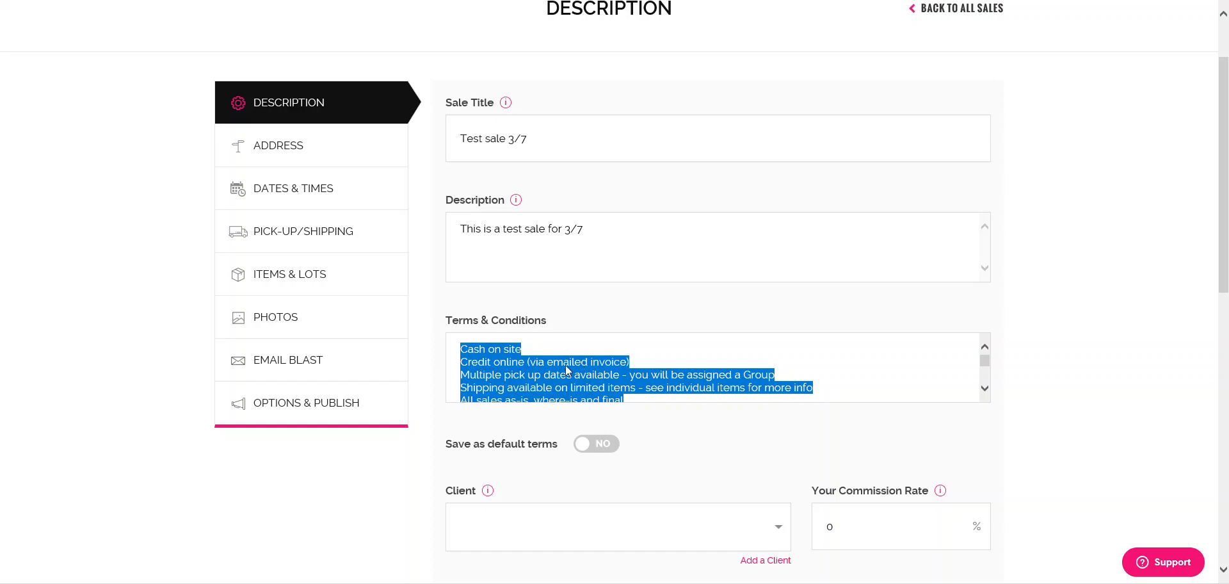
{"action": "left_click", "coordinate": [640, 368]}
{"action": "scroll", "coordinate": [640, 370], "scroll_direction": "down", "scroll_amount": 1}
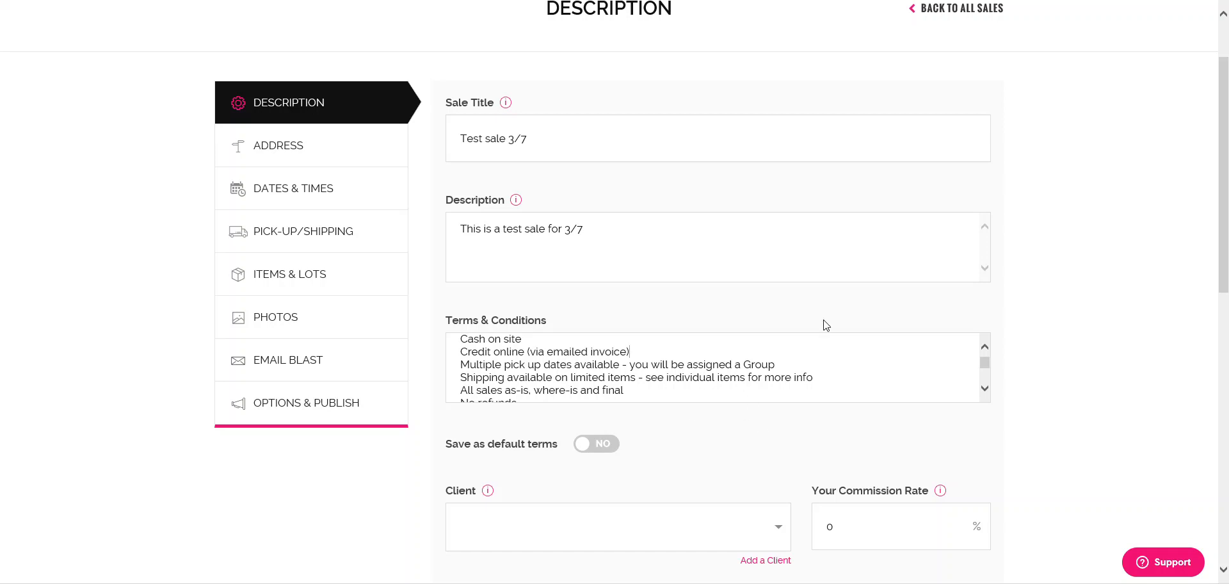
{"action": "scroll", "coordinate": [826, 326], "scroll_direction": "down", "scroll_amount": 3}
{"action": "scroll", "coordinate": [692, 386], "scroll_direction": "down", "scroll_amount": 3}
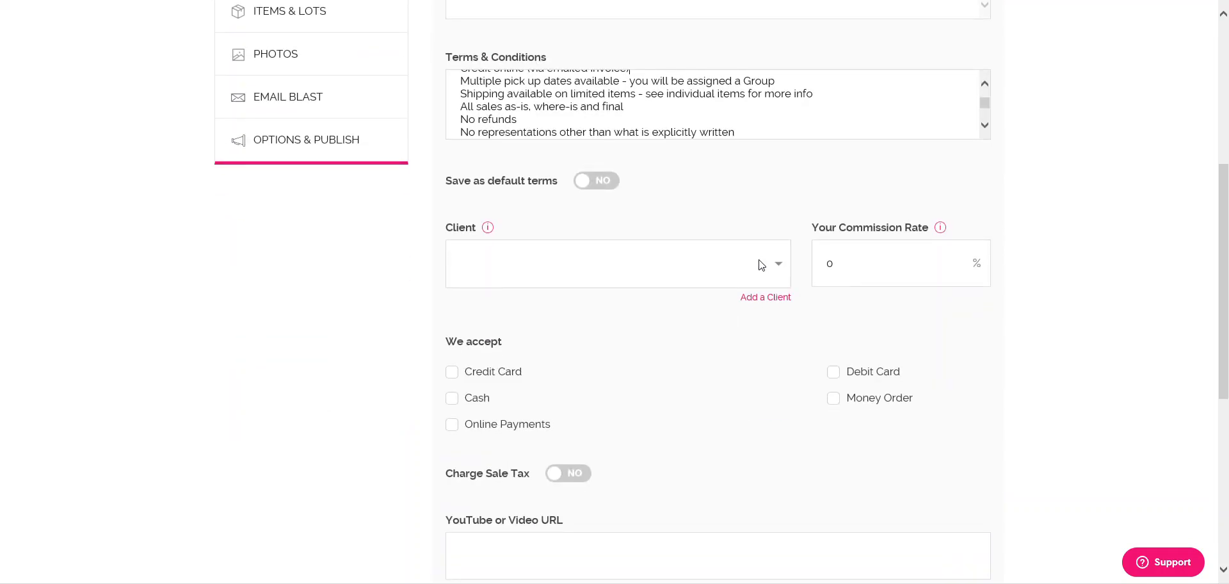
{"action": "scroll", "coordinate": [691, 275], "scroll_direction": "up", "scroll_amount": 3}
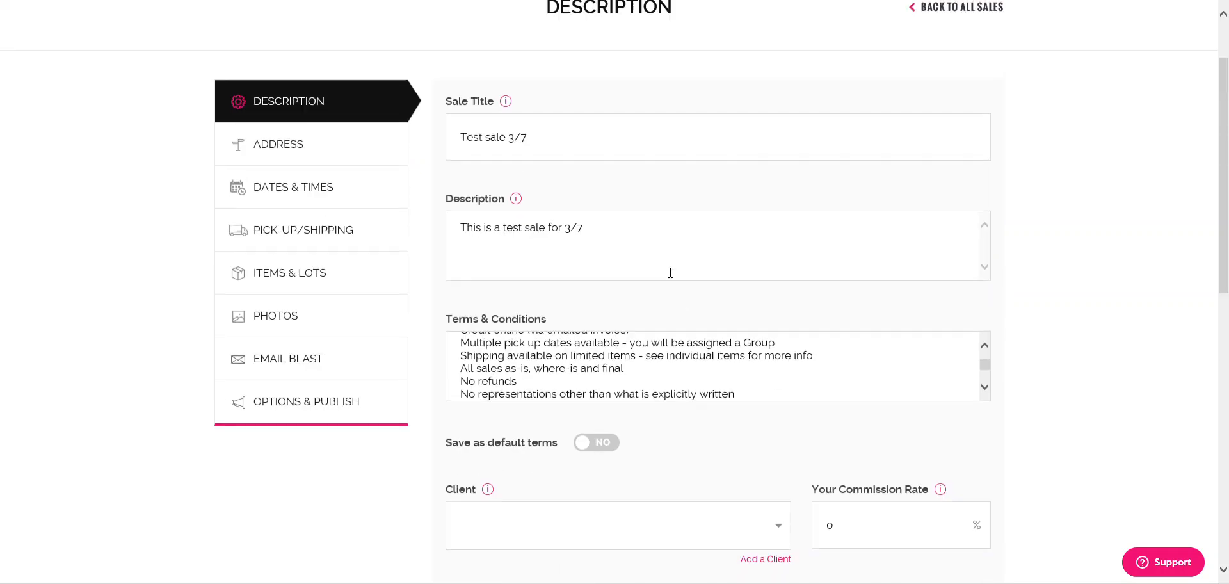
{"action": "scroll", "coordinate": [579, 351], "scroll_direction": "down", "scroll_amount": 1}
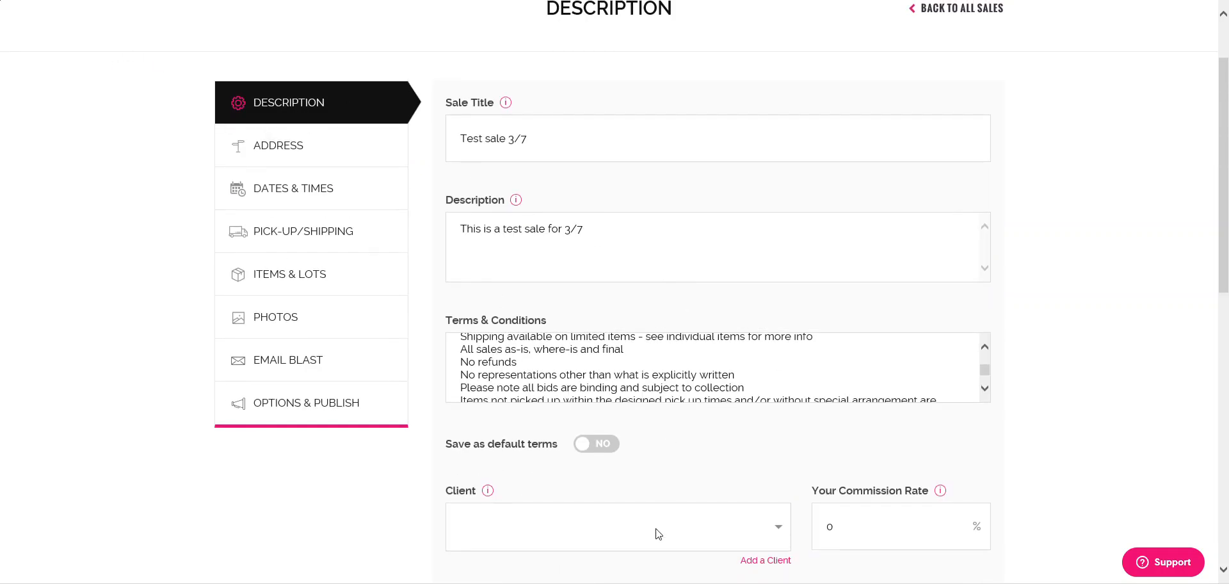
{"action": "scroll", "coordinate": [727, 434], "scroll_direction": "down", "scroll_amount": 2}
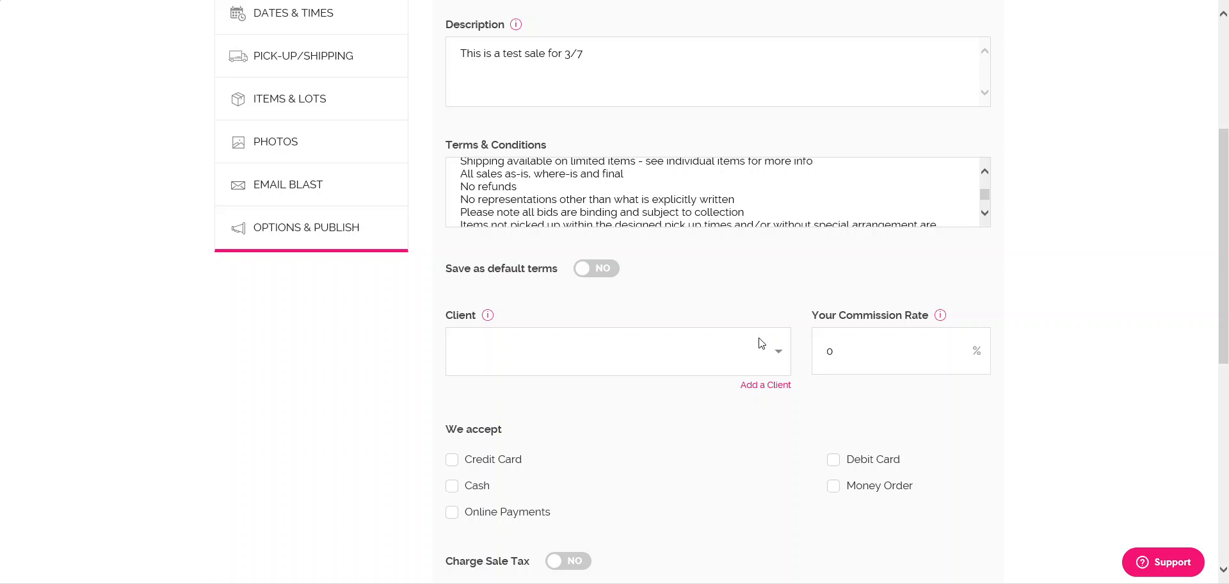
- Accept Credit Card, Cash and Online Payments for the sale
{"action": "left_click", "coordinate": [830, 351]}
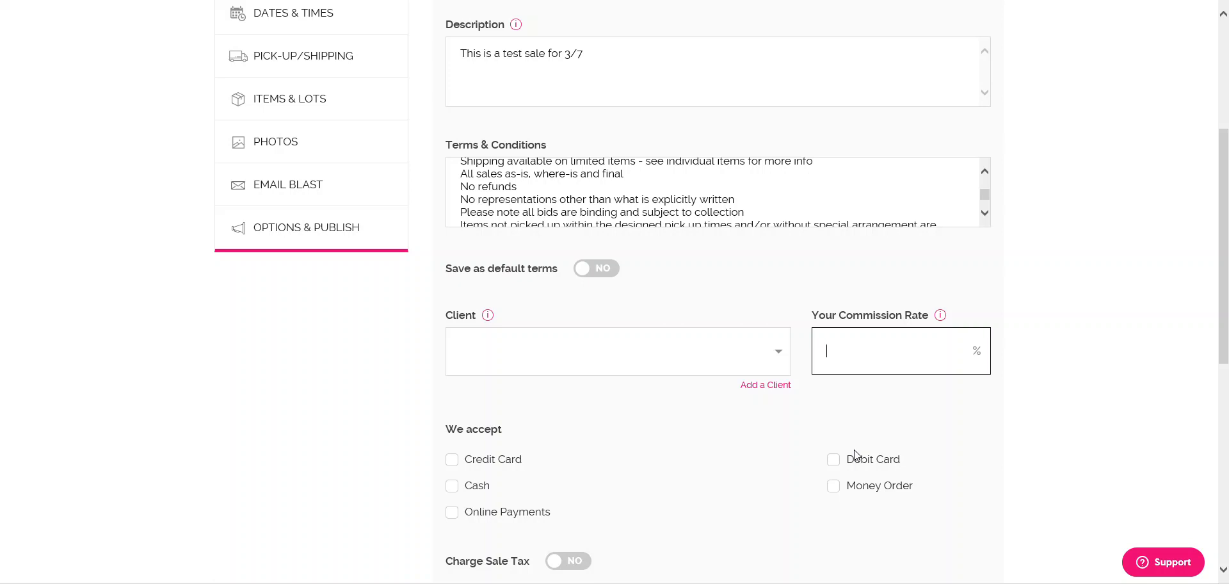
{"action": "scroll", "coordinate": [704, 454], "scroll_direction": "down", "scroll_amount": 3}
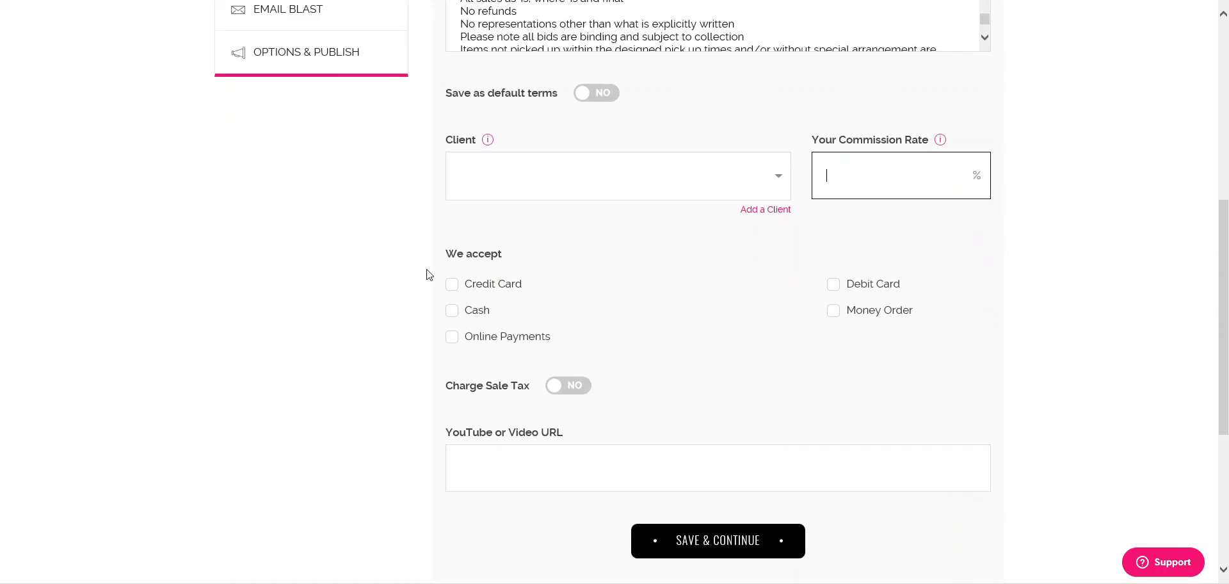
{"action": "left_click", "coordinate": [500, 261]}
{"action": "left_click", "coordinate": [454, 285]}
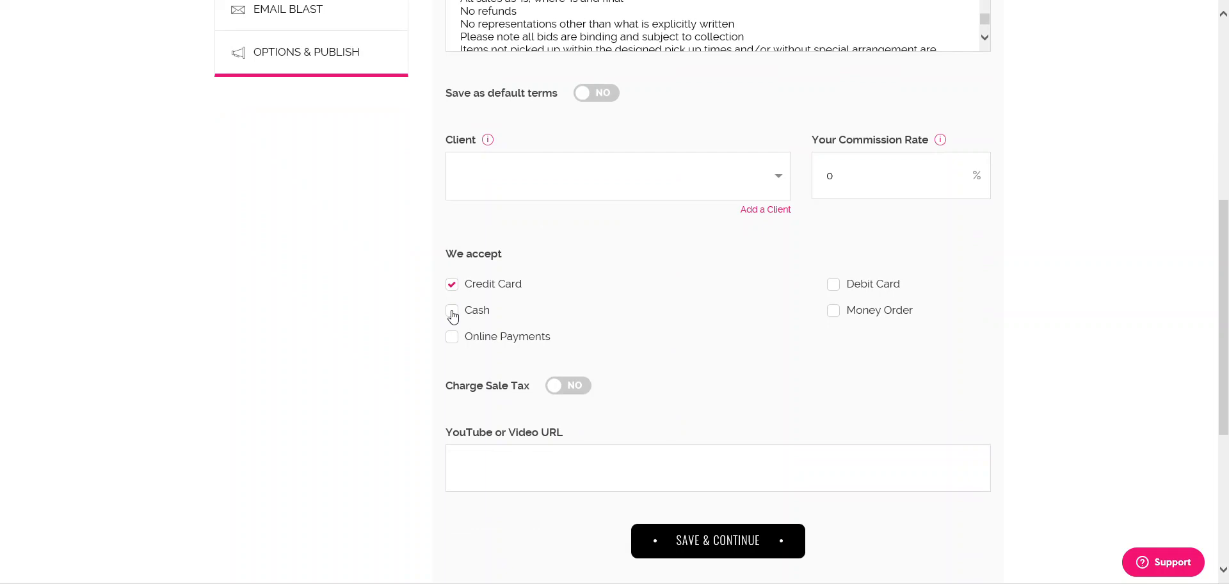
{"action": "left_click", "coordinate": [452, 313]}
{"action": "left_click", "coordinate": [452, 340]}
- Try an 8.625 sales tax rate, then switch sales tax back off
{"action": "left_click", "coordinate": [580, 387]}
{"action": "left_click", "coordinate": [516, 418]}
{"action": "type", "text": "8.625"}
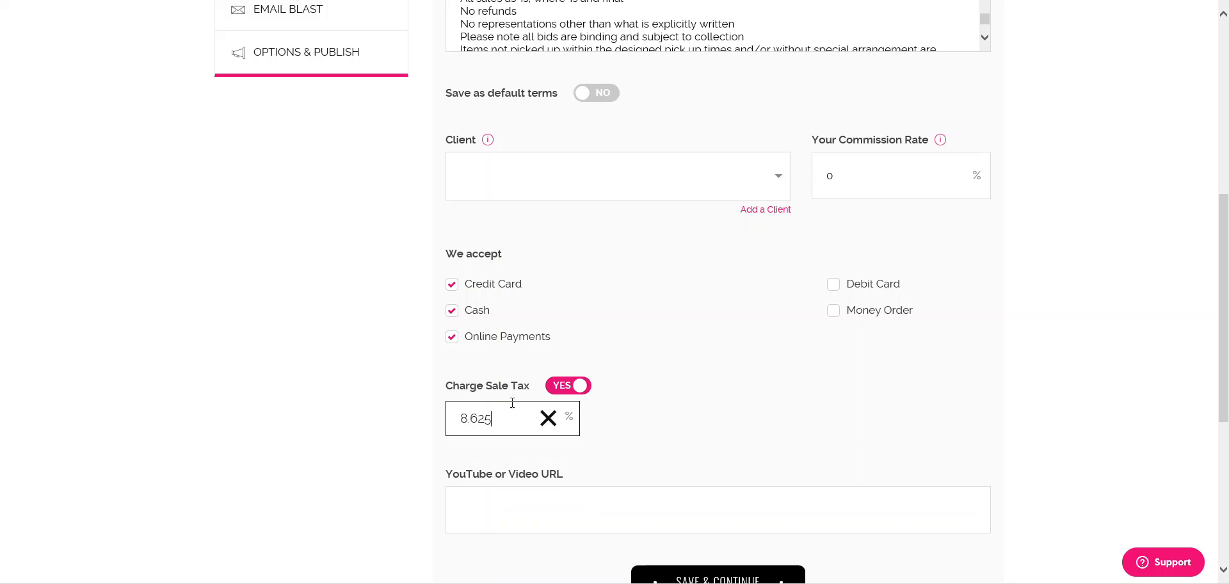
{"action": "left_click", "coordinate": [642, 426]}
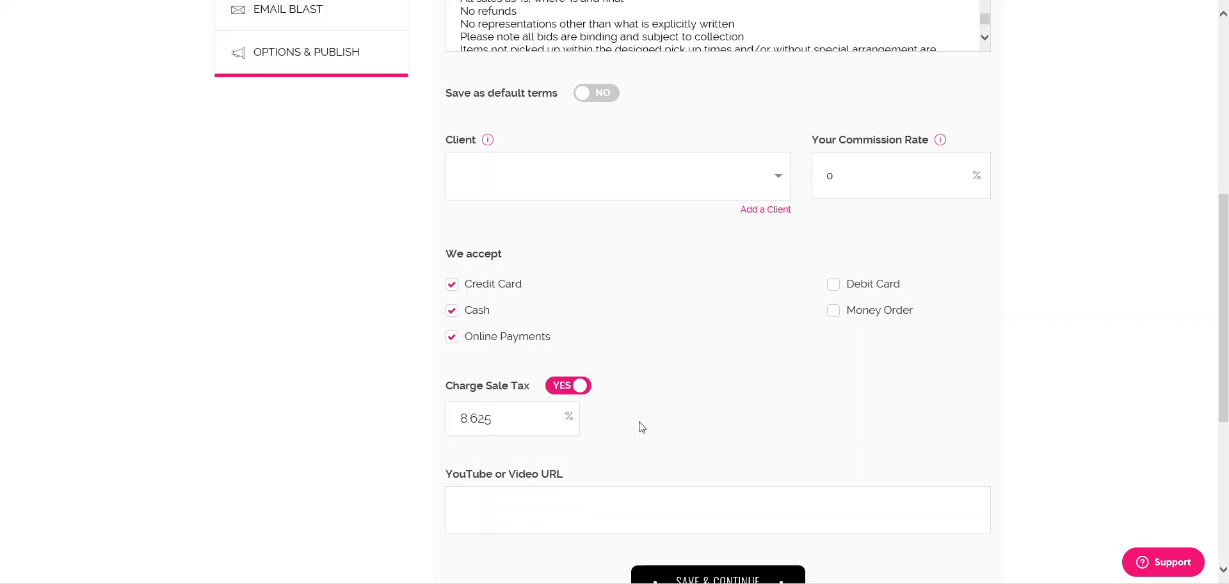
{"action": "left_click", "coordinate": [567, 386]}
{"action": "scroll", "coordinate": [631, 439], "scroll_direction": "down", "scroll_amount": 4}
{"action": "left_click", "coordinate": [485, 200]}
{"action": "left_click", "coordinate": [736, 282]}
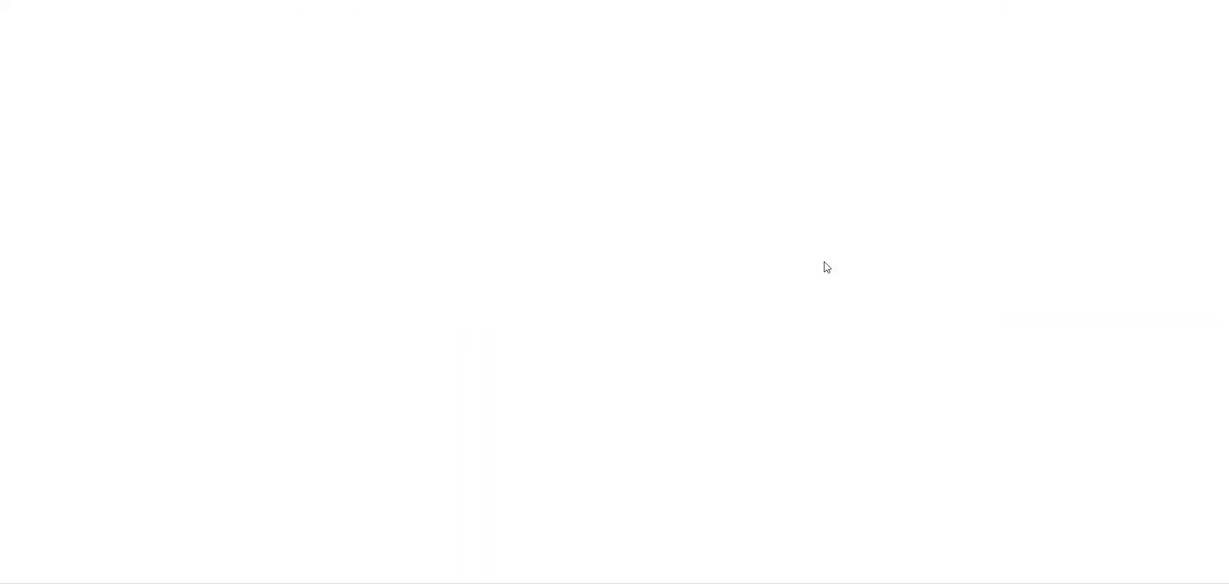
{"action": "left_click", "coordinate": [499, 365]}
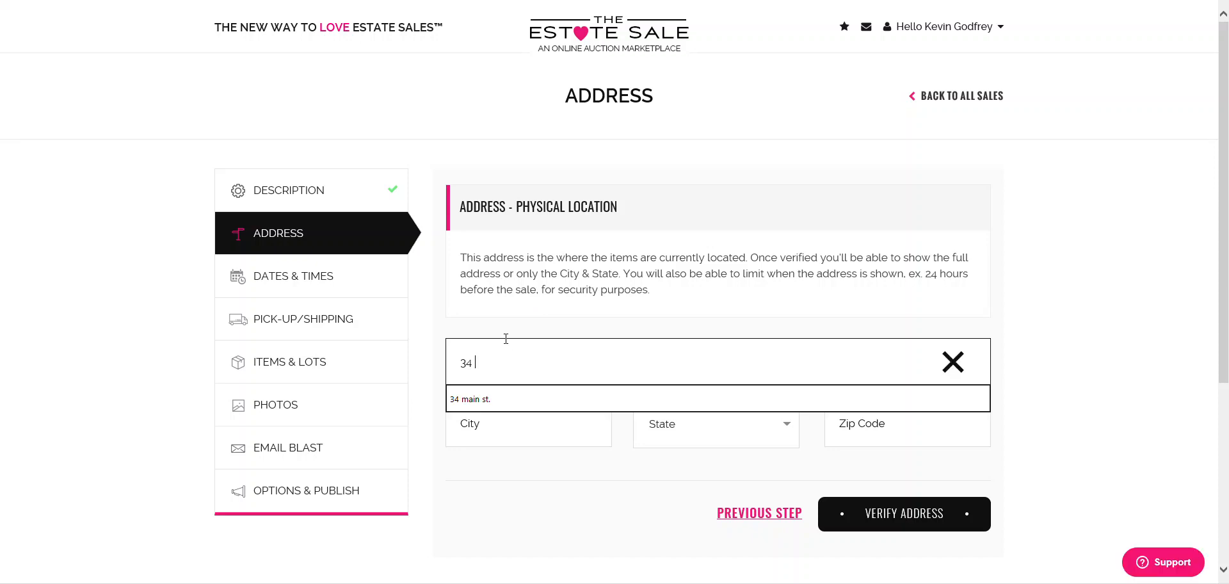
{"action": "key", "text": "Tab"}
{"action": "type", "text": "Smithtown"}
{"action": "key", "text": "Tab"}
- Set state NY and zip code 11787, then verify the address
{"action": "type", "text": "NM"}
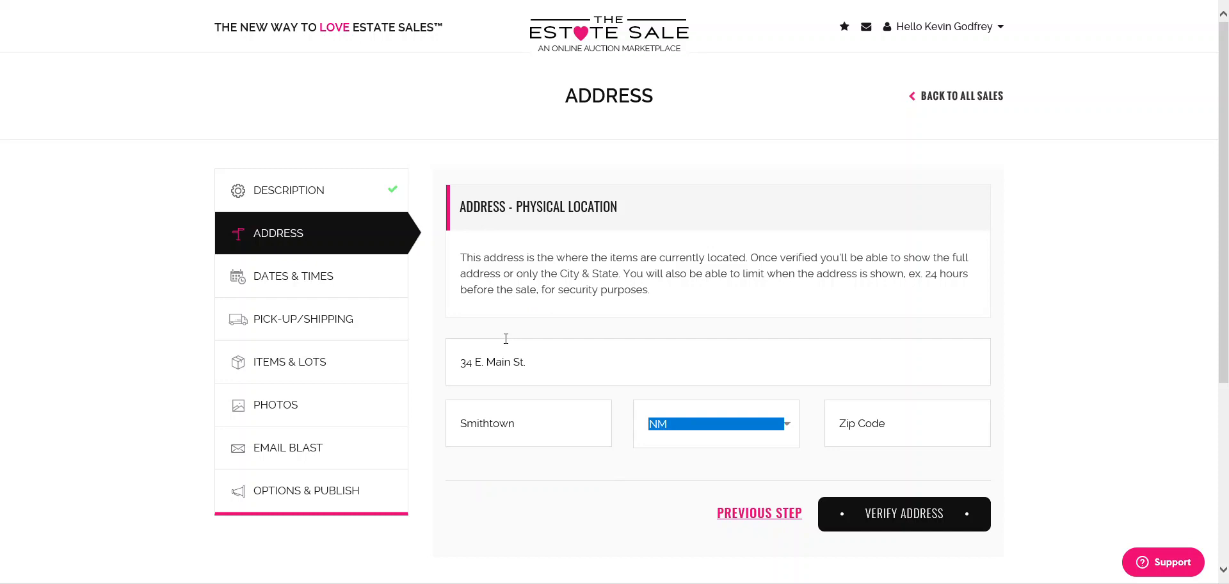
{"action": "left_click", "coordinate": [787, 424]}
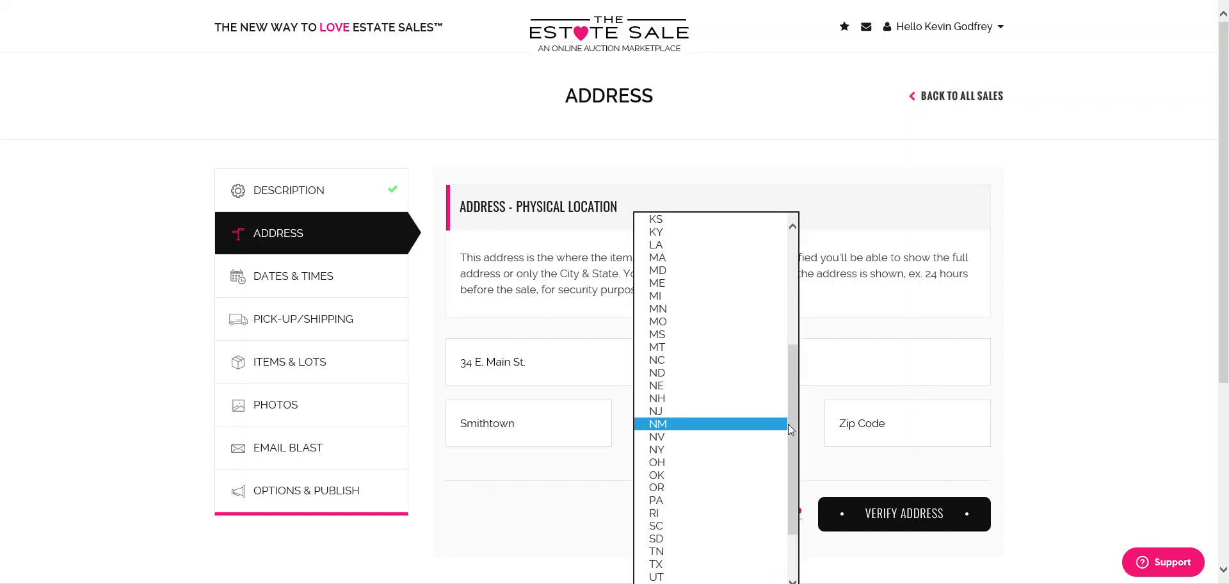
{"action": "left_click", "coordinate": [726, 449]}
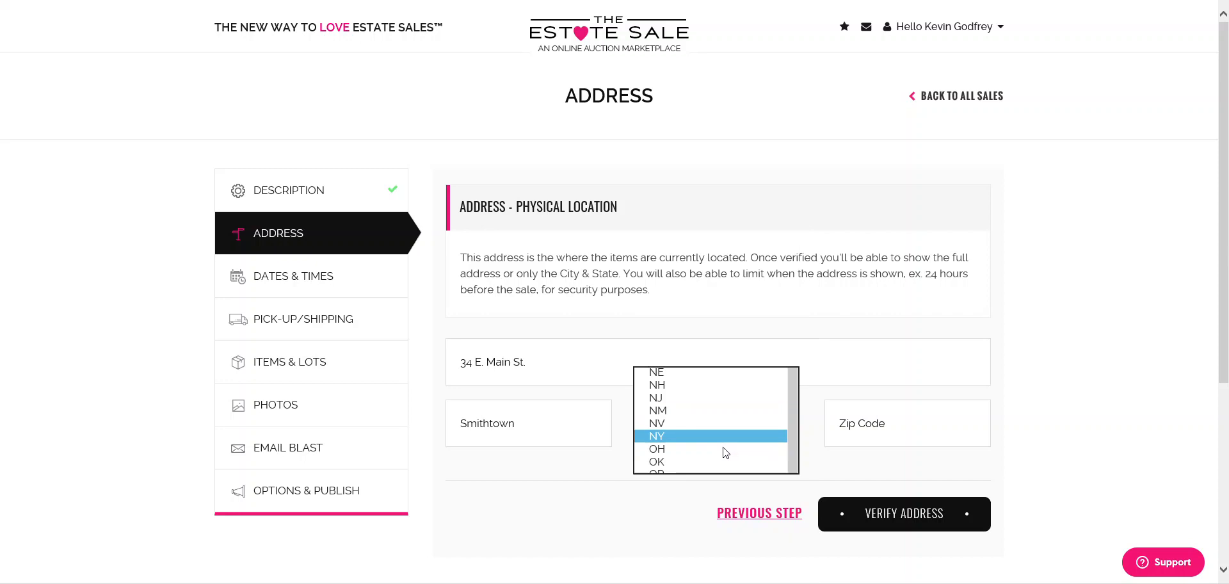
{"action": "left_click", "coordinate": [871, 420]}
{"action": "type", "text": "11787"}
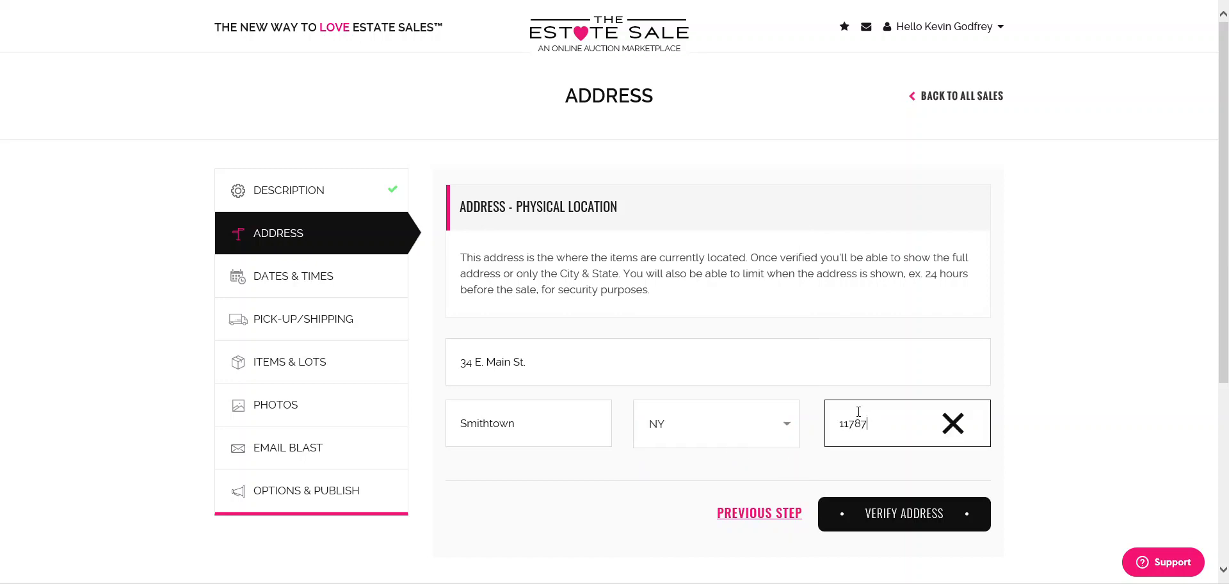
{"action": "left_click", "coordinate": [893, 515]}
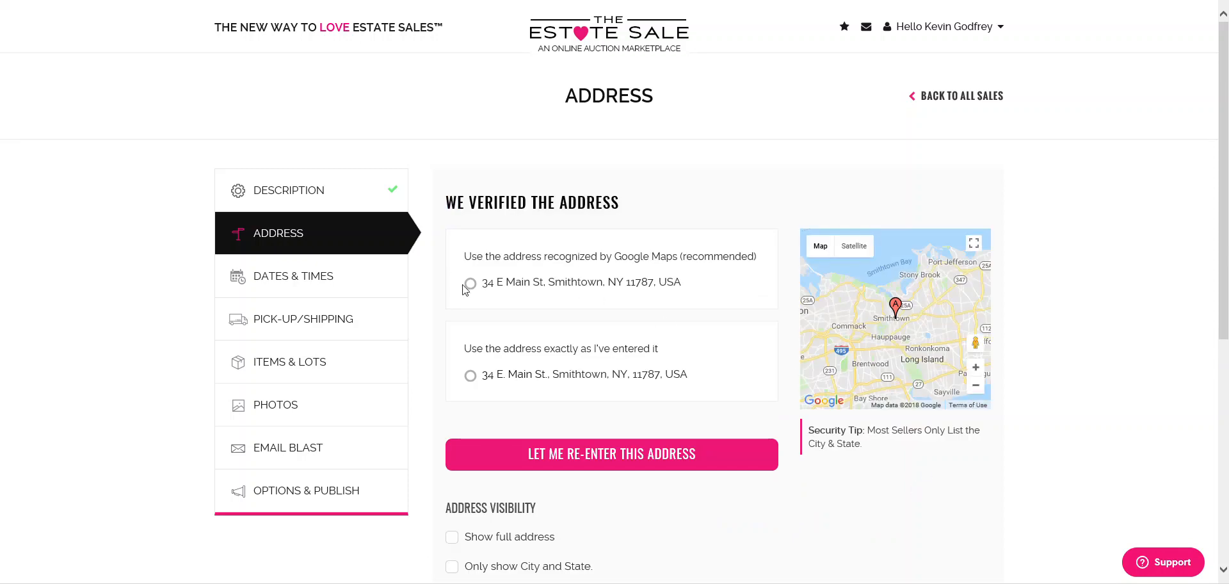
- Use the Google Maps-recognized address and show only city and state on the listing
{"action": "left_click_drag", "start_coordinate": [483, 259], "coordinate": [653, 282]}
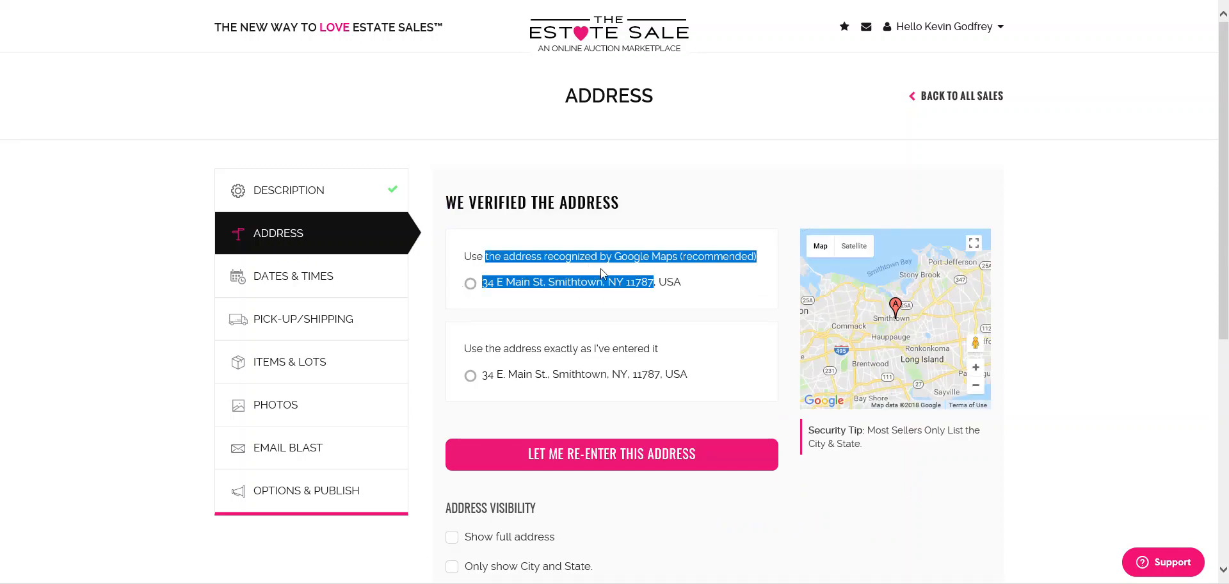
{"action": "left_click", "coordinate": [469, 284]}
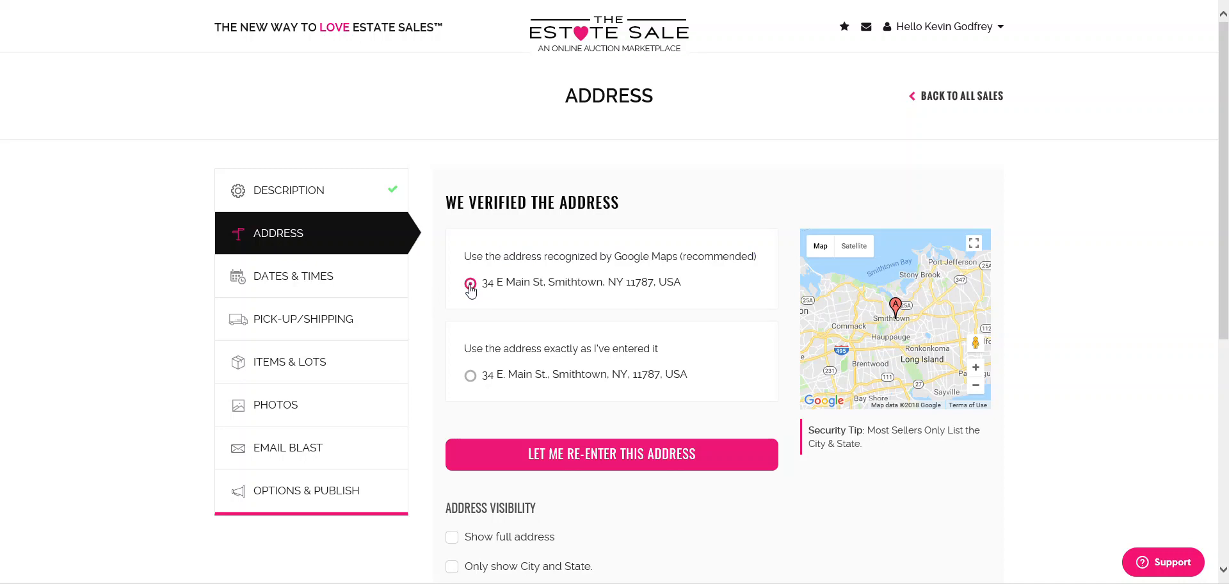
{"action": "scroll", "coordinate": [557, 322], "scroll_direction": "down", "scroll_amount": 3}
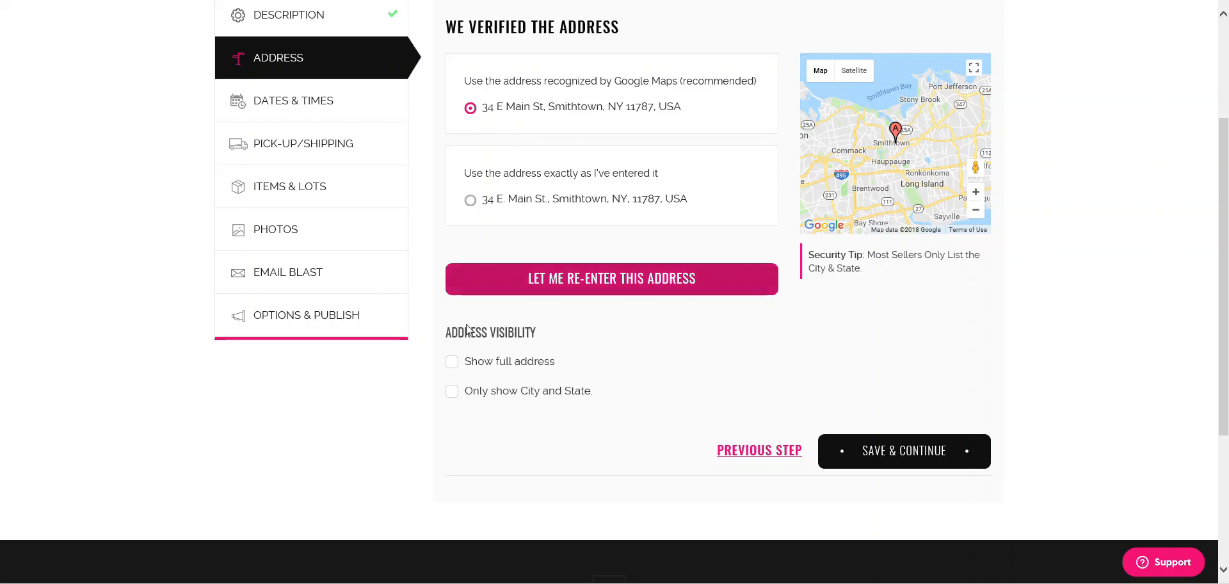
{"action": "left_click", "coordinate": [452, 363]}
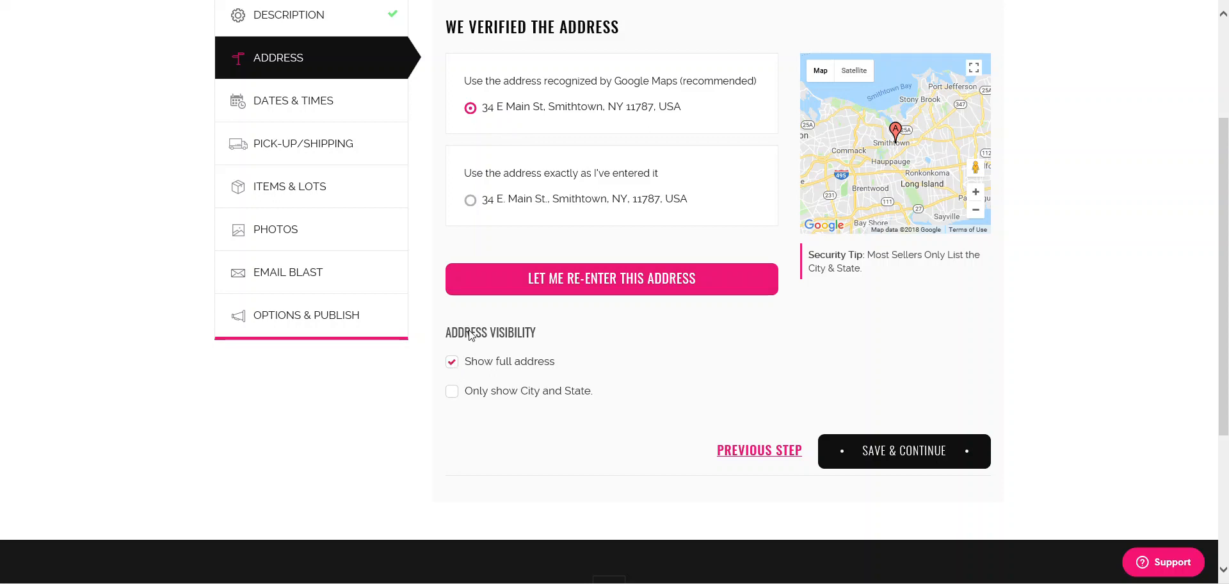
{"action": "left_click", "coordinate": [451, 393]}
{"action": "triple_click", "coordinate": [934, 273]}
{"action": "left_click", "coordinate": [902, 279]}
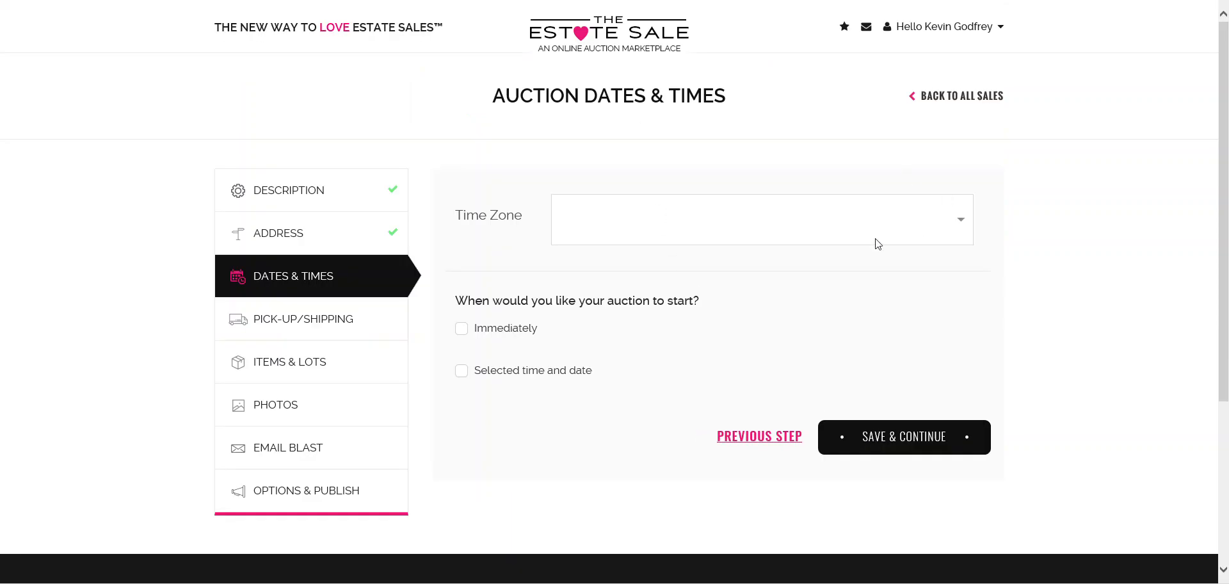
- Set the time zone to (UTC -5:00) Eastern Daylight Time and start the auction immediately
{"action": "left_click", "coordinate": [953, 226]}
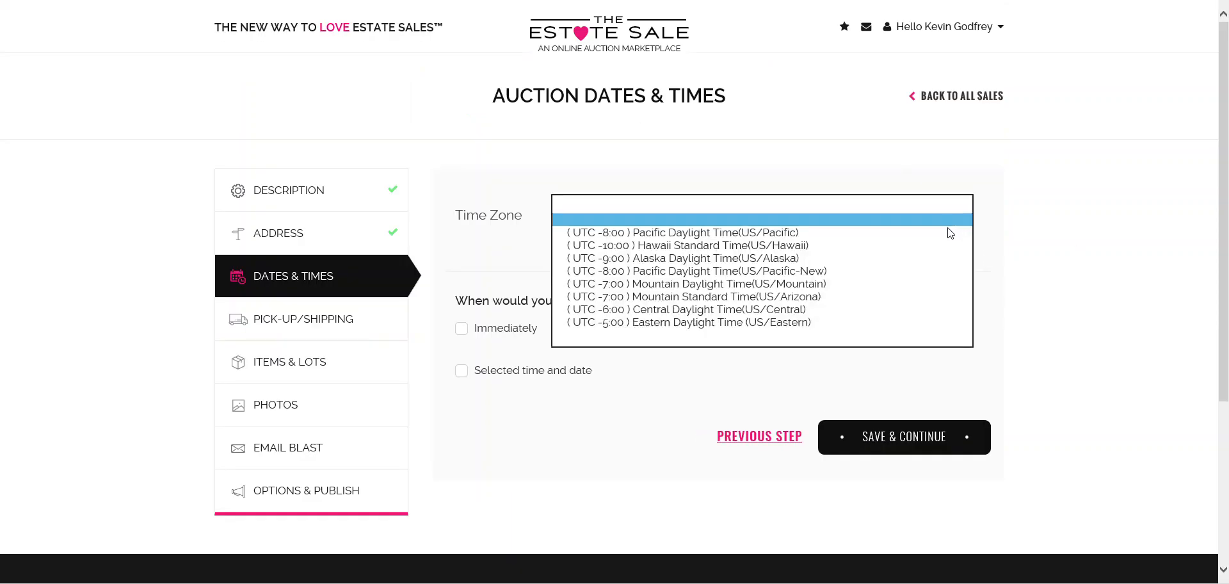
{"action": "left_click", "coordinate": [651, 324]}
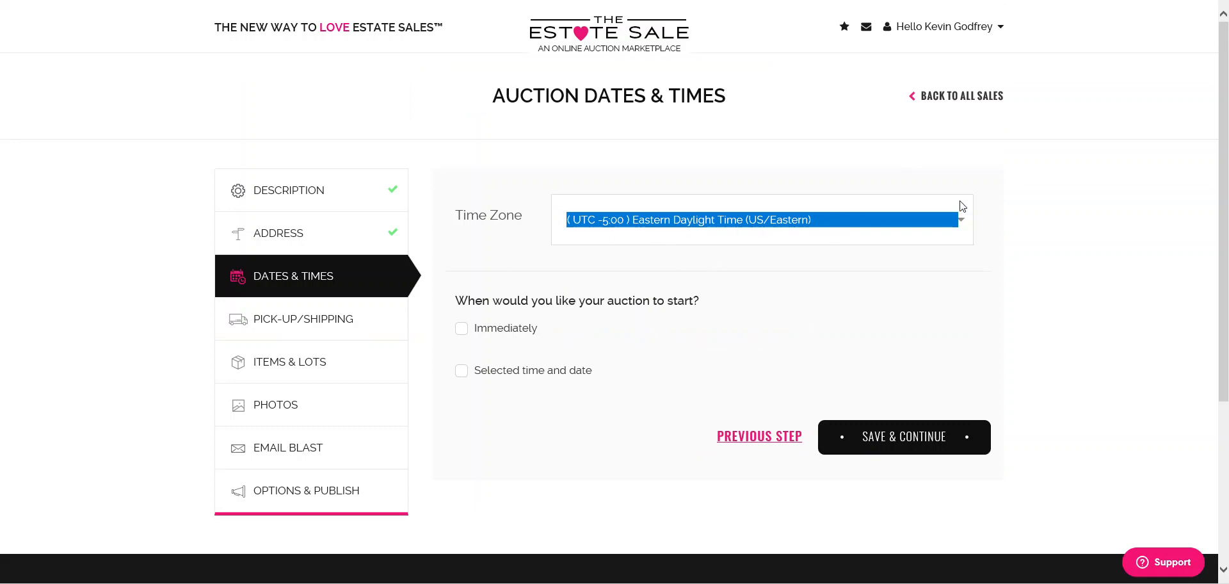
{"action": "left_click", "coordinate": [780, 236]}
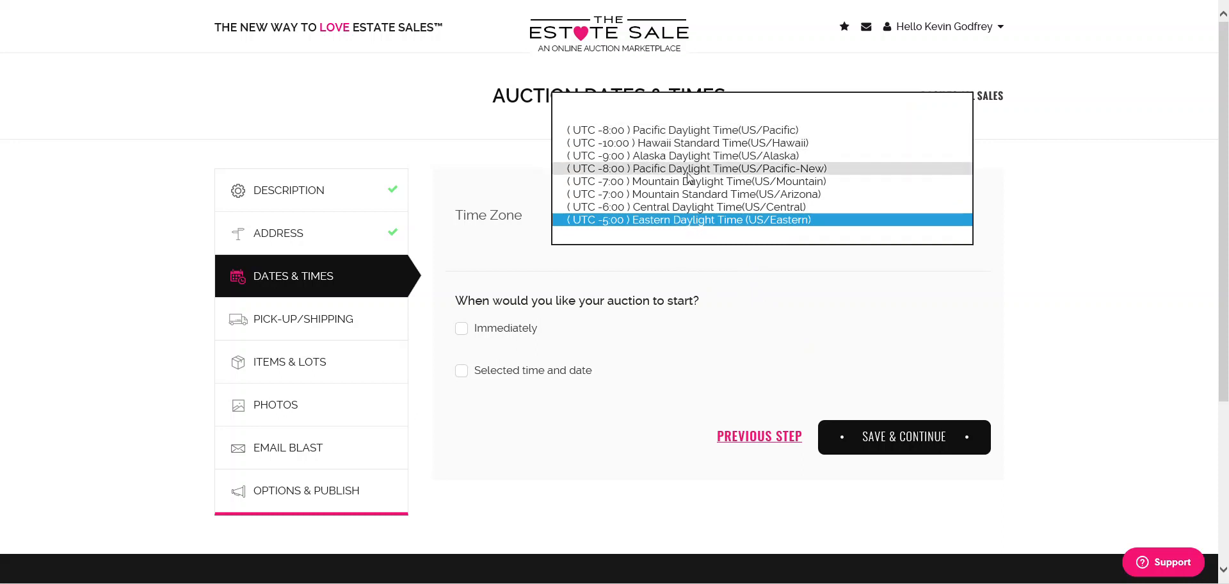
{"action": "left_click", "coordinate": [687, 220]}
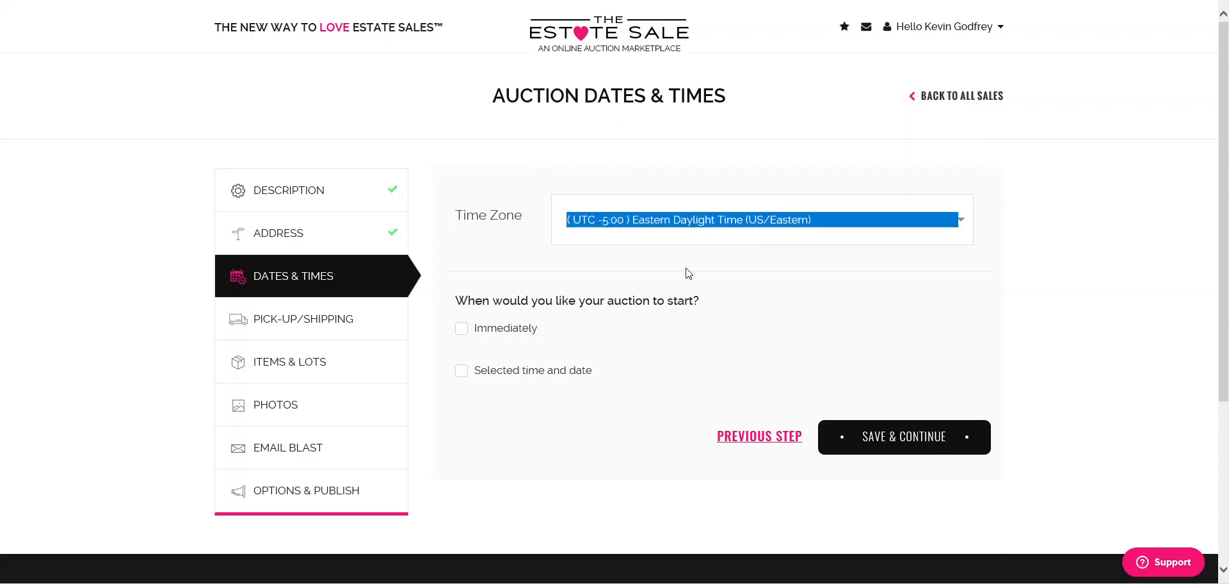
{"action": "left_click_drag", "start_coordinate": [455, 301], "coordinate": [694, 301]}
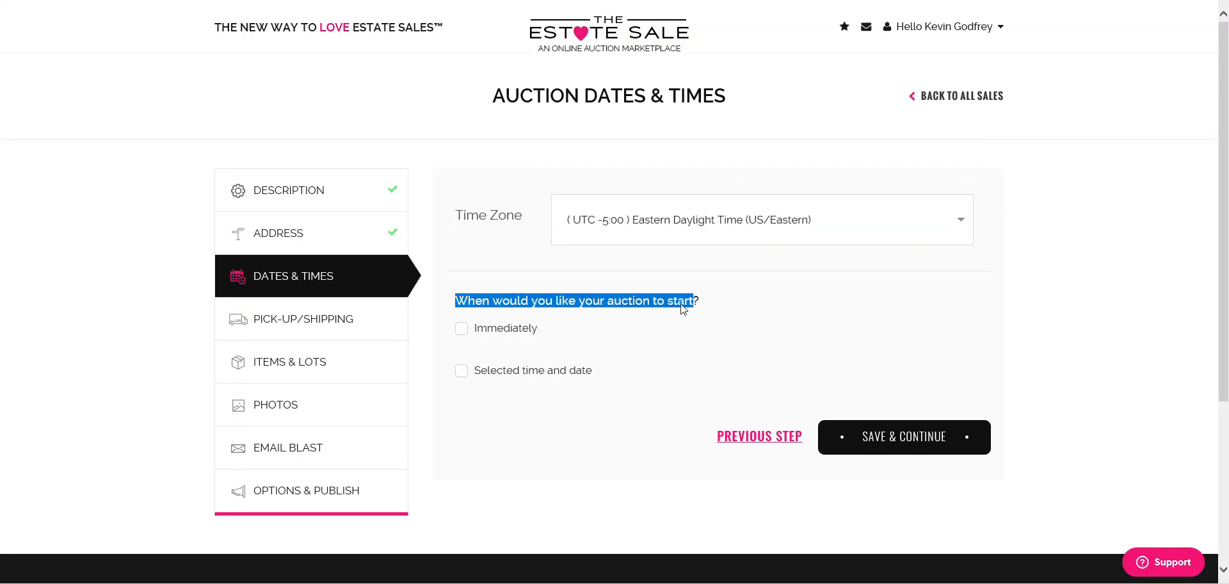
{"action": "left_click", "coordinate": [461, 329]}
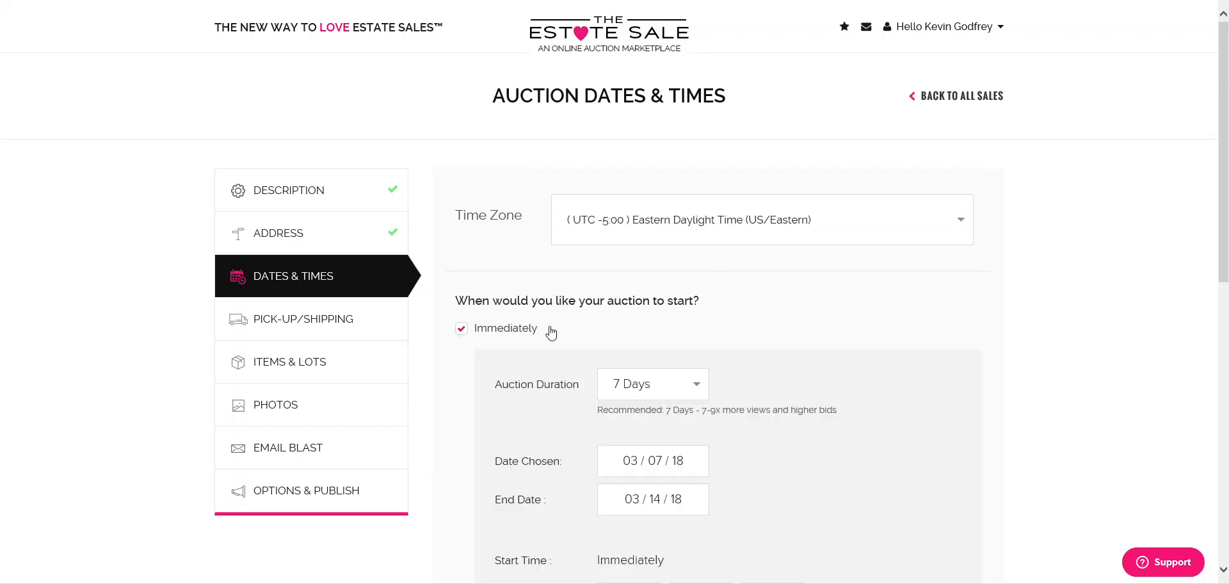
- Review the auction's start date and 03/14/18 end date fields
{"action": "scroll", "coordinate": [817, 315], "scroll_direction": "down", "scroll_amount": 1}
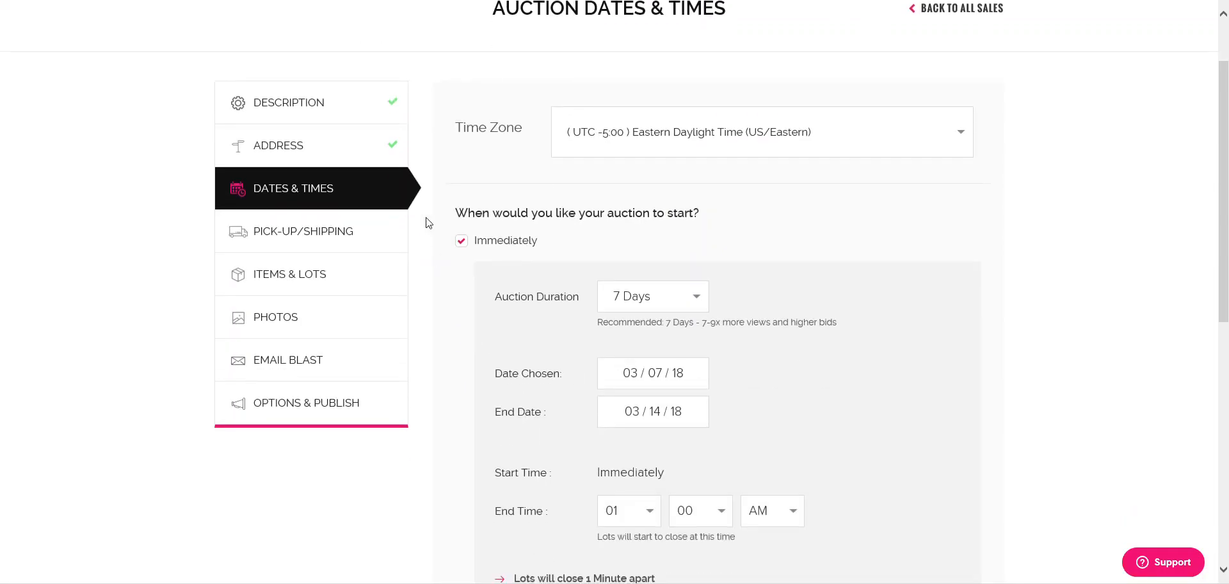
{"action": "triple_click", "coordinate": [529, 307]}
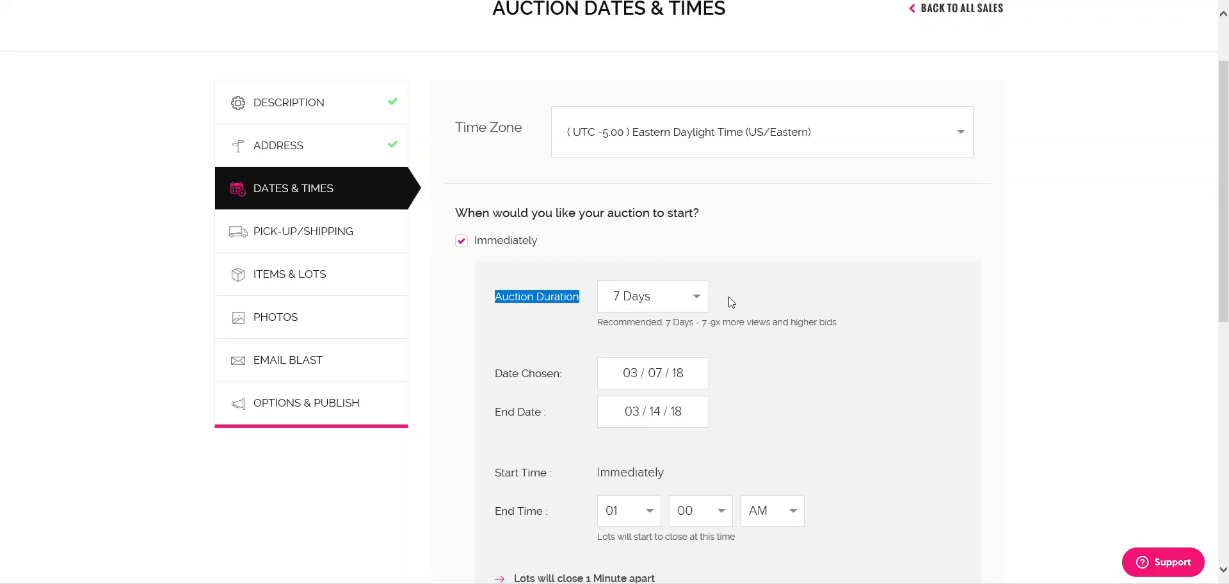
{"action": "double_click", "coordinate": [632, 372]}
{"action": "left_click", "coordinate": [609, 416]}
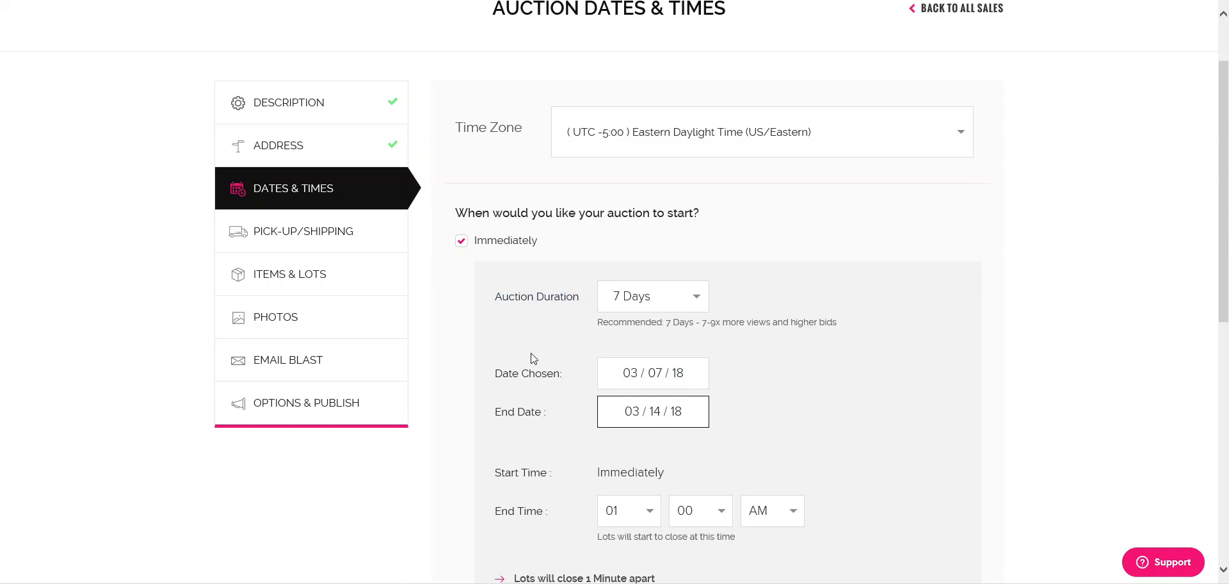
{"action": "left_click", "coordinate": [632, 376]}
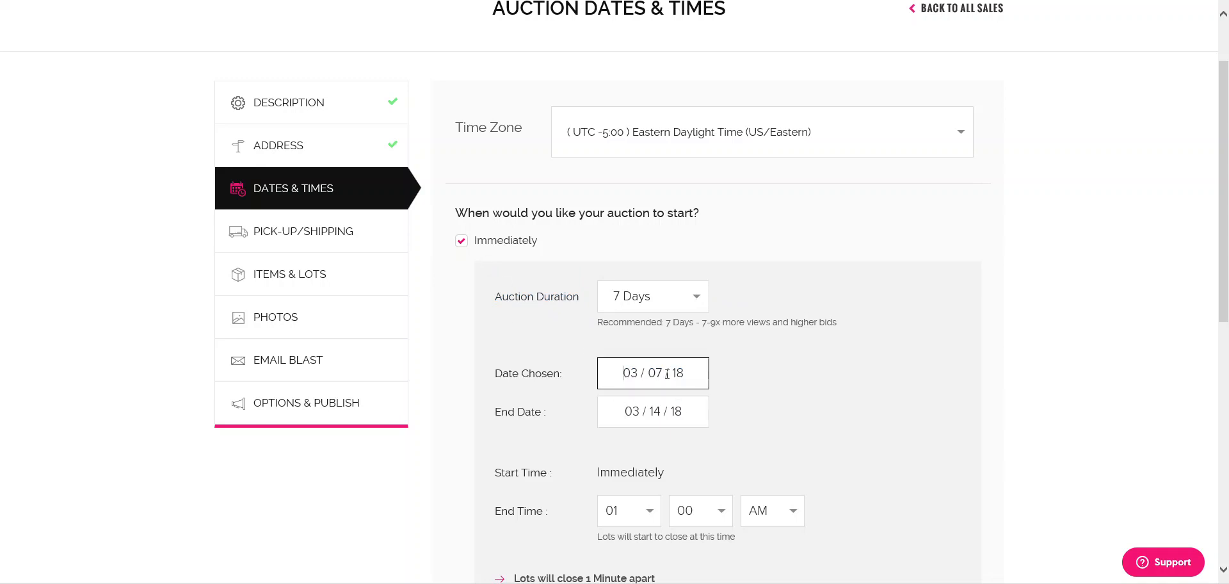
{"action": "left_click", "coordinate": [619, 417]}
{"action": "left_click_drag", "start_coordinate": [615, 414], "coordinate": [707, 416]}
- Set the auction duration to 7 Days after trying 5 Days and 1 Day
{"action": "left_click", "coordinate": [668, 302]}
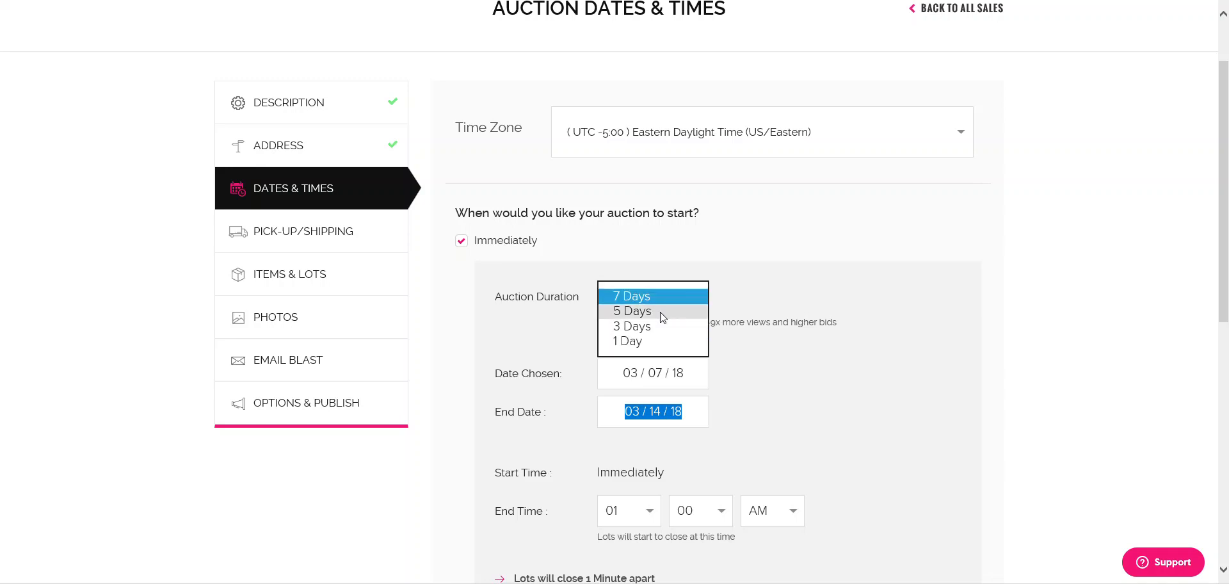
{"action": "left_click", "coordinate": [661, 313]}
{"action": "left_click", "coordinate": [665, 295]}
{"action": "left_click", "coordinate": [699, 302]}
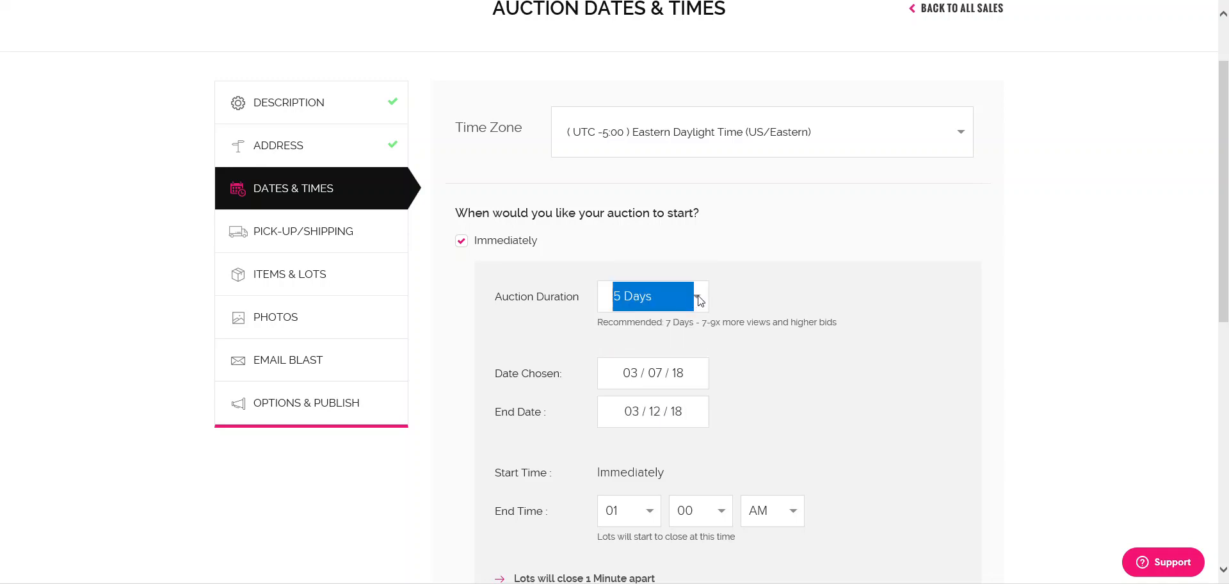
{"action": "left_click", "coordinate": [697, 299]}
{"action": "left_click", "coordinate": [656, 321]}
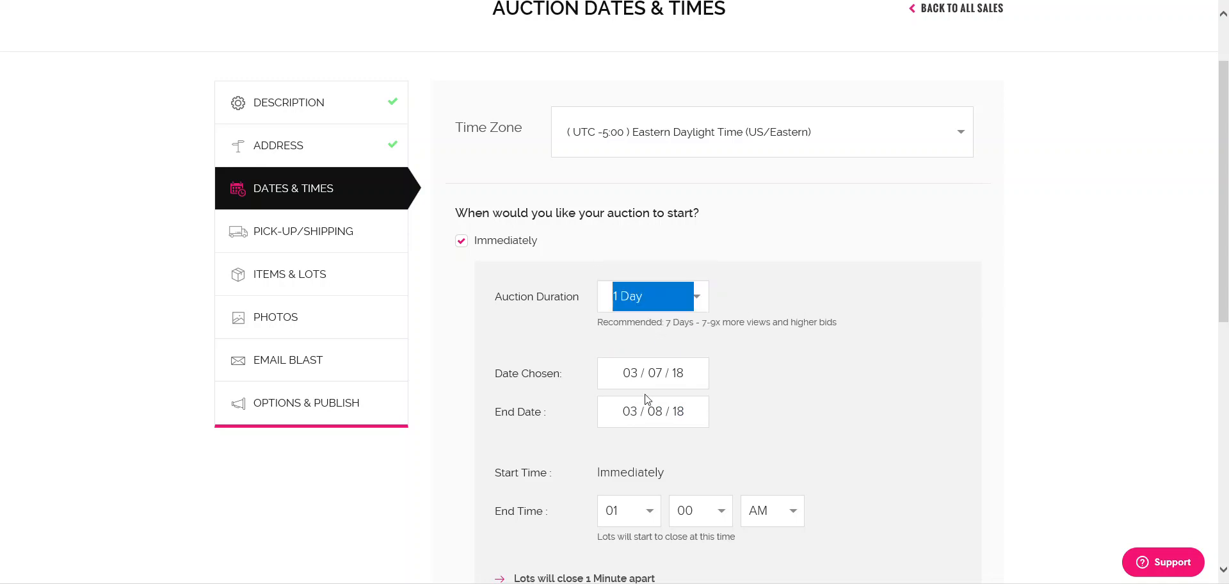
{"action": "left_click", "coordinate": [697, 299]}
{"action": "left_click", "coordinate": [647, 252]}
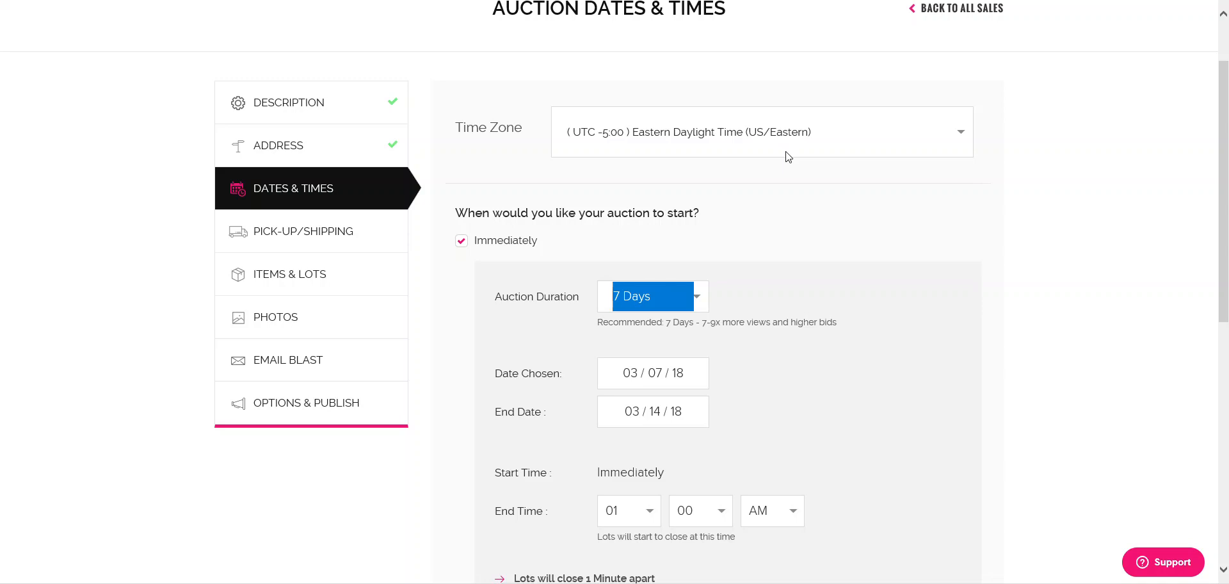
{"action": "scroll", "coordinate": [756, 332], "scroll_direction": "down", "scroll_amount": 2}
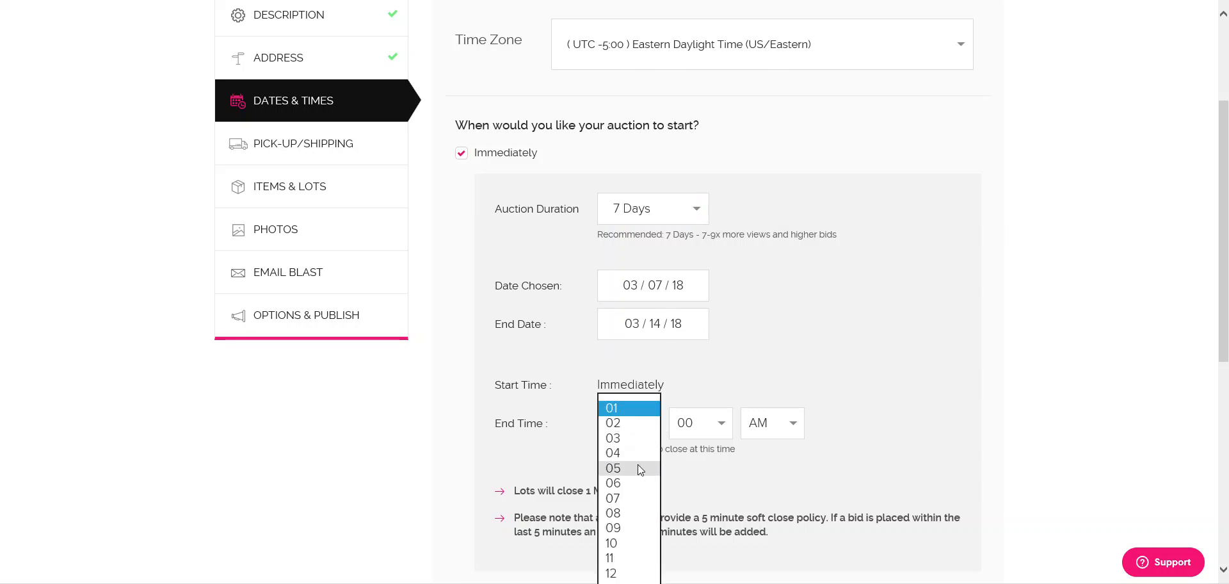
- Set the auction end time to 05:00 PM
{"action": "left_click", "coordinate": [640, 468]}
{"action": "left_click", "coordinate": [776, 422]}
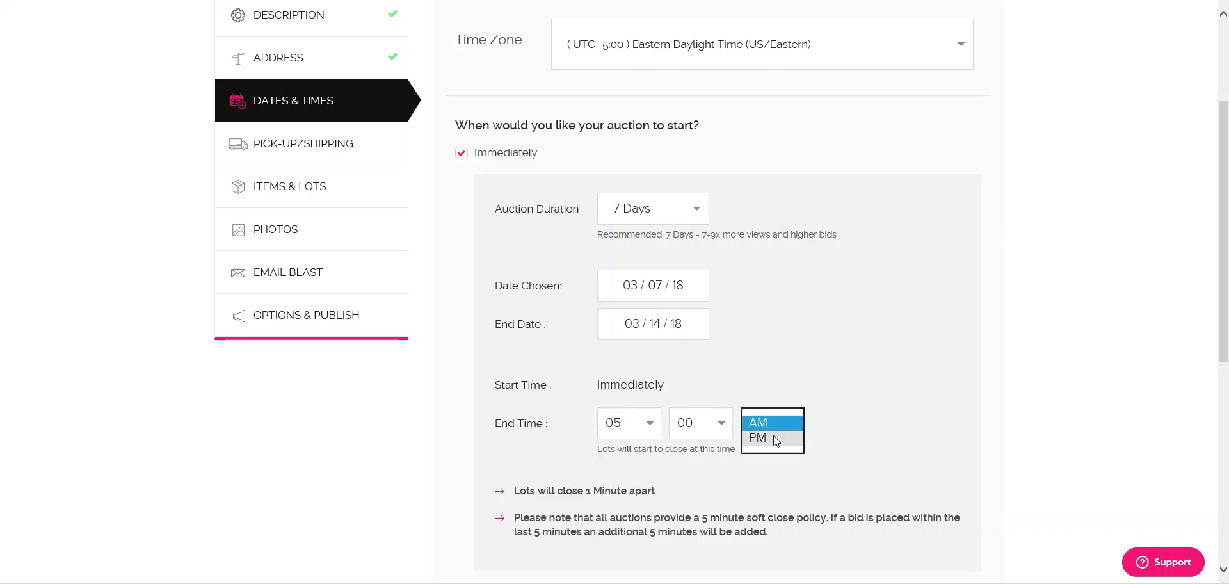
{"action": "left_click", "coordinate": [765, 435]}
{"action": "scroll", "coordinate": [855, 415], "scroll_direction": "down", "scroll_amount": 3}
{"action": "left_click_drag", "start_coordinate": [597, 274], "coordinate": [728, 283]}
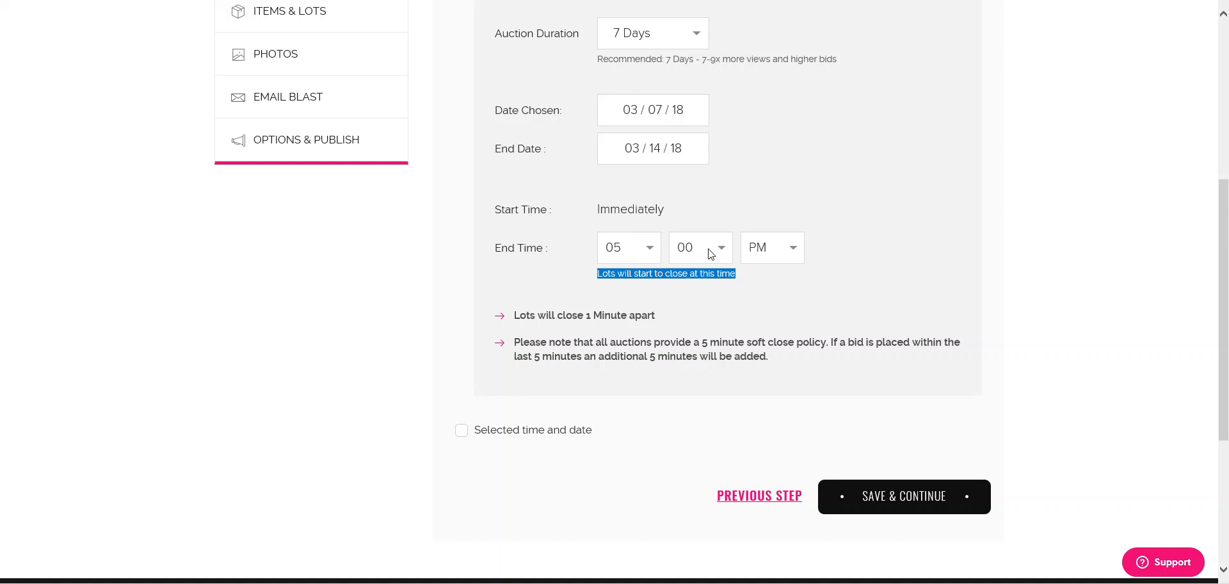
{"action": "left_click_drag", "start_coordinate": [514, 342], "coordinate": [839, 343]}
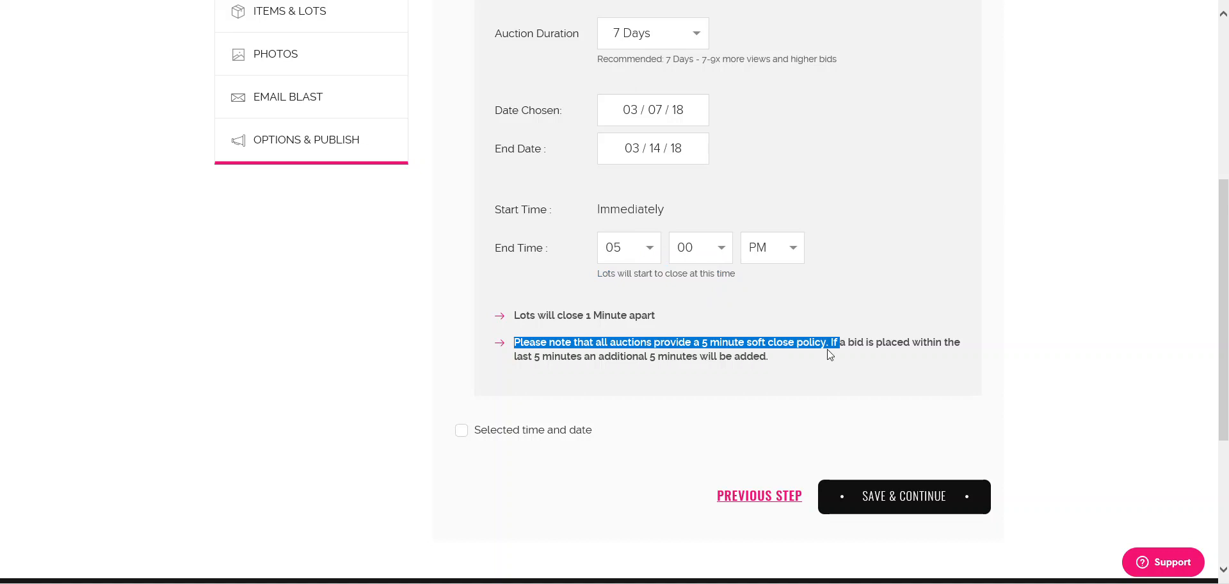
{"action": "left_click_drag", "start_coordinate": [699, 342], "coordinate": [708, 343]}
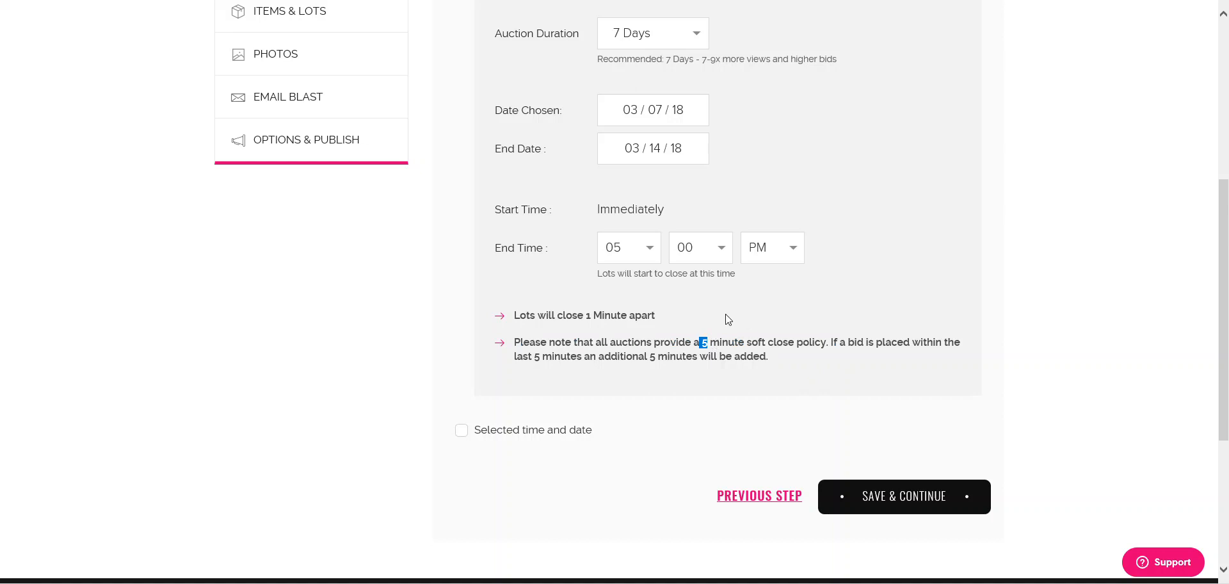
{"action": "left_click_drag", "start_coordinate": [692, 342], "coordinate": [709, 340]}
- Read the 5-minute soft-close note and keep 05 as the end hour
{"action": "scroll", "coordinate": [424, 154], "scroll_direction": "up", "scroll_amount": 3}
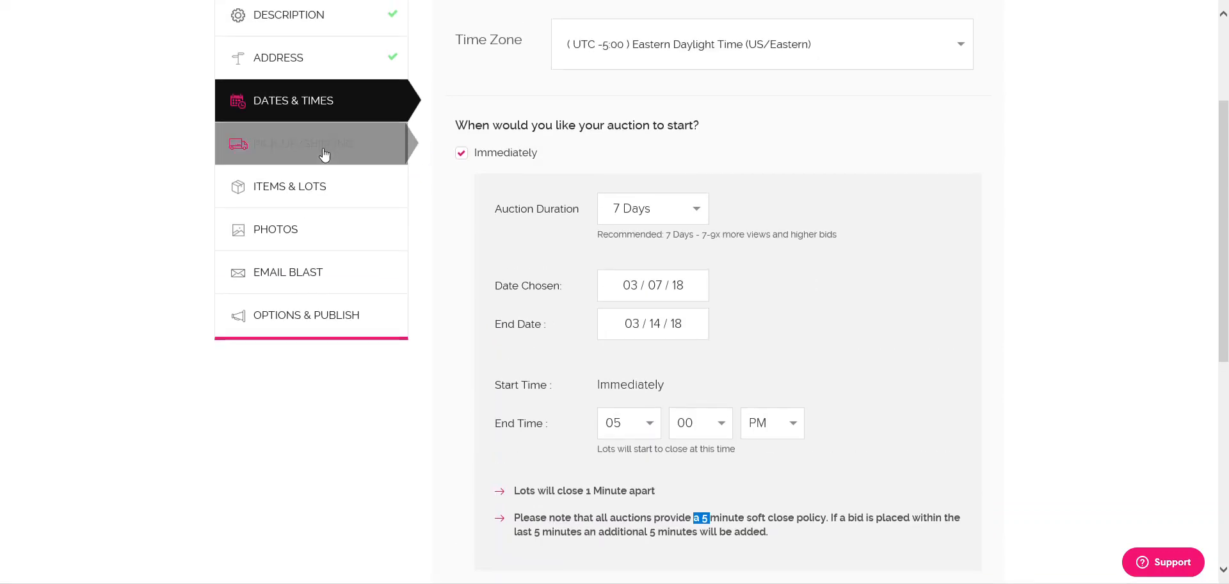
{"action": "scroll", "coordinate": [840, 360], "scroll_direction": "down", "scroll_amount": 1}
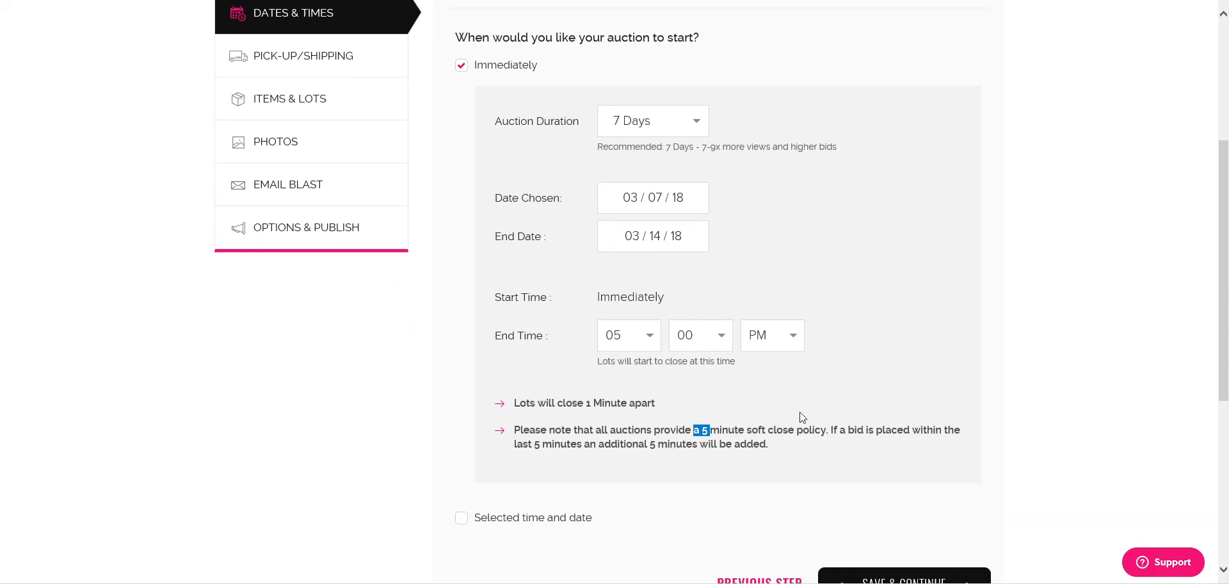
{"action": "left_click", "coordinate": [702, 434]}
{"action": "left_click_drag", "start_coordinate": [702, 434], "coordinate": [747, 434]}
{"action": "left_click", "coordinate": [772, 432]}
{"action": "left_click", "coordinate": [649, 343]}
{"action": "left_click", "coordinate": [634, 334]}
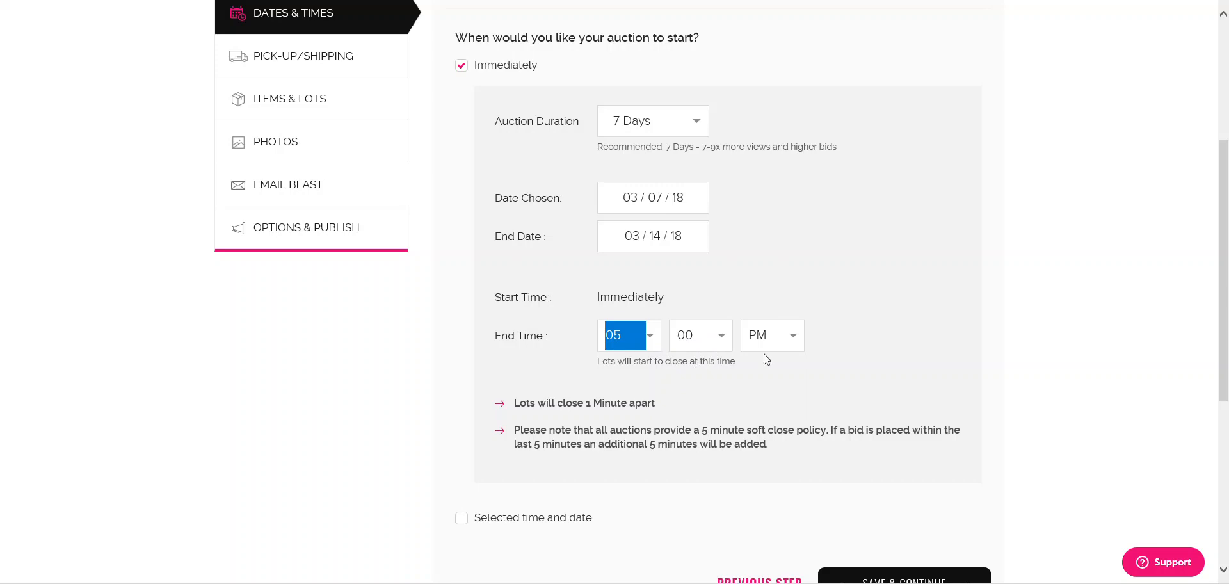
- Save the Dates & Times step and continue
{"action": "scroll", "coordinate": [767, 352], "scroll_direction": "down", "scroll_amount": 2}
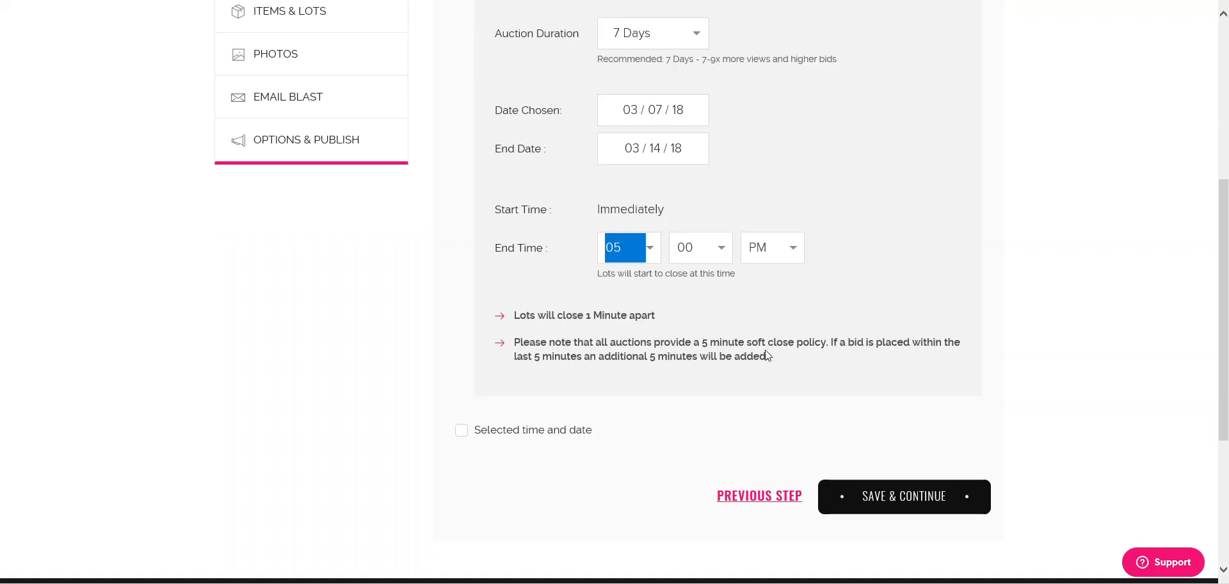
{"action": "scroll", "coordinate": [302, 117], "scroll_direction": "up", "scroll_amount": 2}
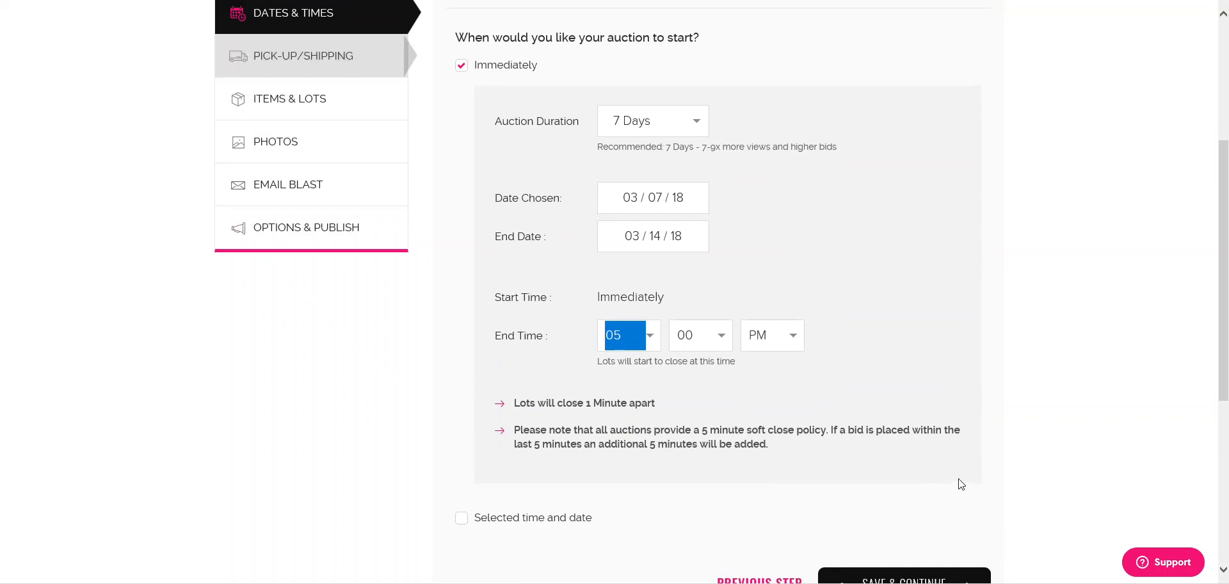
{"action": "scroll", "coordinate": [941, 461], "scroll_direction": "down", "scroll_amount": 2}
{"action": "left_click", "coordinate": [934, 419]}
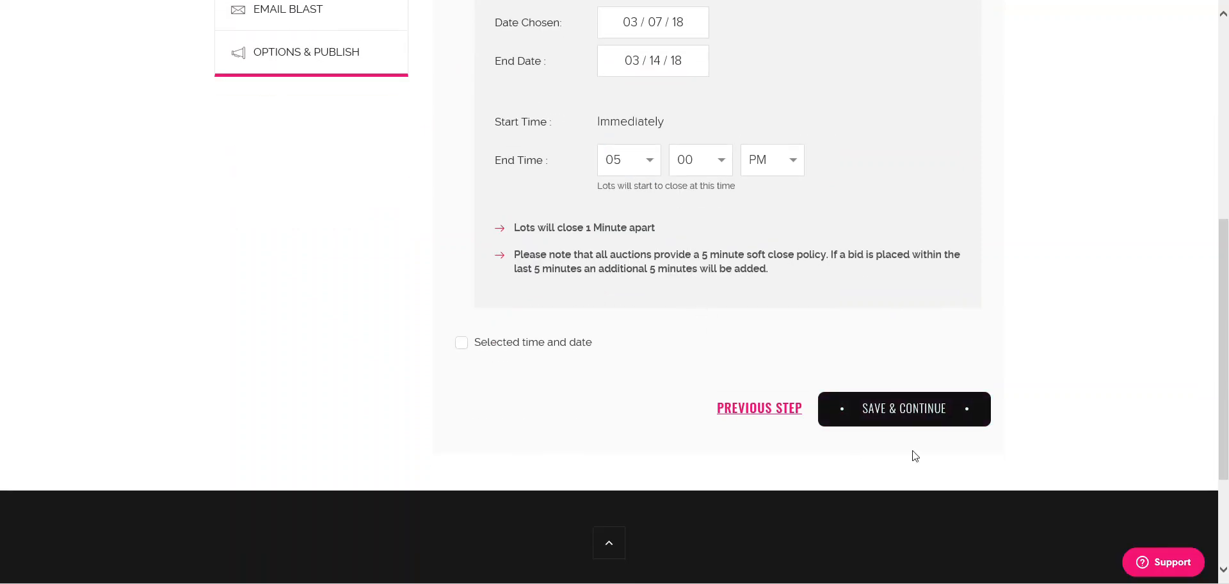
{"action": "left_click", "coordinate": [922, 419]}
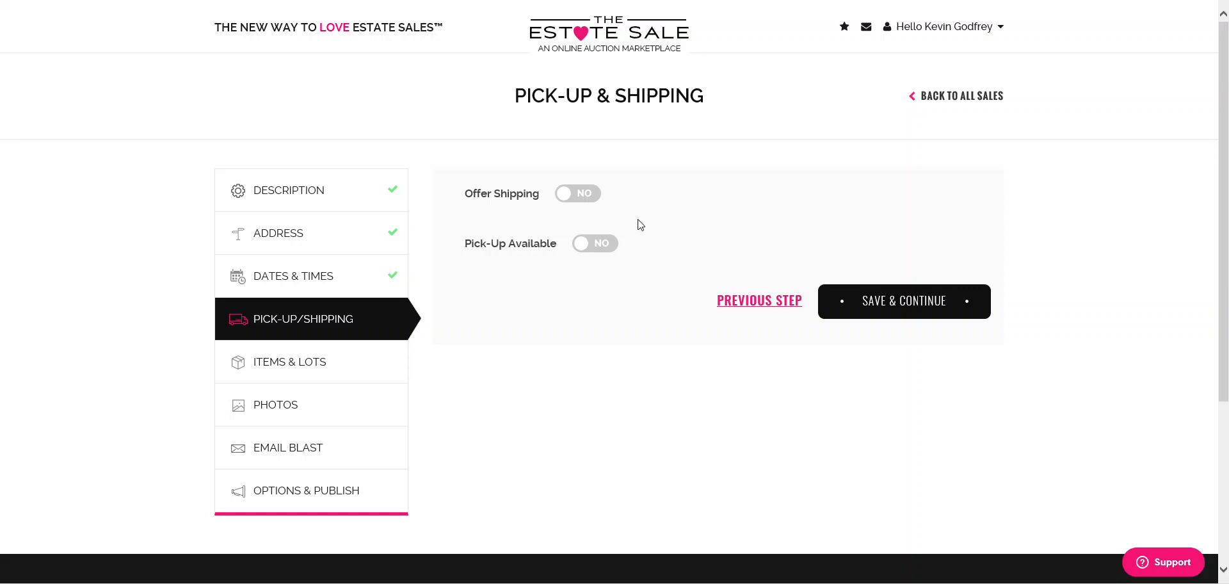
- Offer shipping on selected items from zip code 11787
{"action": "left_click", "coordinate": [584, 195]}
{"action": "left_click", "coordinate": [514, 229]}
{"action": "type", "text": "11787"}
{"action": "left_click", "coordinate": [792, 338]}
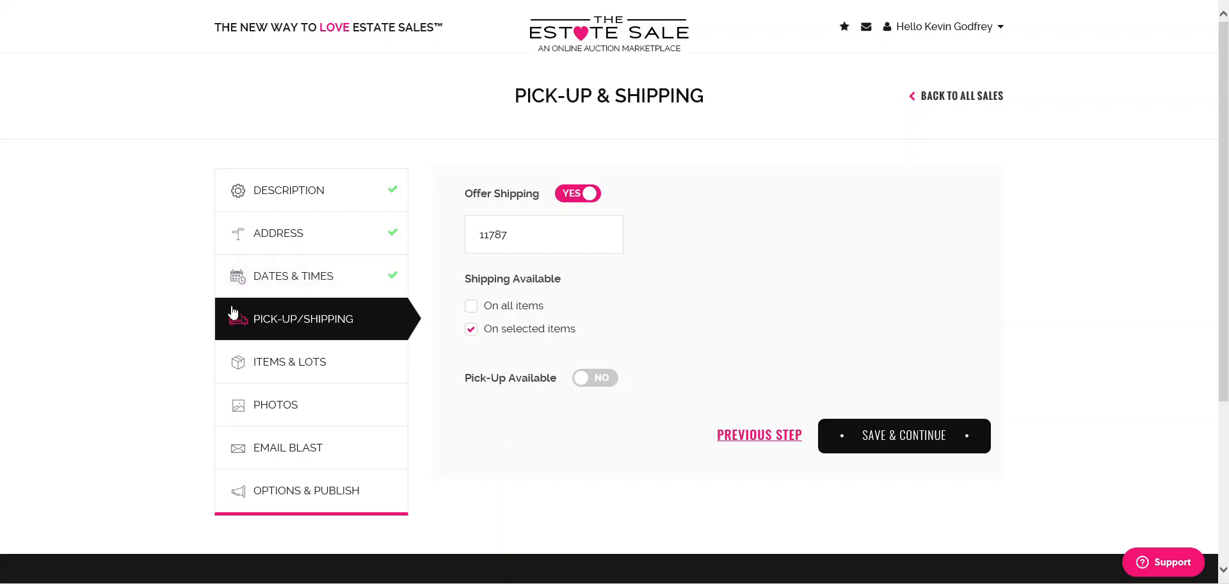
- Make pick-up available on March 17 and March 18, 2018
{"action": "left_click", "coordinate": [600, 384]}
{"action": "scroll", "coordinate": [697, 340], "scroll_direction": "down", "scroll_amount": 4}
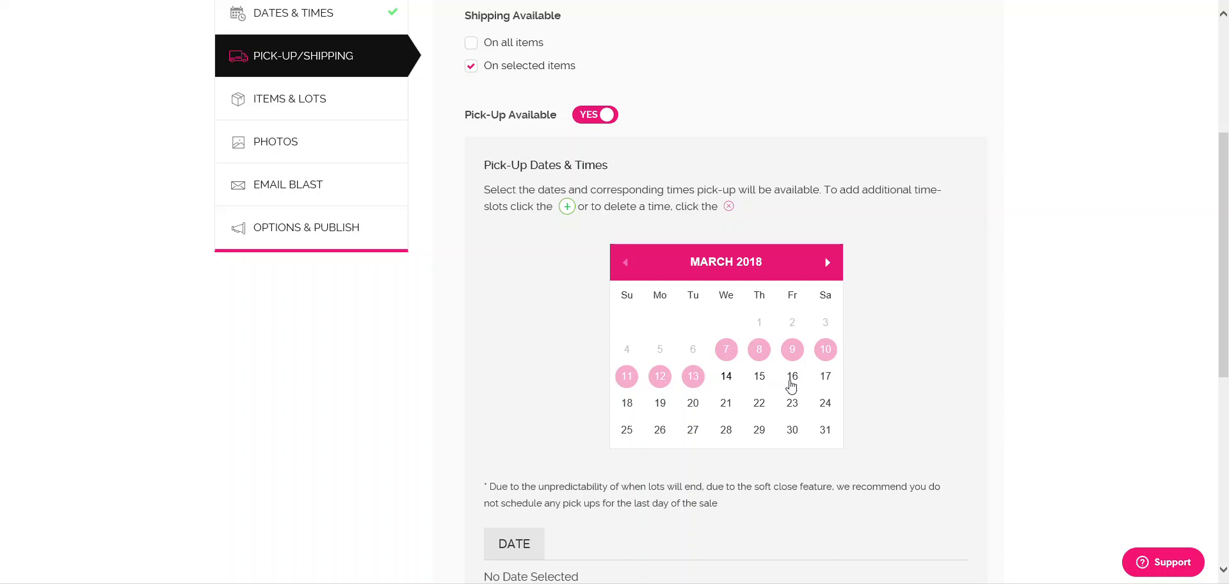
{"action": "left_click", "coordinate": [827, 379]}
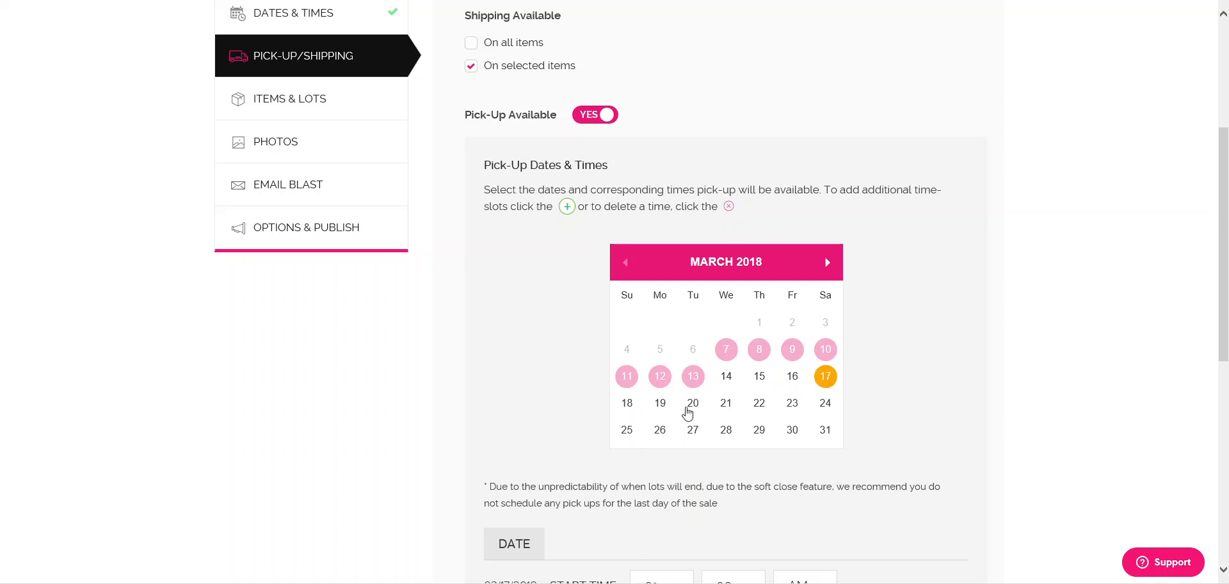
{"action": "left_click", "coordinate": [625, 403]}
{"action": "scroll", "coordinate": [999, 400], "scroll_direction": "down", "scroll_amount": 3}
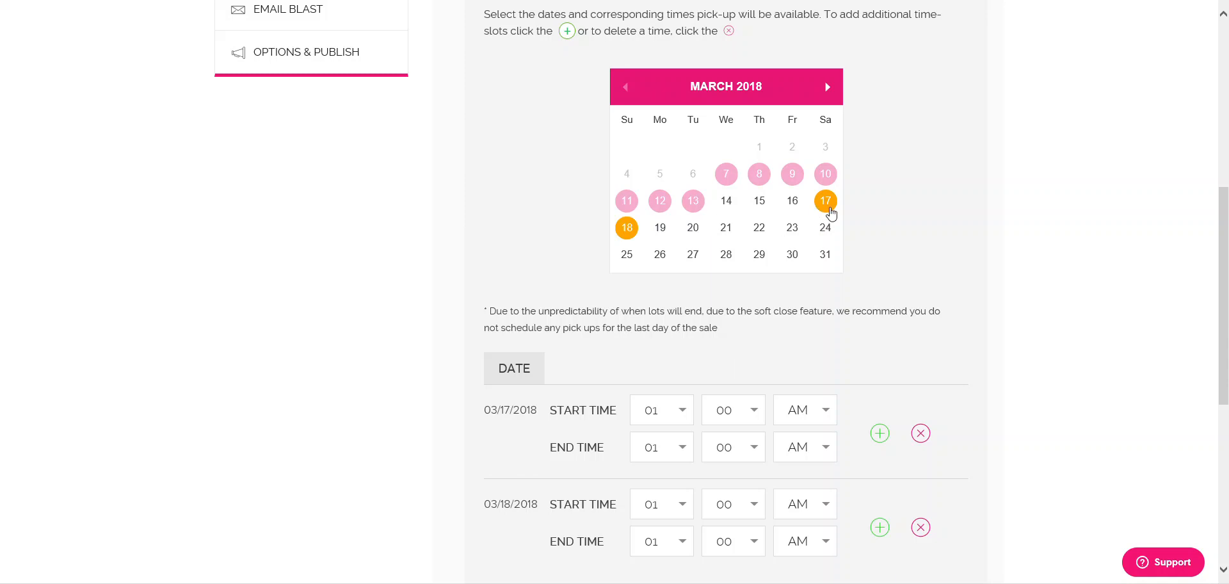
{"action": "scroll", "coordinate": [831, 213], "scroll_direction": "down", "scroll_amount": 3}
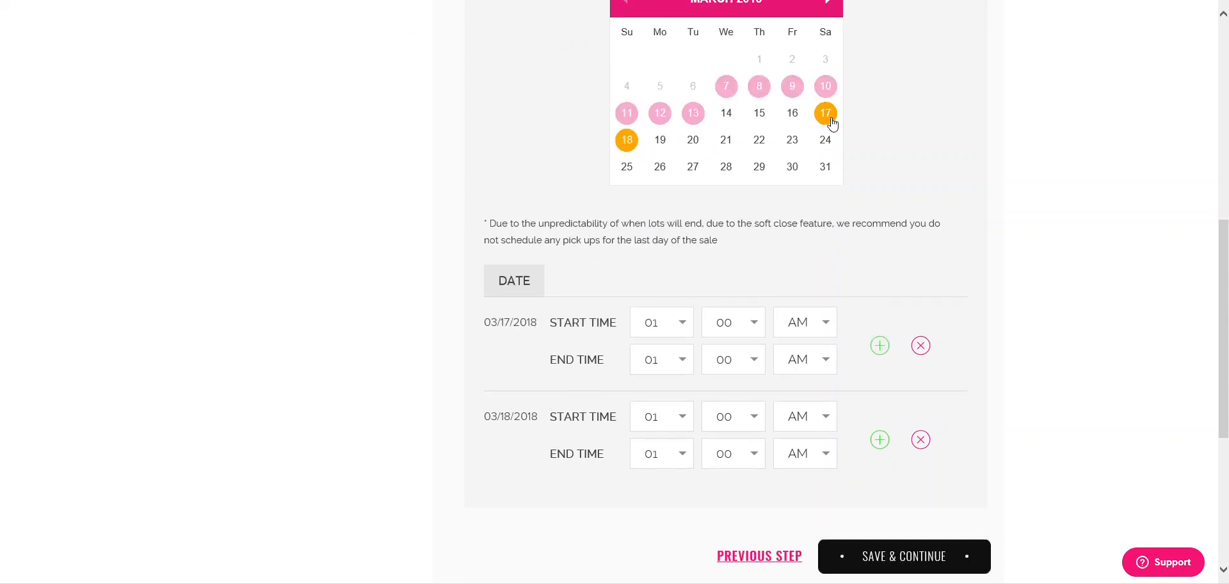
{"action": "scroll", "coordinate": [723, 192], "scroll_direction": "down", "scroll_amount": 3}
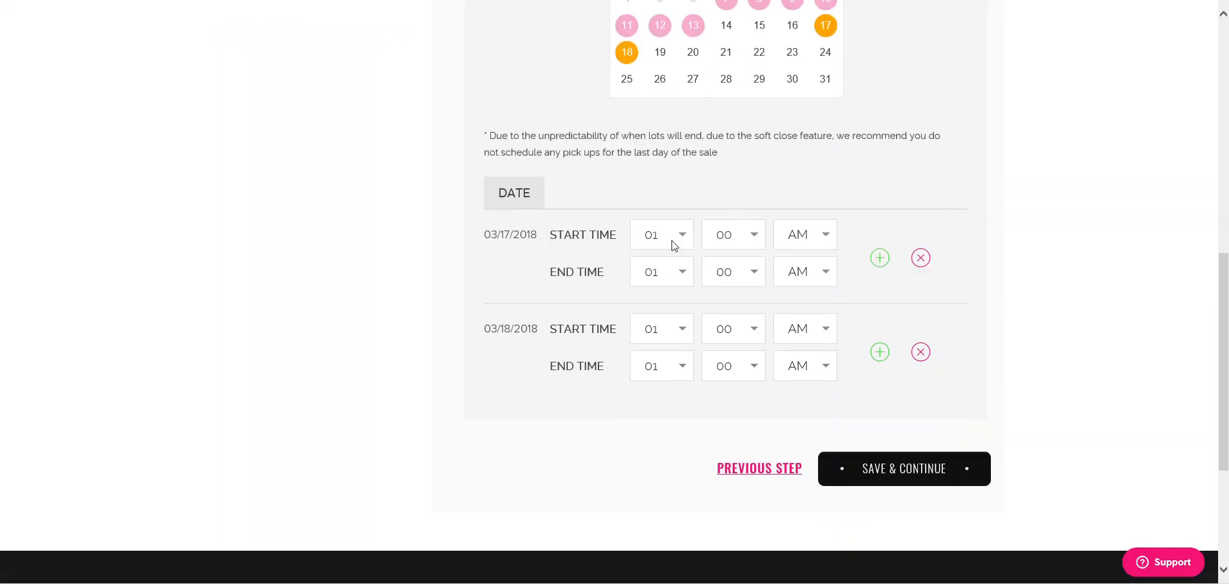
- Set the first 03/17/2018 pick-up slot to 08–11 AM
{"action": "left_click_drag", "start_coordinate": [508, 137], "coordinate": [724, 160]}
{"action": "left_click", "coordinate": [714, 153]}
{"action": "left_click", "coordinate": [726, 156]}
{"action": "left_click", "coordinate": [680, 237]}
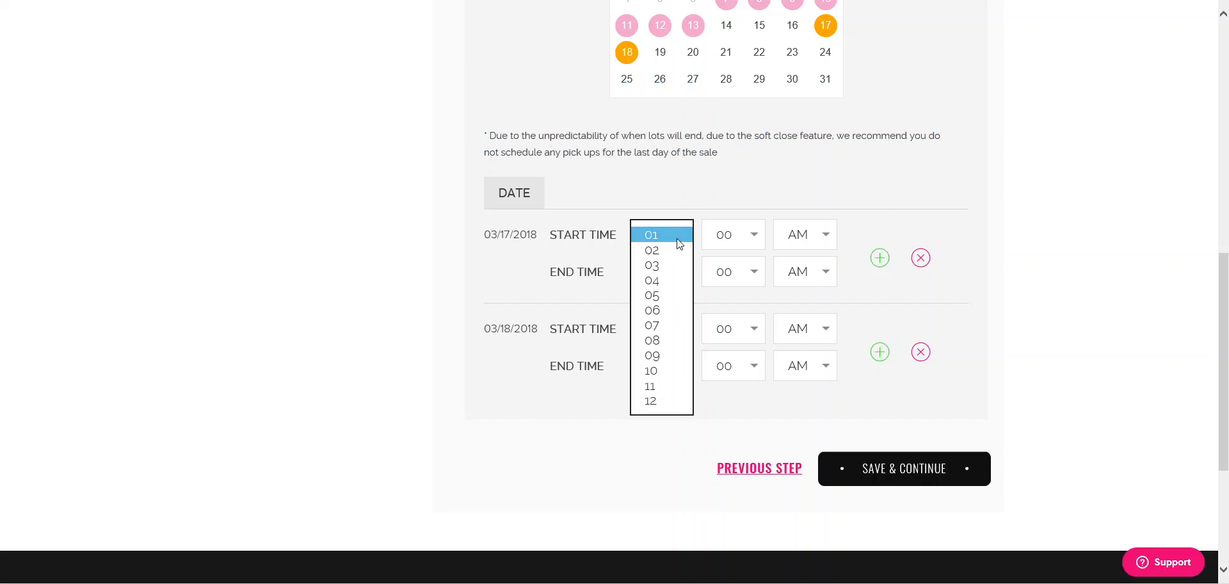
{"action": "left_click", "coordinate": [654, 339]}
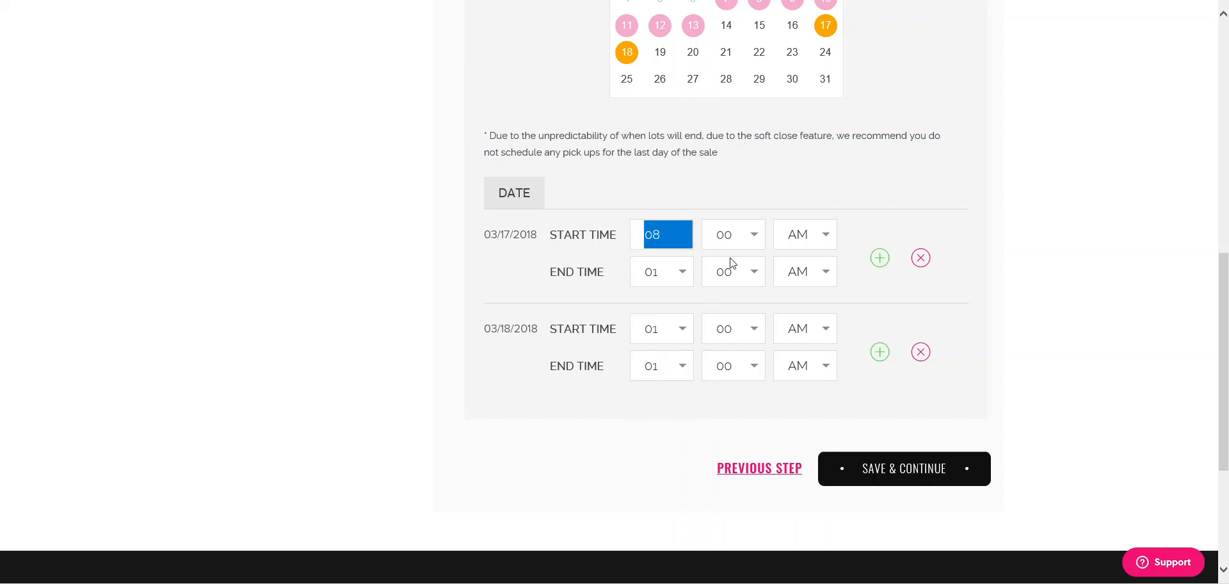
{"action": "left_click", "coordinate": [672, 276]}
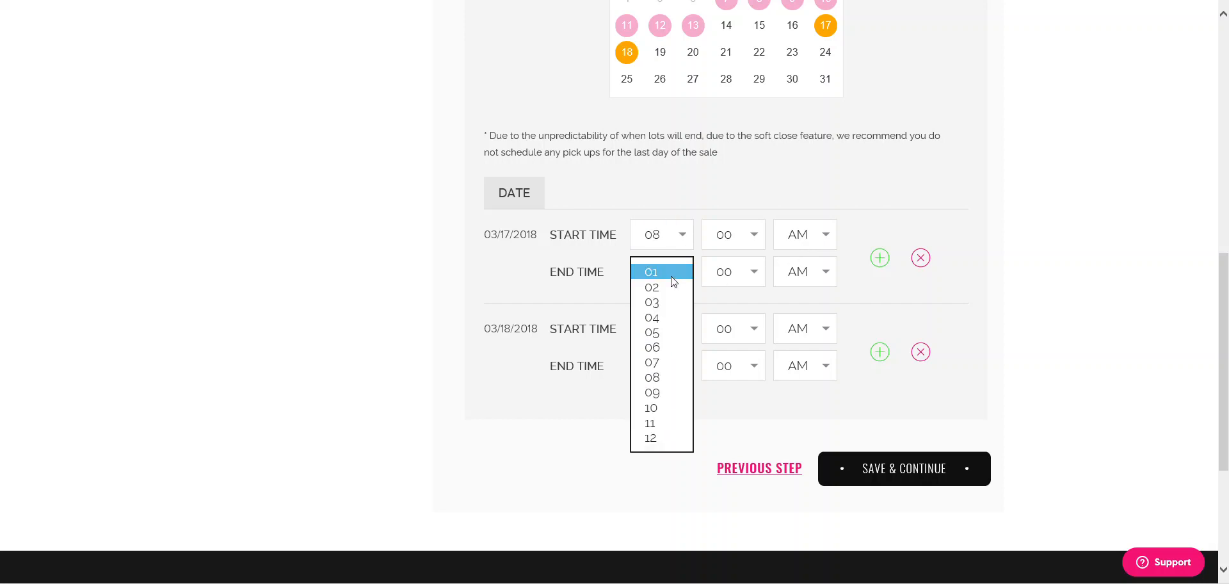
{"action": "left_click", "coordinate": [651, 423]}
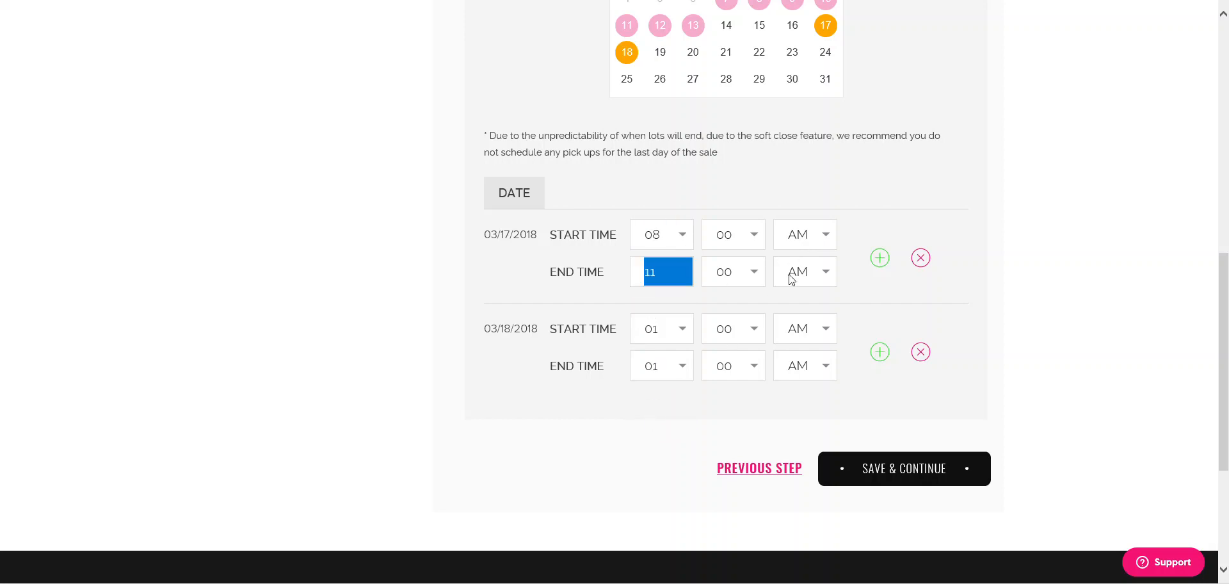
- Add a second 03/17 pick-up slot from 12:00 PM to 03:00 PM
{"action": "left_click", "coordinate": [879, 258]}
{"action": "left_click", "coordinate": [681, 324]}
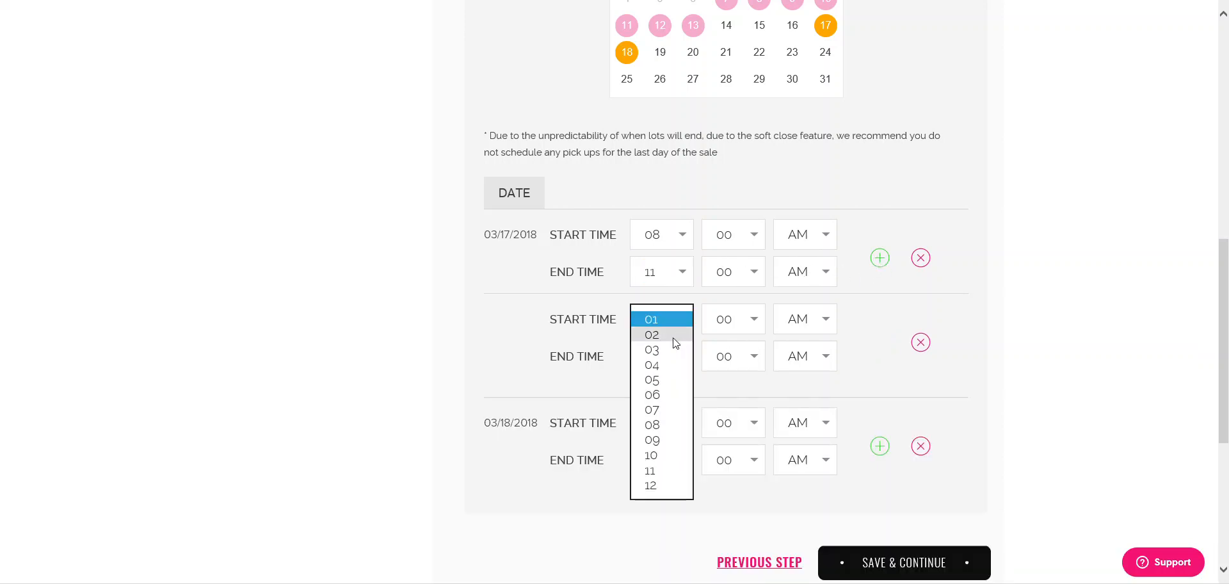
{"action": "left_click", "coordinate": [651, 486]}
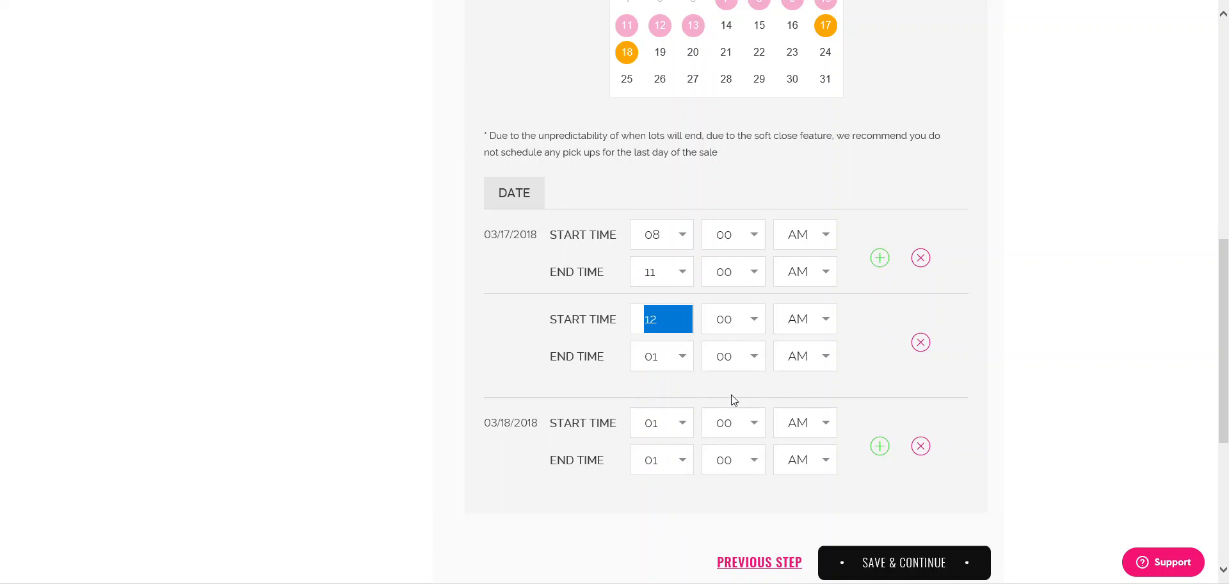
{"action": "left_click", "coordinate": [818, 327]}
{"action": "left_click", "coordinate": [814, 332]}
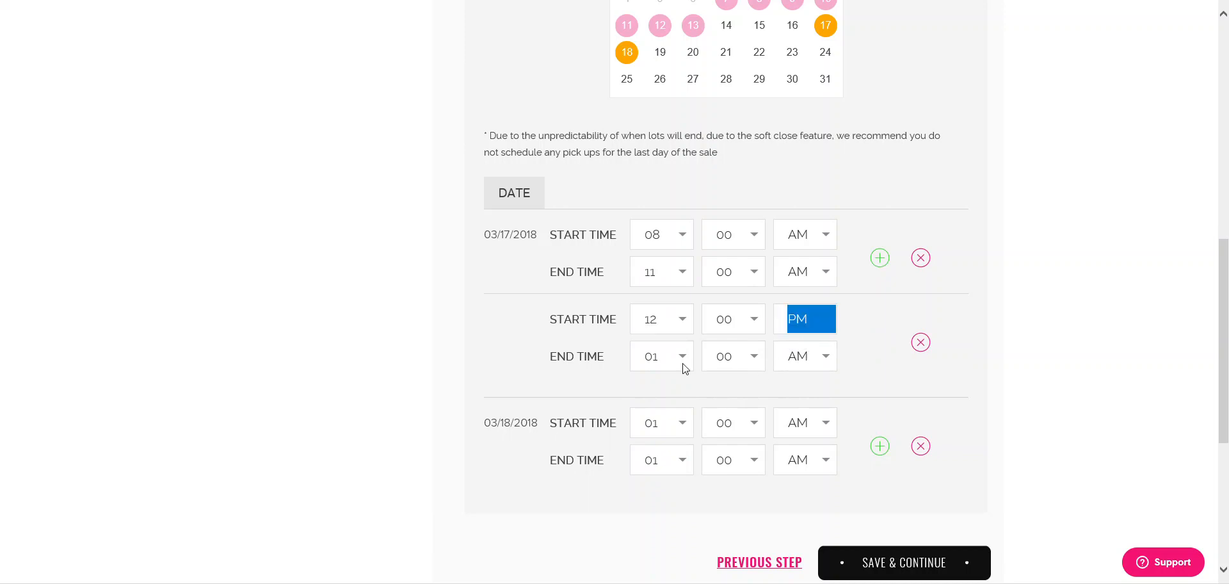
{"action": "left_click", "coordinate": [687, 368]}
{"action": "left_click", "coordinate": [654, 388]}
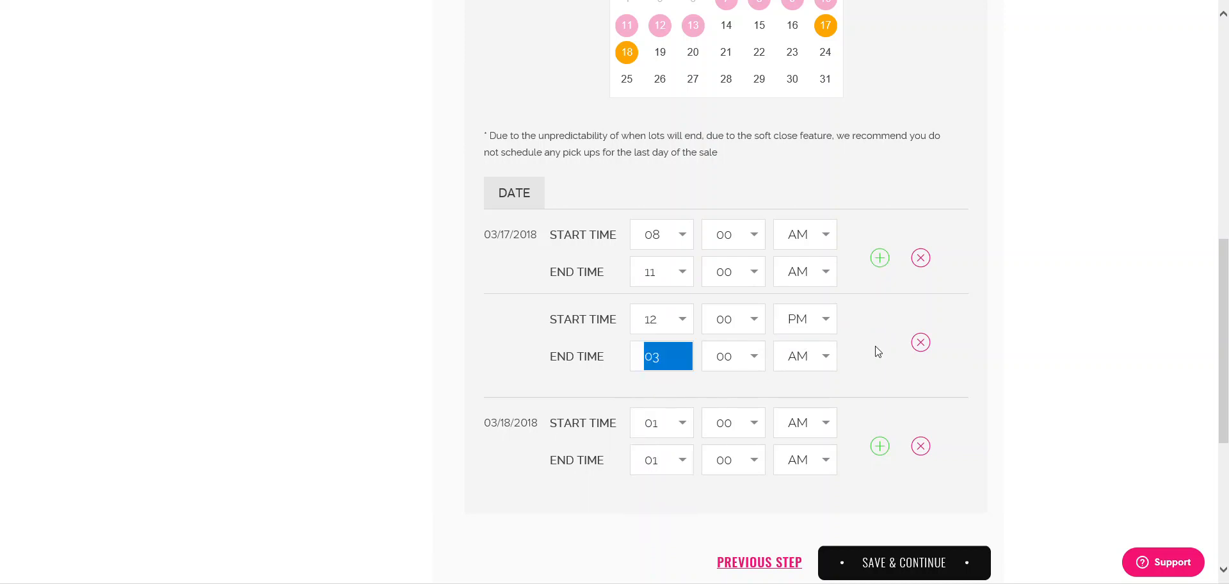
{"action": "left_click", "coordinate": [834, 357]}
{"action": "left_click", "coordinate": [808, 372]}
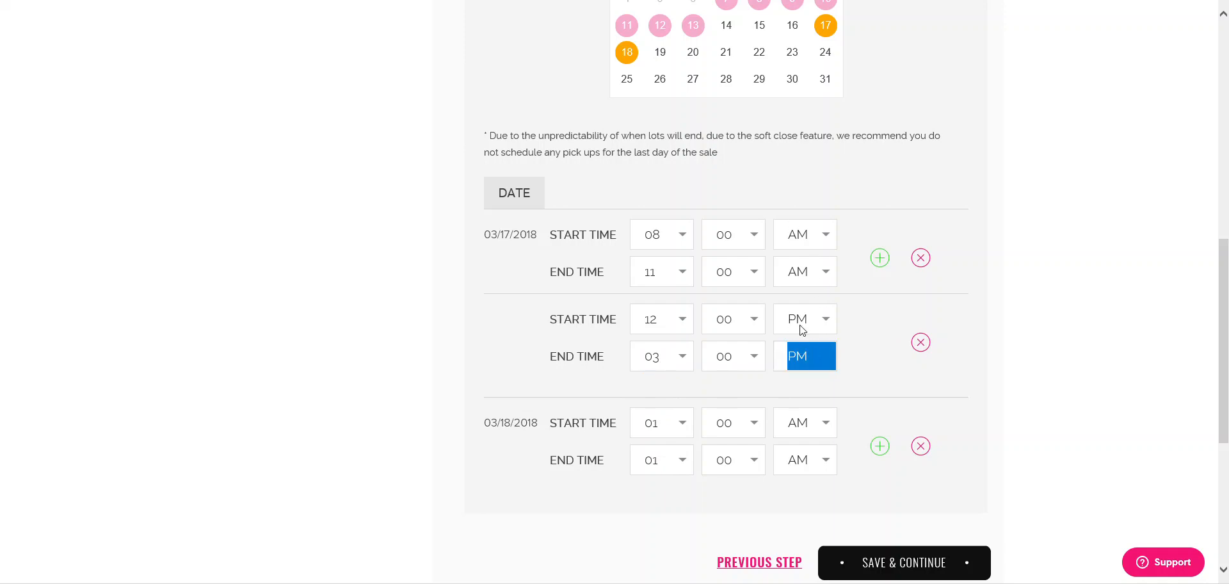
- Add a third 03/17 pick-up slot from 04:00 PM to 06:00 PM
{"action": "left_click", "coordinate": [880, 258]}
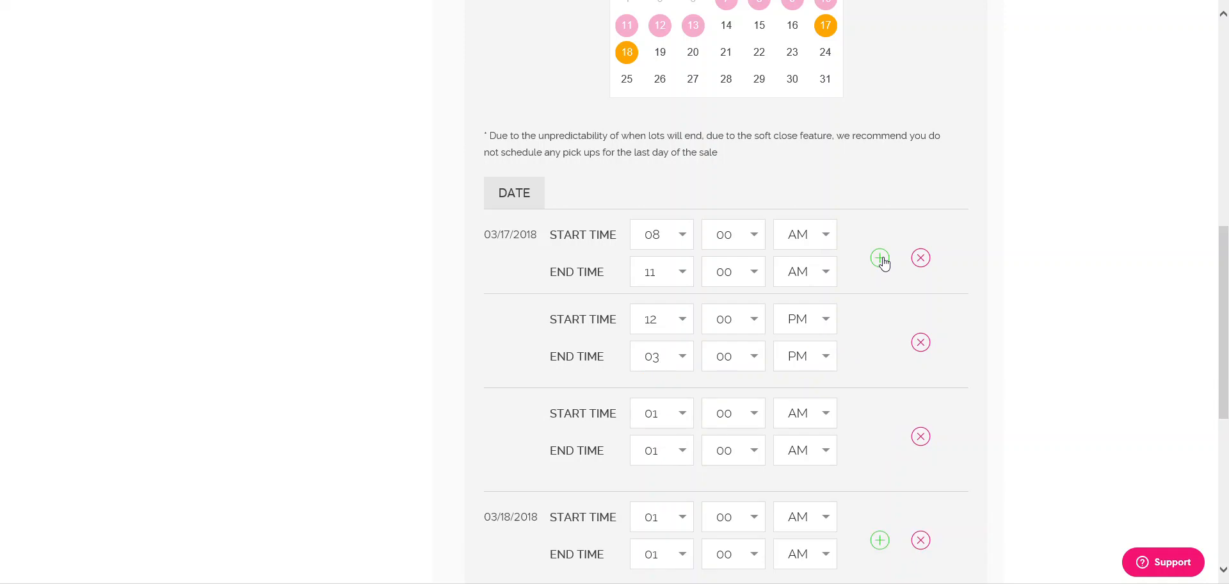
{"action": "left_click", "coordinate": [676, 411]}
{"action": "left_click", "coordinate": [648, 459]}
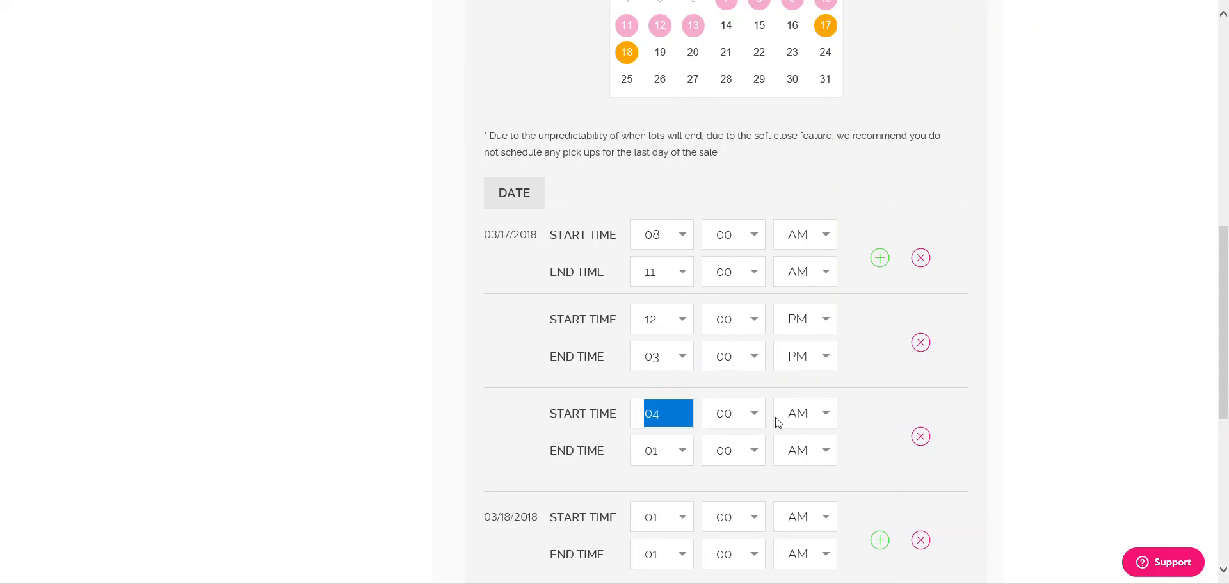
{"action": "left_click", "coordinate": [816, 426]}
{"action": "left_click", "coordinate": [799, 430]}
{"action": "left_click", "coordinate": [673, 449]}
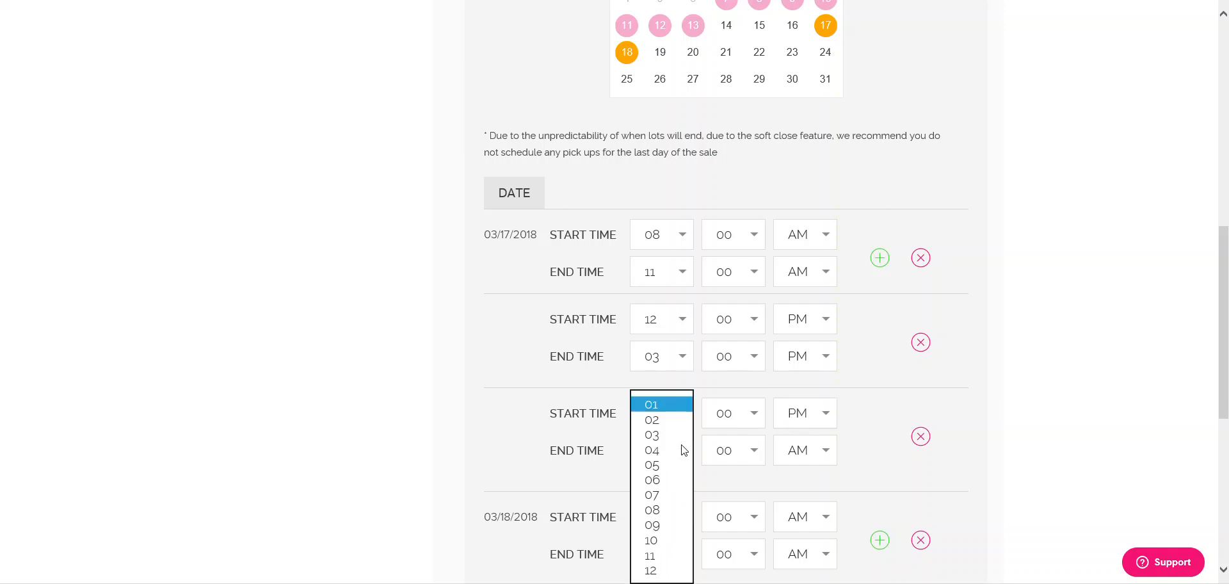
{"action": "left_click", "coordinate": [653, 479]}
{"action": "left_click", "coordinate": [798, 452]}
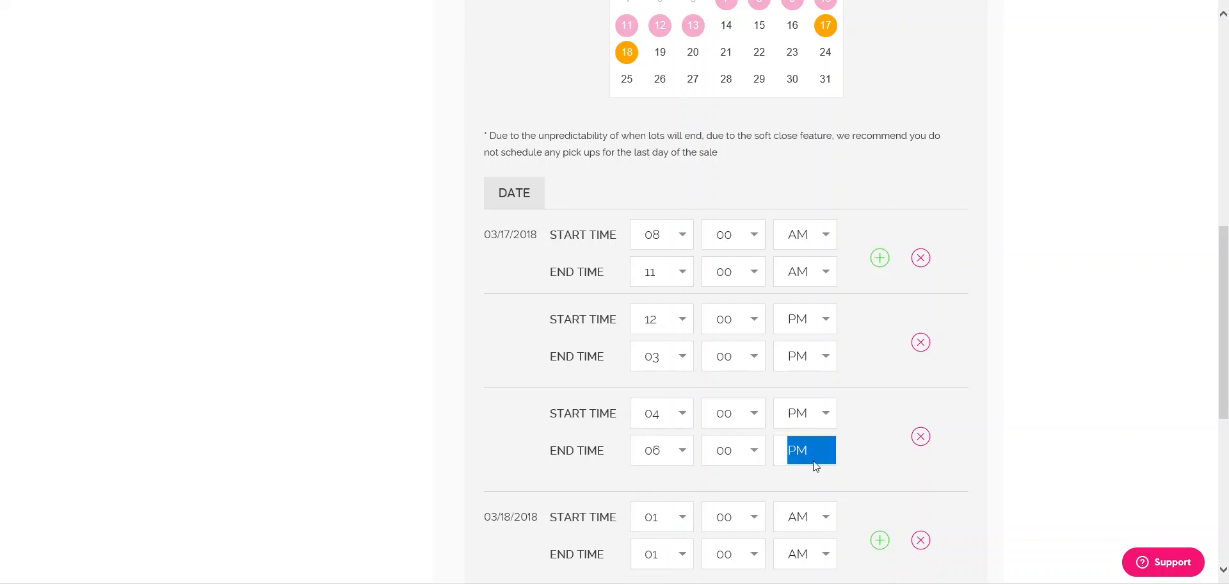
- Set the 03/18/2018 pick-up time to 08:00 AM–04:00 PM
{"action": "scroll", "coordinate": [1086, 351], "scroll_direction": "down", "scroll_amount": 3}
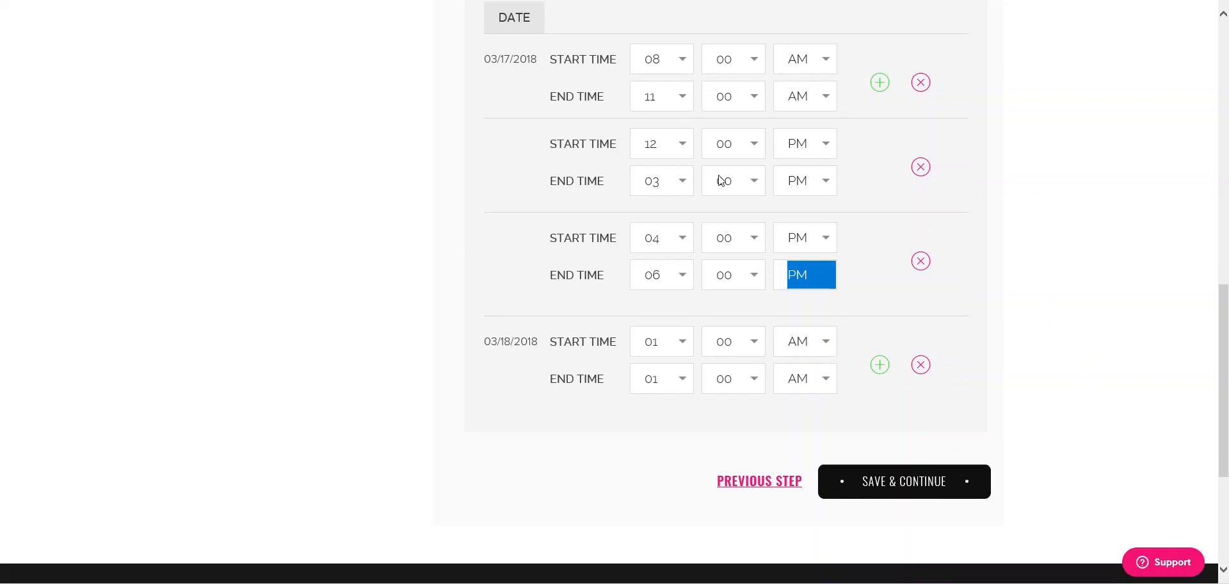
{"action": "left_click", "coordinate": [669, 344]}
{"action": "left_click", "coordinate": [653, 447]}
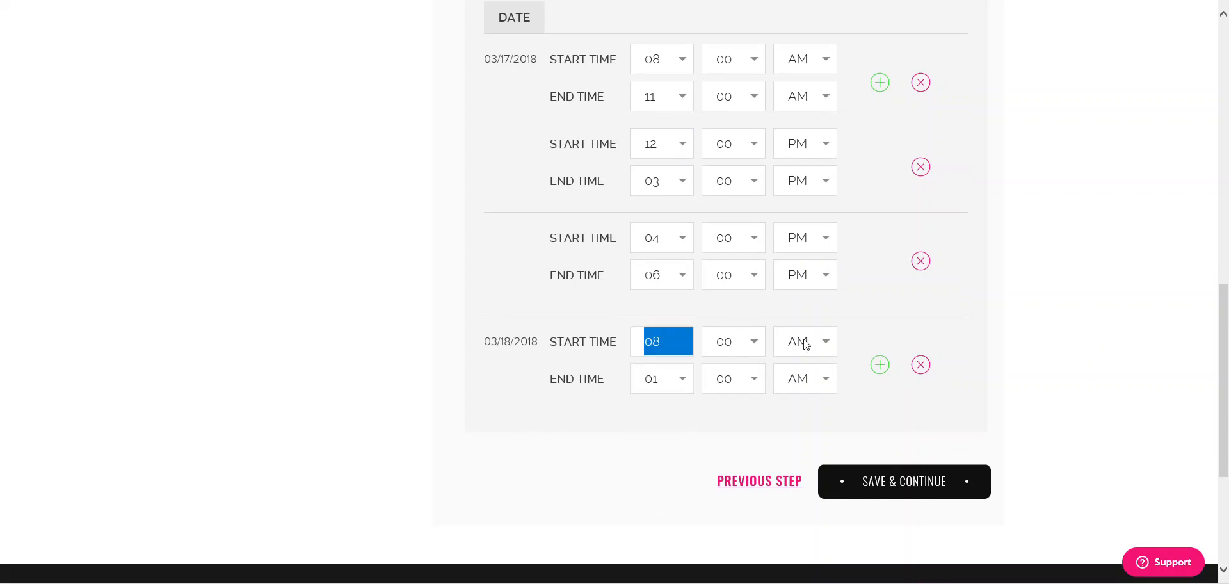
{"action": "left_click", "coordinate": [672, 380]}
{"action": "left_click", "coordinate": [659, 424]}
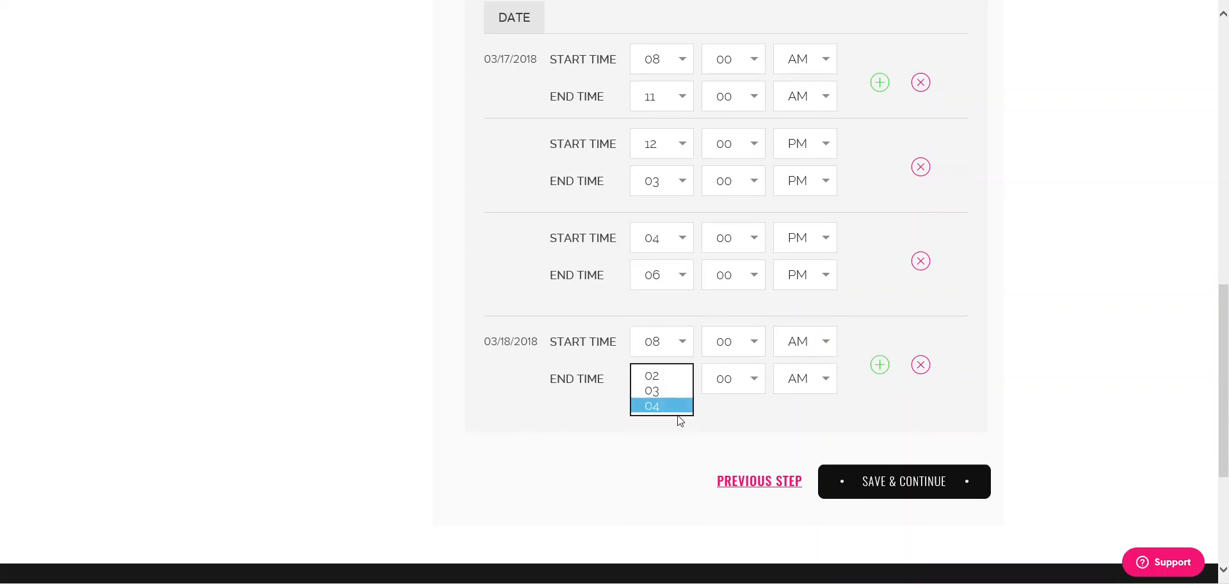
{"action": "left_click", "coordinate": [814, 377]}
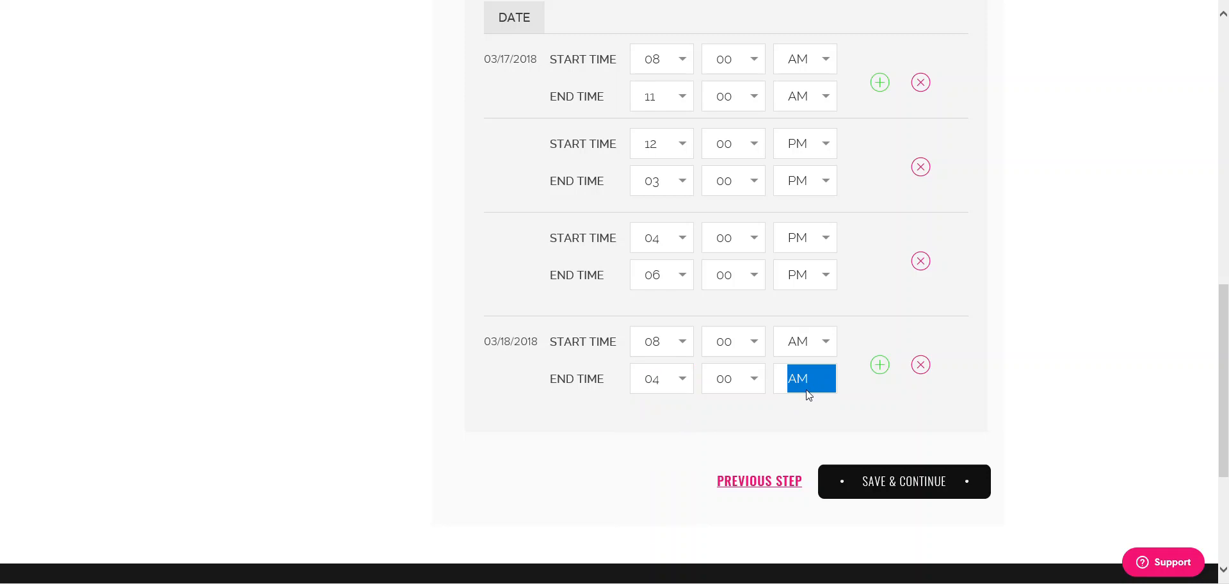
{"action": "left_click", "coordinate": [806, 392]}
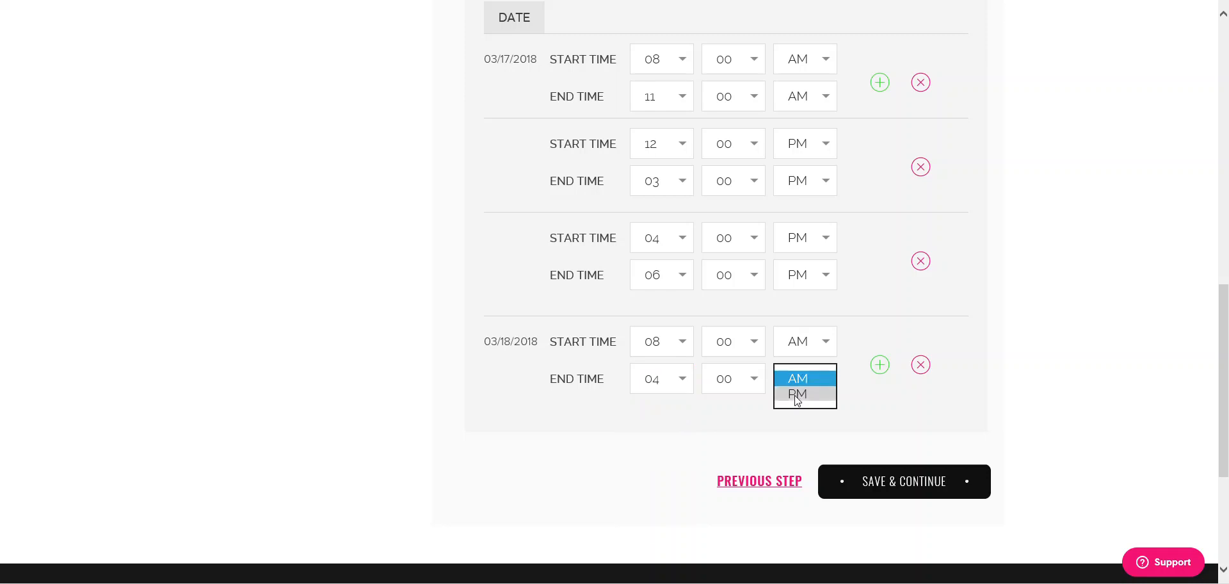
{"action": "left_click", "coordinate": [798, 398]}
{"action": "left_click", "coordinate": [995, 429]}
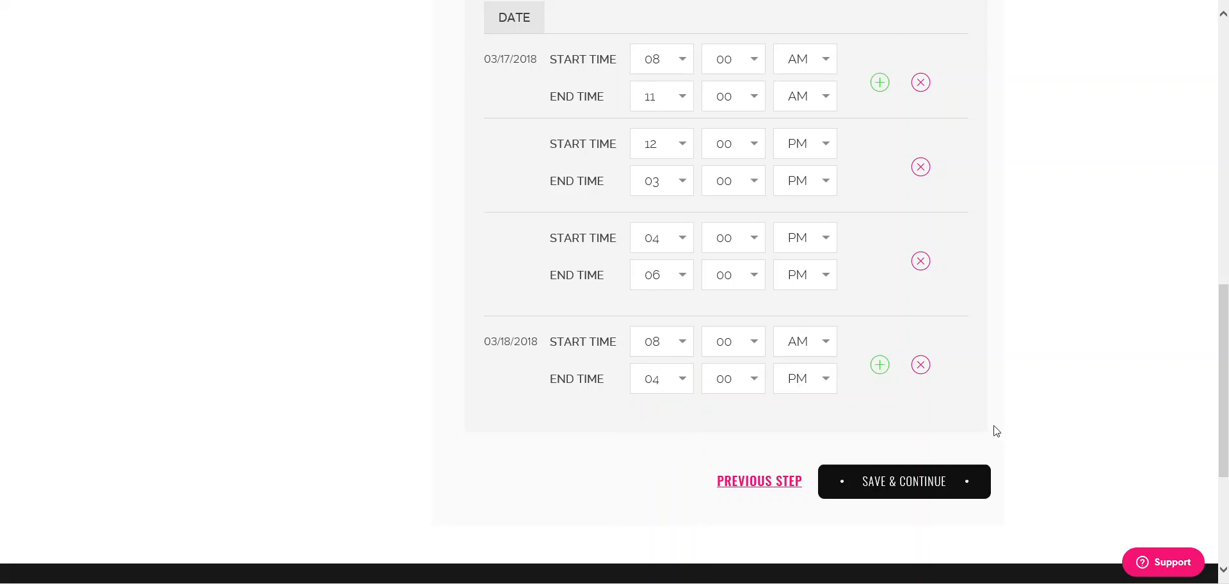
{"action": "scroll", "coordinate": [914, 422], "scroll_direction": "up", "scroll_amount": 4}
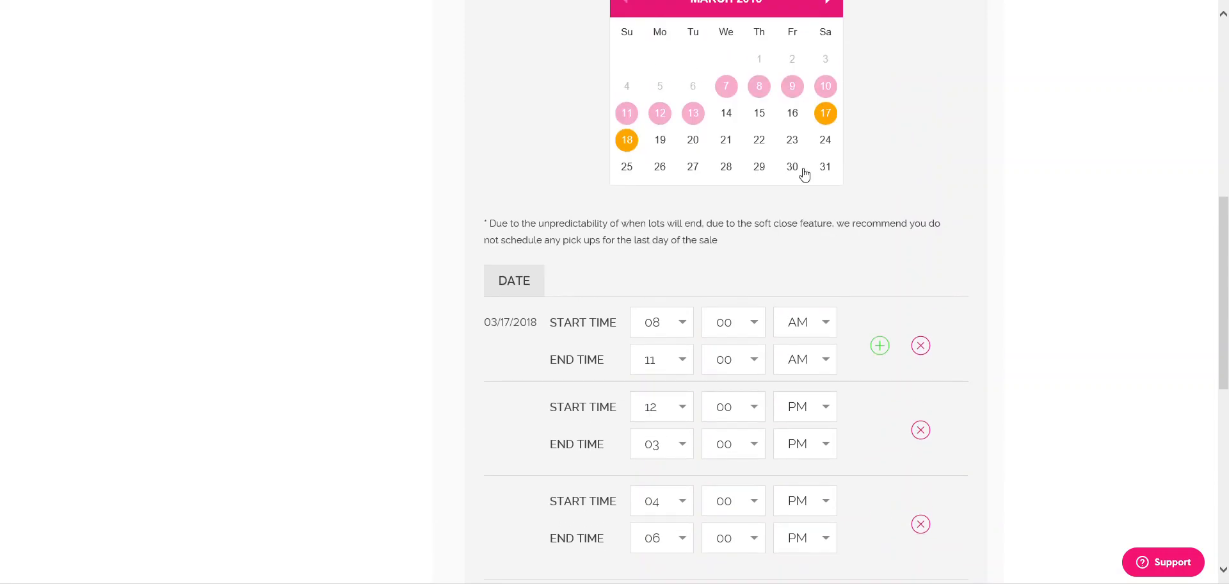
{"action": "scroll", "coordinate": [538, 249], "scroll_direction": "down", "scroll_amount": 4}
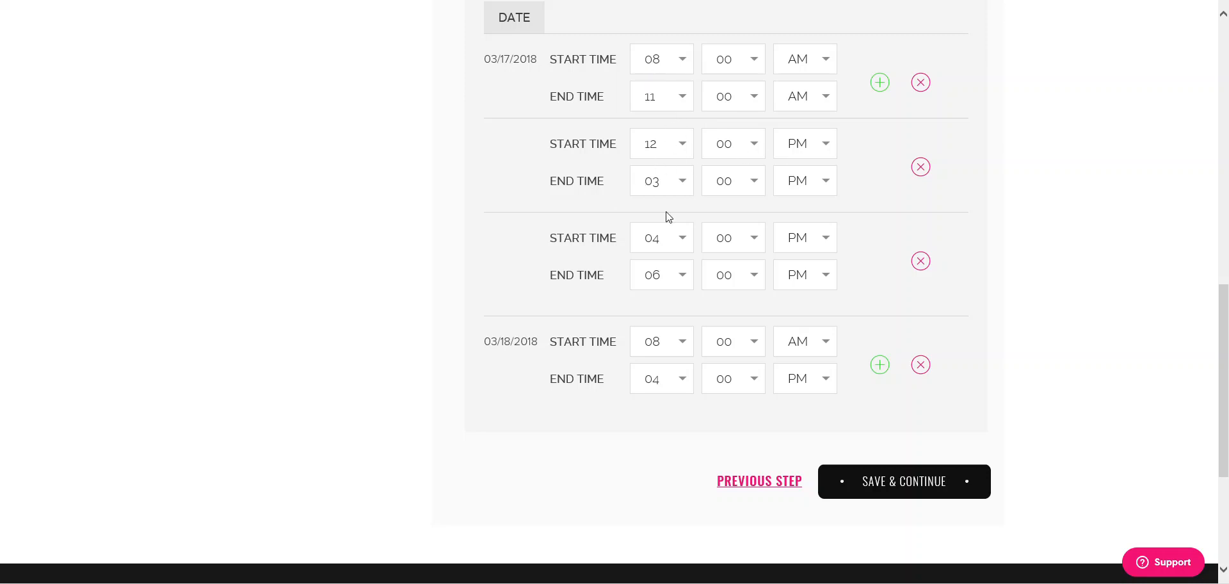
- Save the pick-up schedule, move to Items & Lots and highlight the '.csv file' mention
{"action": "left_click", "coordinate": [905, 493]}
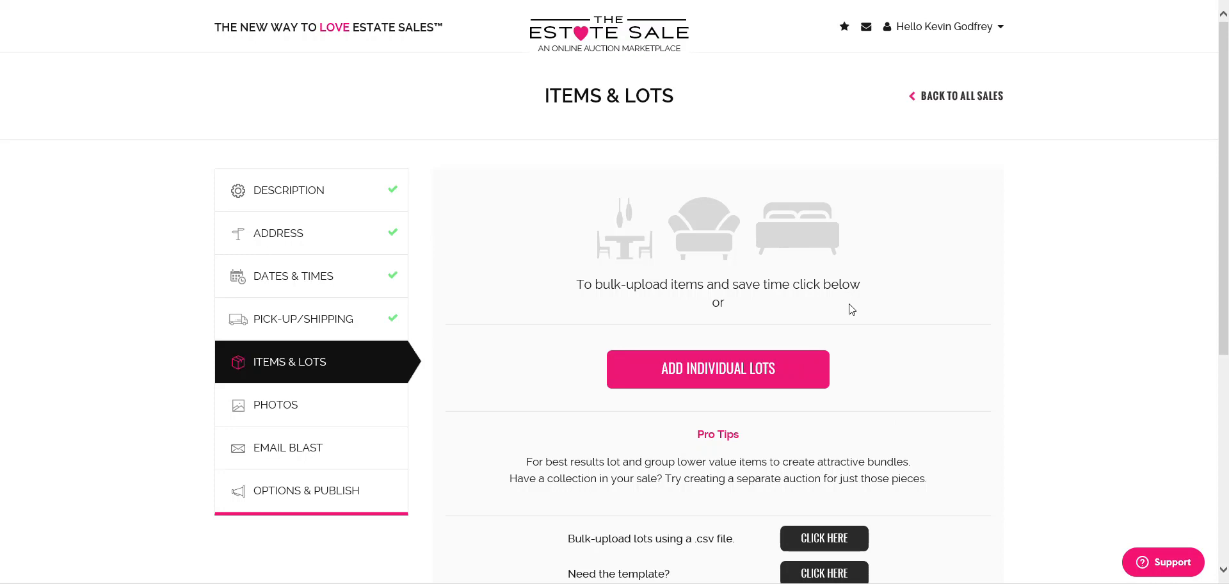
{"action": "scroll", "coordinate": [903, 301], "scroll_direction": "down", "scroll_amount": 2}
{"action": "scroll", "coordinate": [902, 301], "scroll_direction": "down", "scroll_amount": 2}
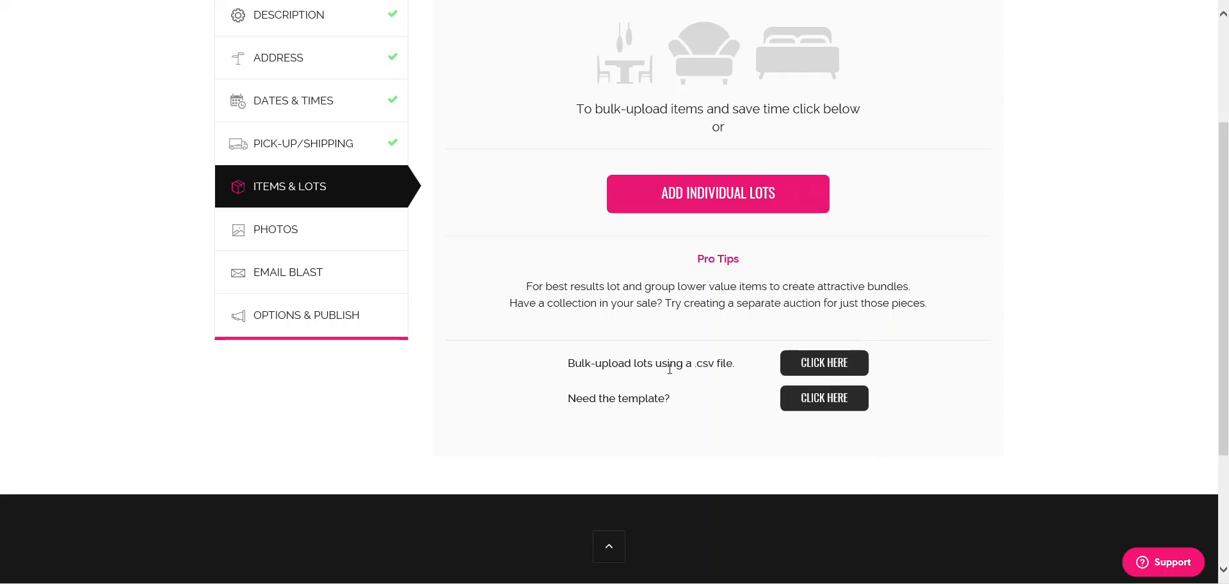
{"action": "left_click_drag", "start_coordinate": [695, 364], "coordinate": [727, 366]}
{"action": "left_click", "coordinate": [825, 400]}
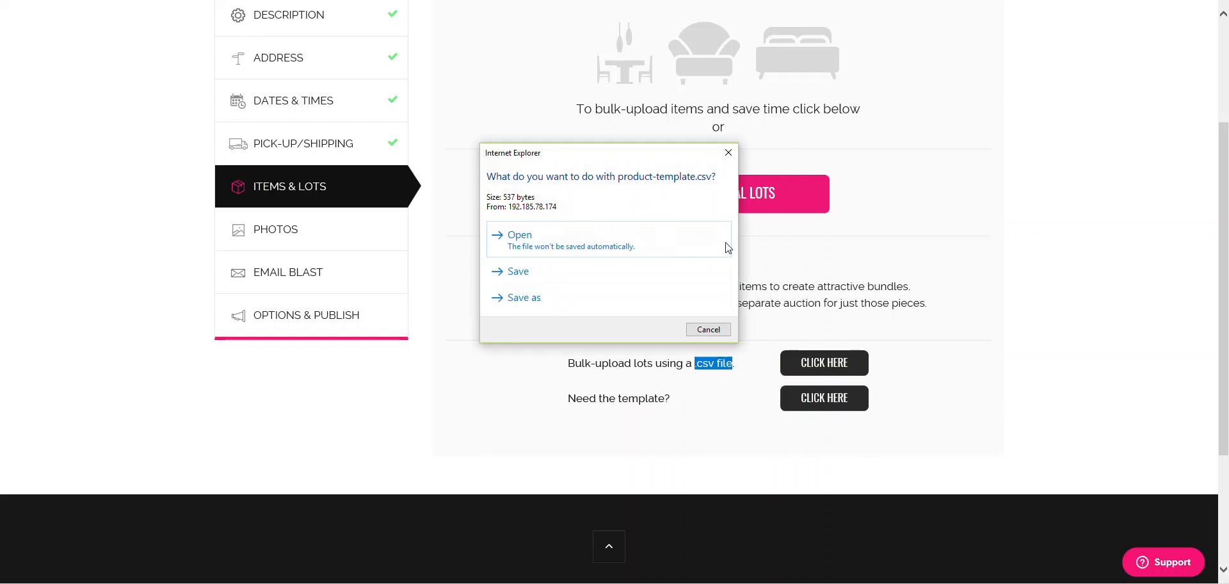
{"action": "left_click", "coordinate": [708, 330]}
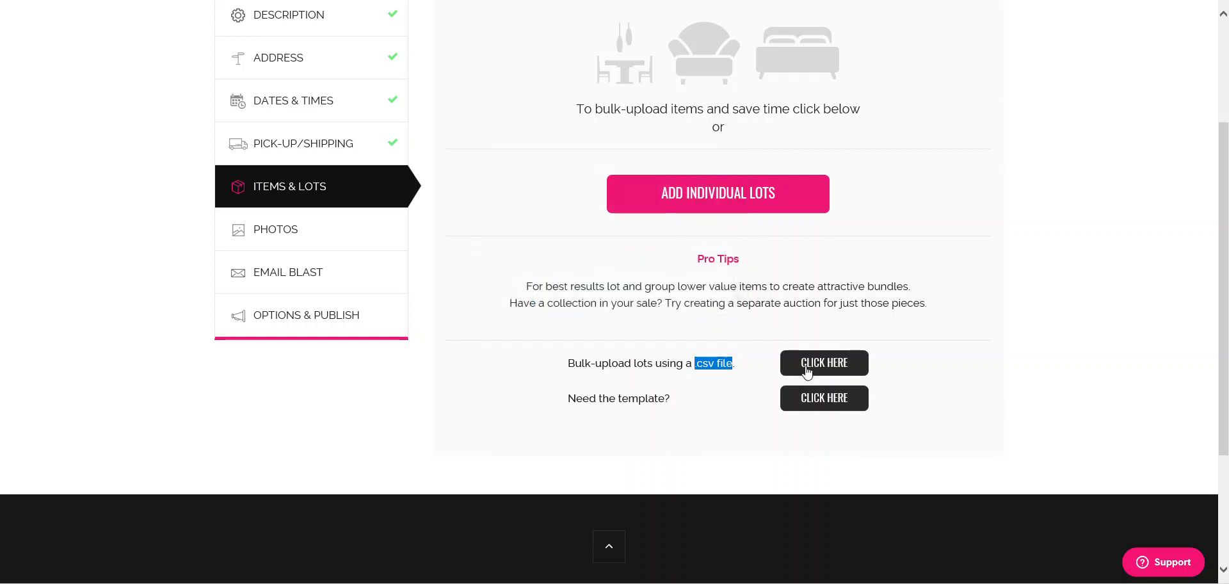
{"action": "left_click", "coordinate": [806, 368]}
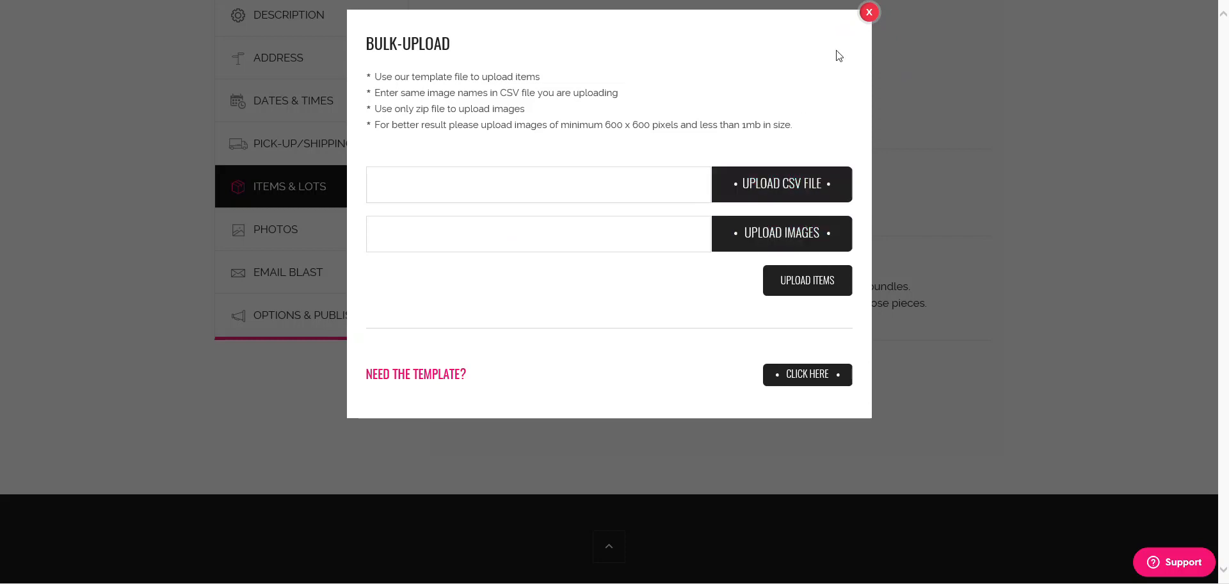
{"action": "left_click", "coordinate": [867, 12]}
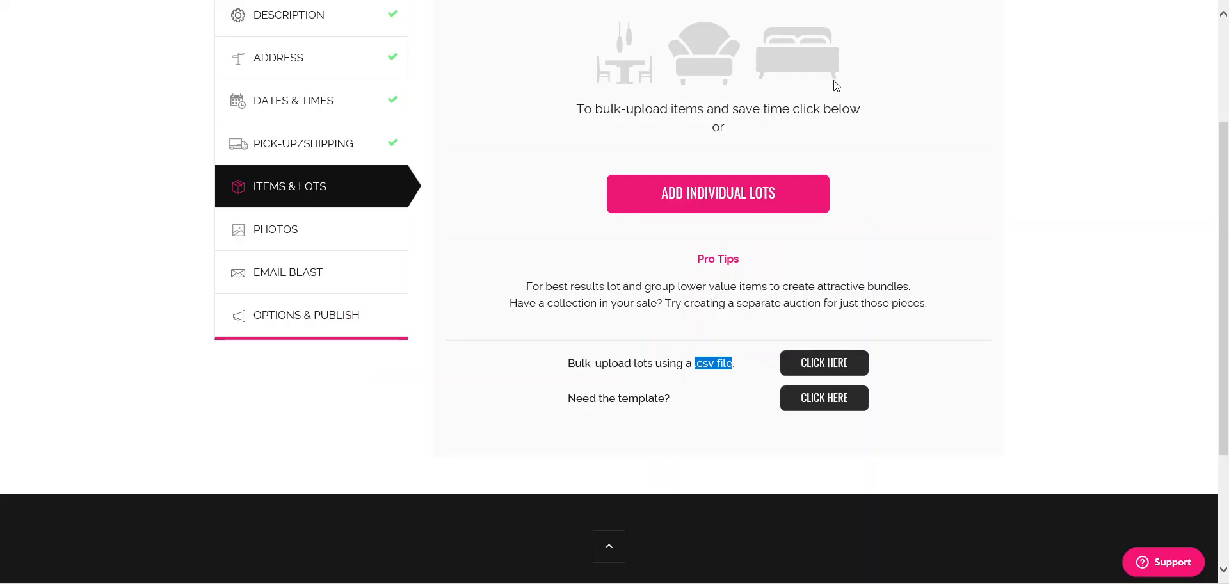
- Start a new individual lot and upload 12.jpg and 13.jpg as its photos
{"action": "left_click", "coordinate": [712, 208]}
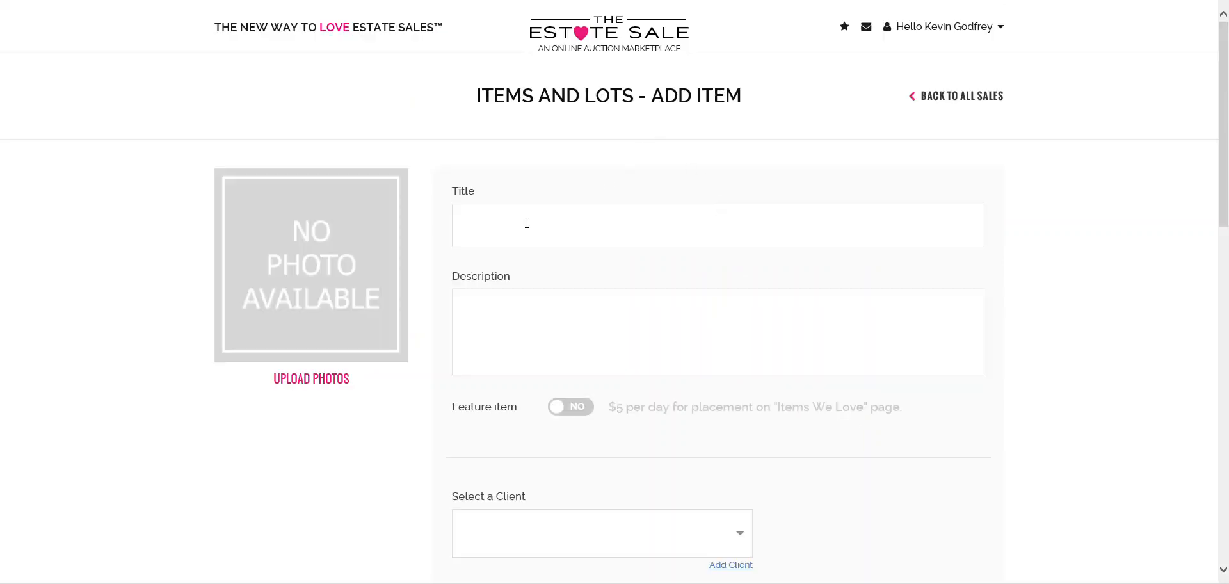
{"action": "left_click", "coordinate": [321, 377]}
{"action": "left_click_drag", "start_coordinate": [699, 73], "coordinate": [747, 73]}
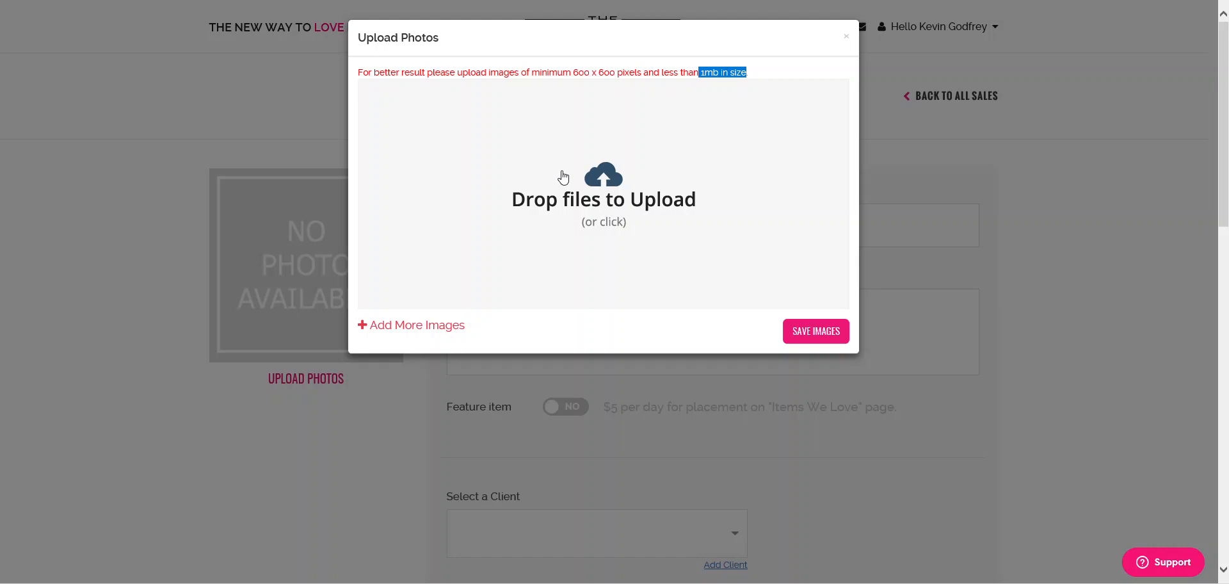
{"action": "left_click", "coordinate": [608, 195]}
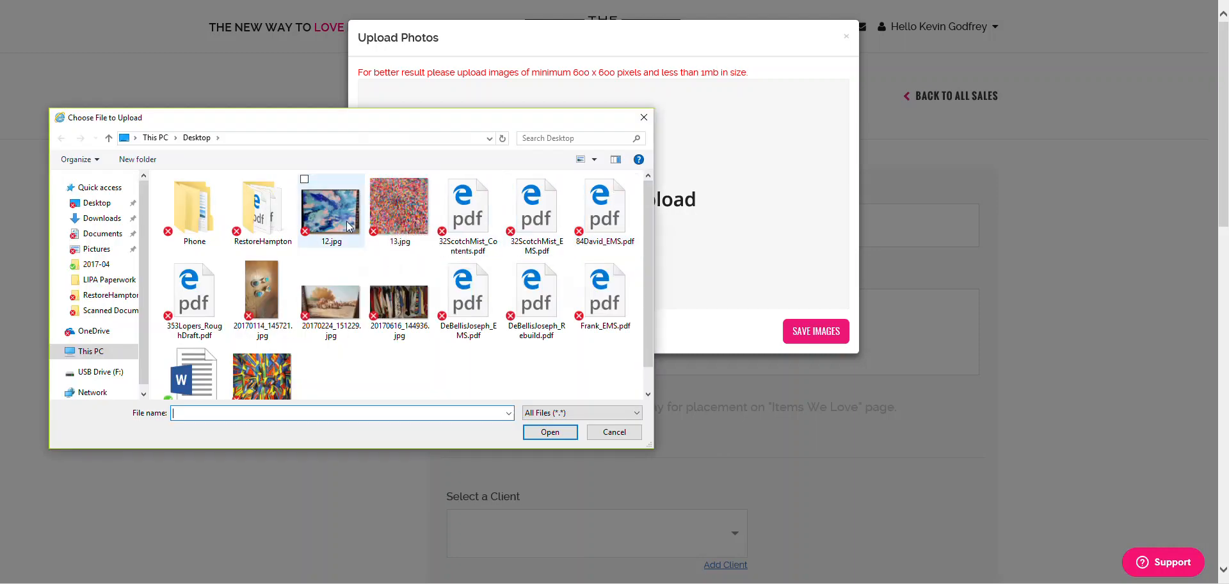
{"action": "left_click", "coordinate": [394, 218]}
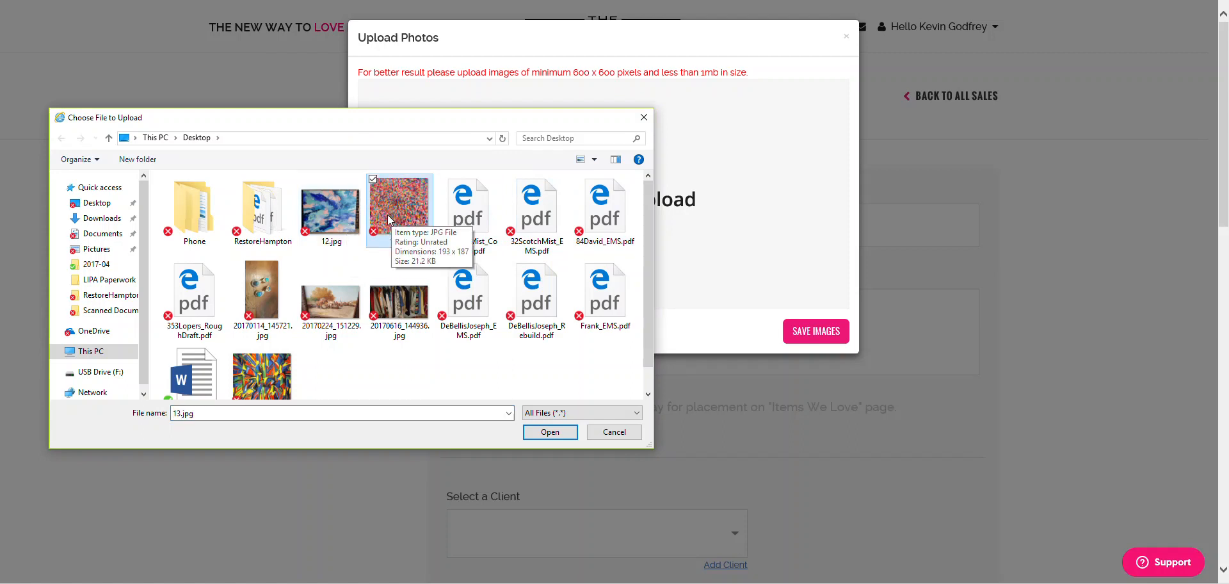
{"action": "left_click", "coordinate": [305, 179]}
{"action": "left_click", "coordinate": [546, 434]}
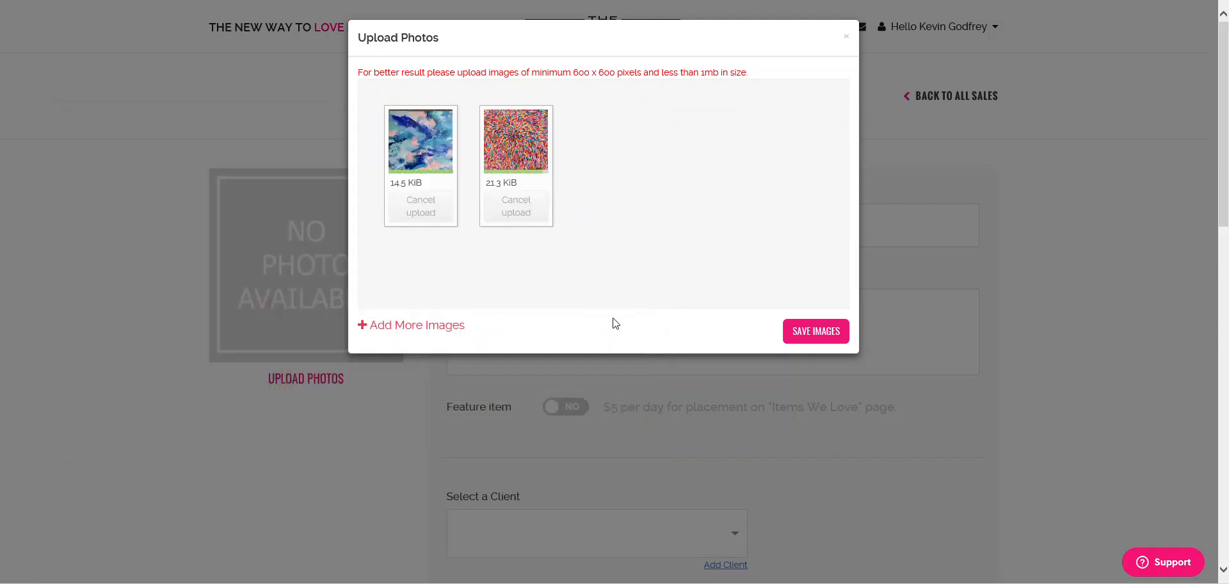
{"action": "left_click", "coordinate": [803, 331]}
{"action": "scroll", "coordinate": [214, 402], "scroll_direction": "down", "scroll_amount": 1}
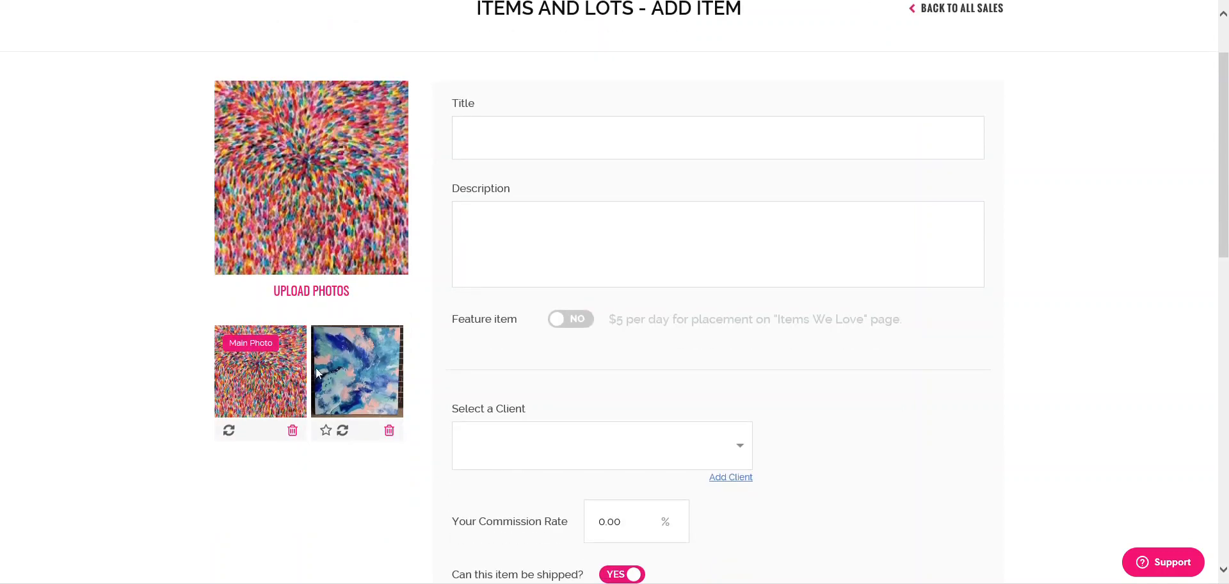
- Title the lot 'Fancy artwork', describe it as 'This is a fancy piece of artwork', and feature it
{"action": "left_click", "coordinate": [325, 430]}
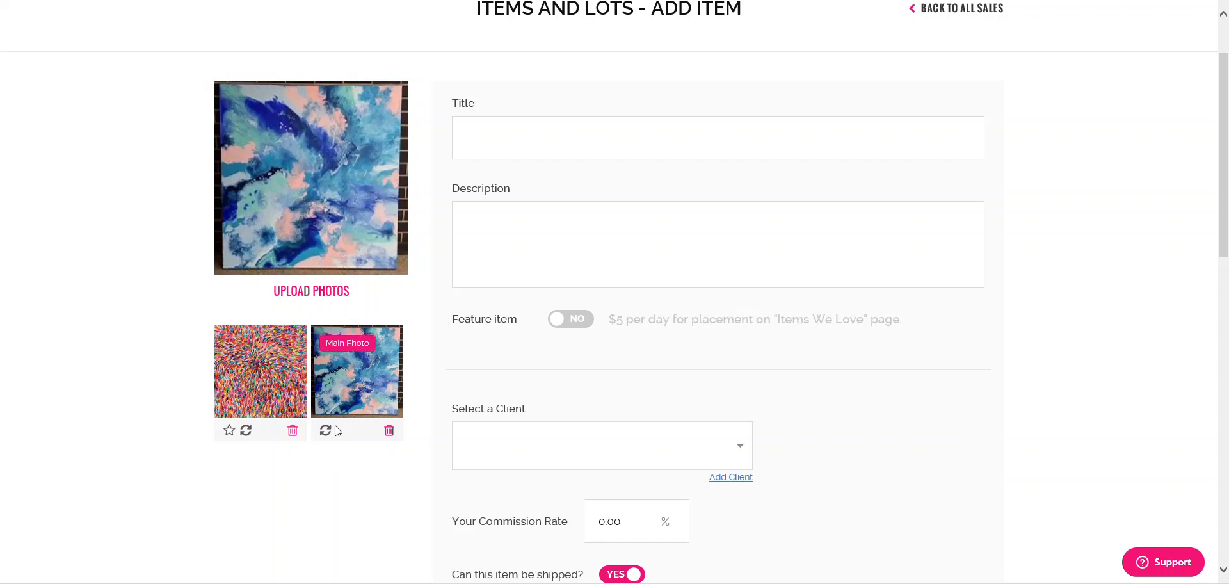
{"action": "left_click", "coordinate": [229, 430]}
{"action": "left_click", "coordinate": [508, 137]}
{"action": "type", "text": "Fanc"}
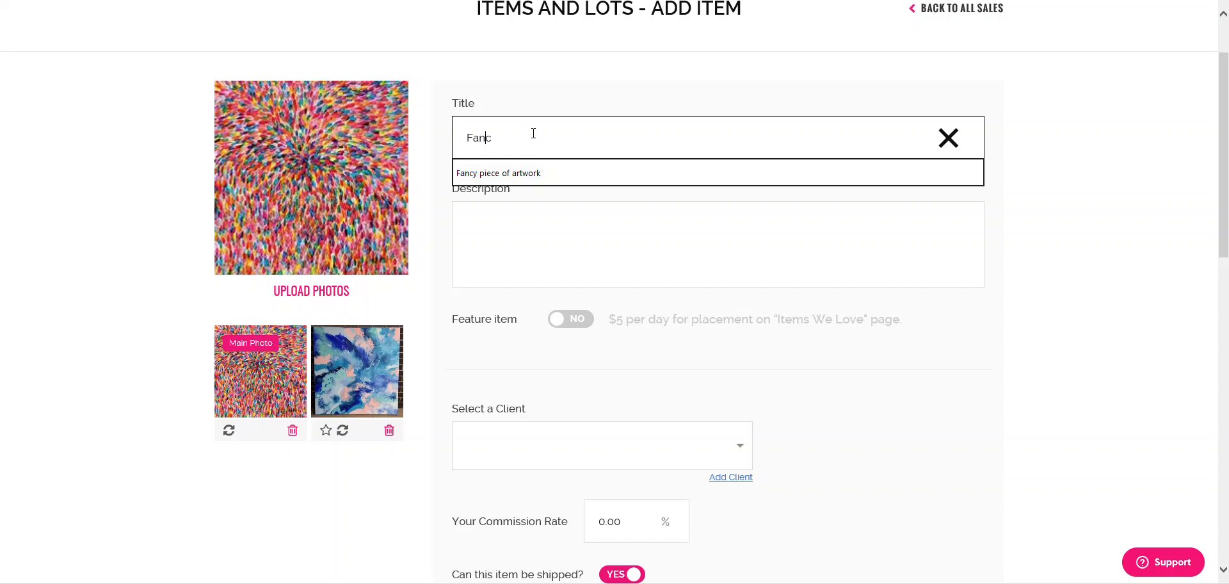
{"action": "type", "text": "y artwork"}
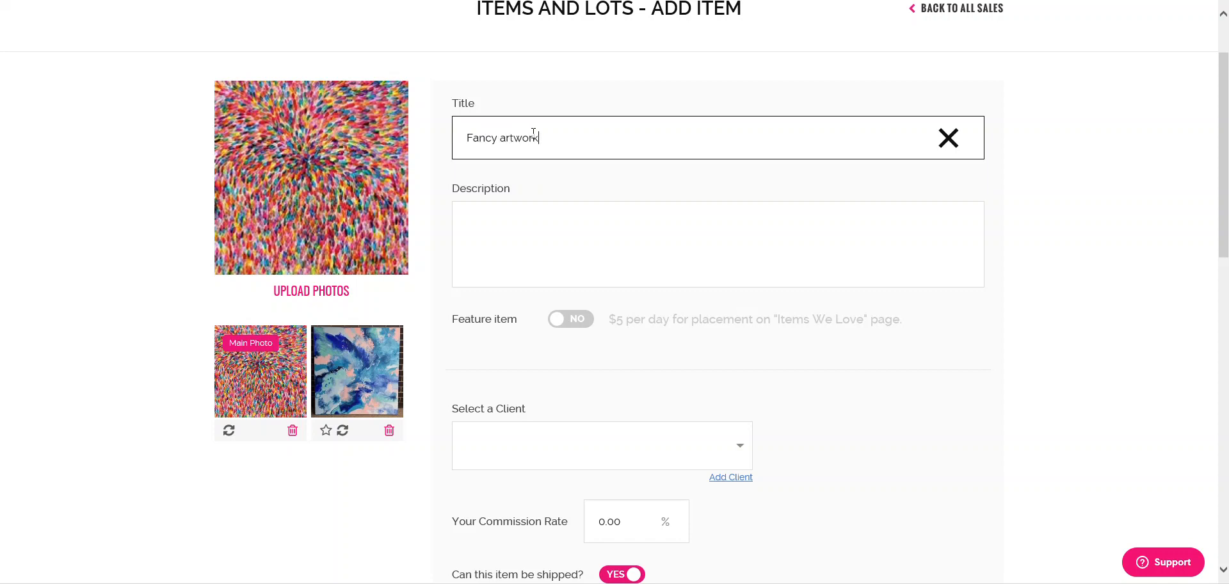
{"action": "key", "text": "Tab"}
{"action": "type", "text": "This is a fancy piece of artwork"}
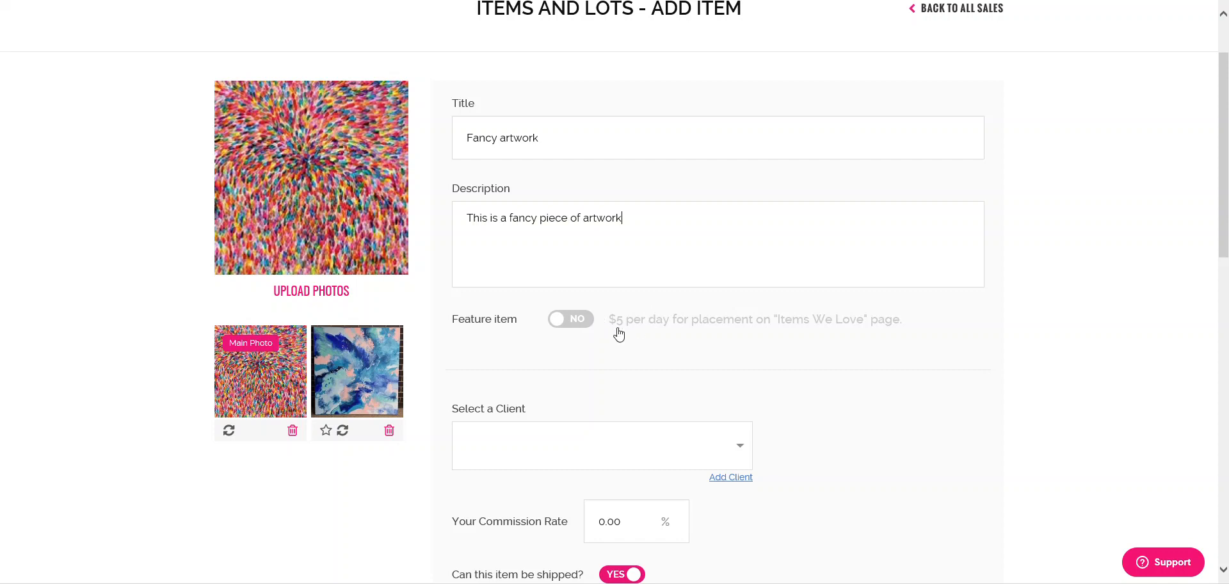
{"action": "left_click", "coordinate": [573, 328]}
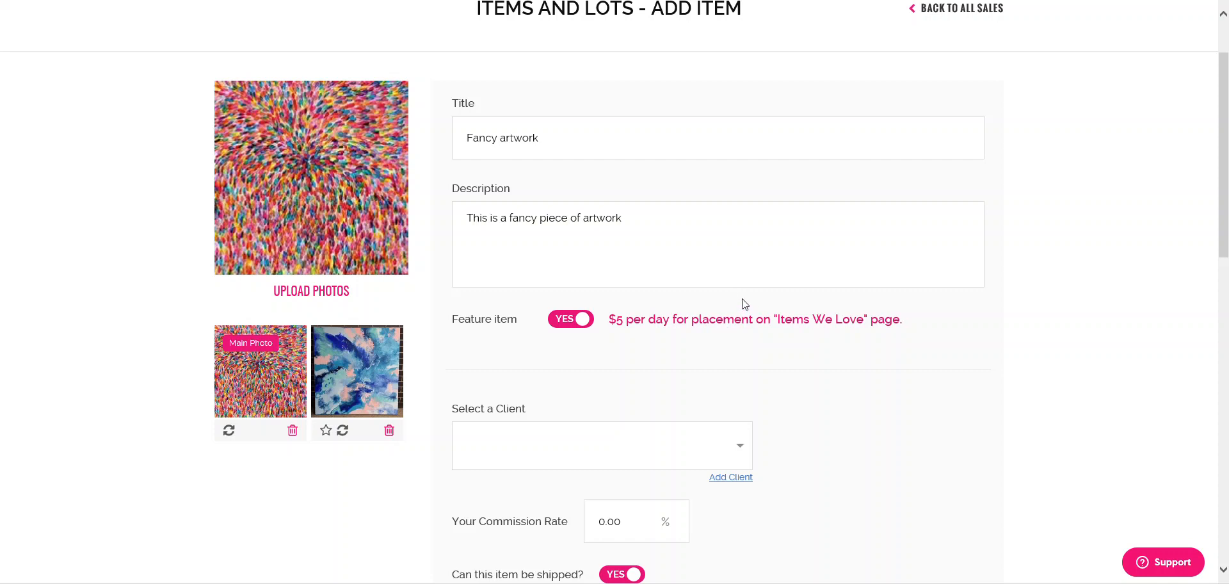
{"action": "scroll", "coordinate": [759, 305], "scroll_direction": "down", "scroll_amount": 4}
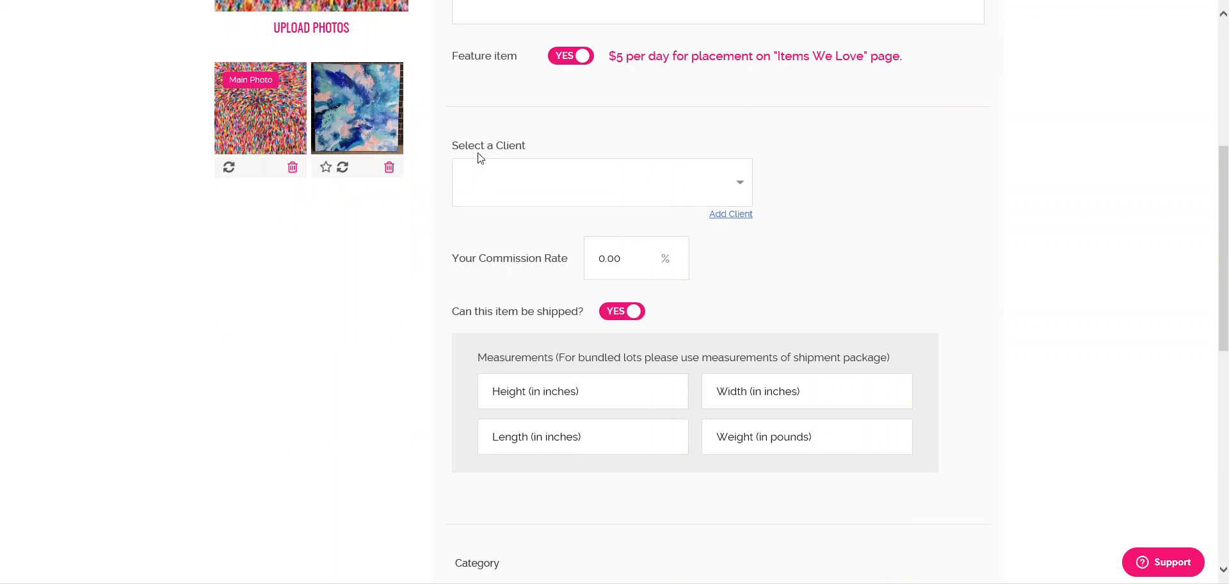
{"action": "left_click_drag", "start_coordinate": [458, 142], "coordinate": [575, 143]}
{"action": "left_click", "coordinate": [718, 215]}
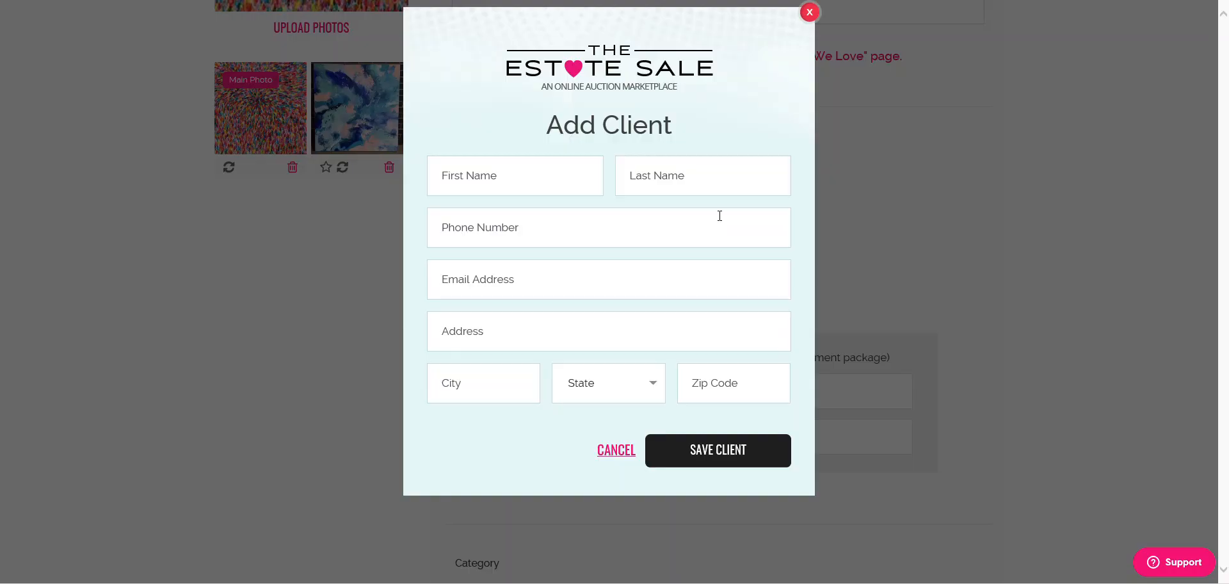
{"action": "left_click", "coordinate": [617, 450]}
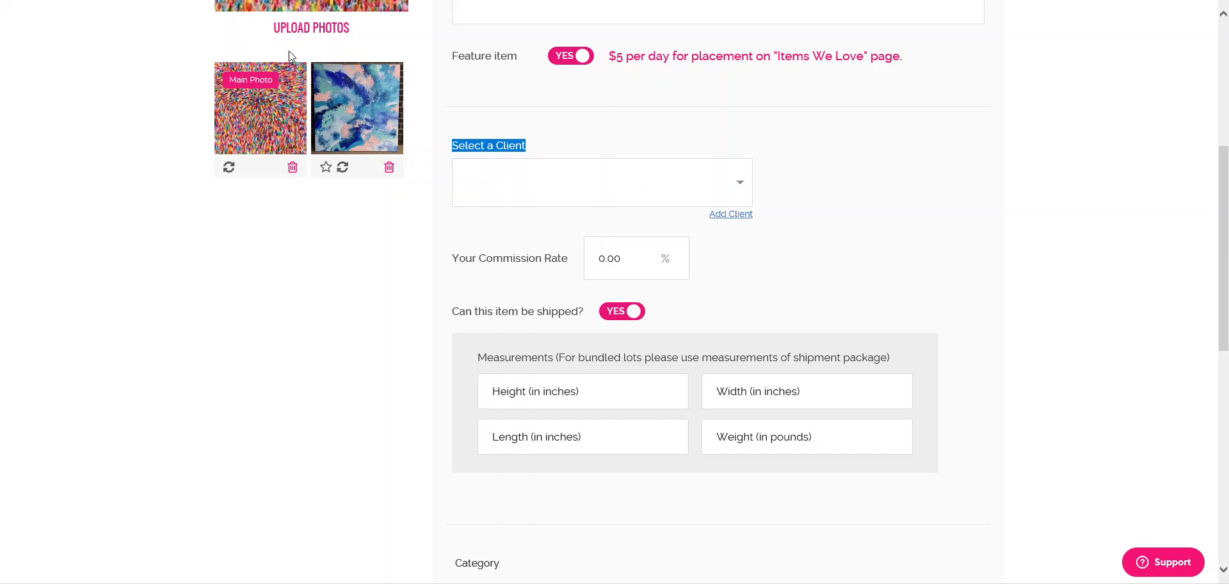
{"action": "scroll", "coordinate": [373, 133], "scroll_direction": "up", "scroll_amount": 1}
{"action": "scroll", "coordinate": [373, 132], "scroll_direction": "up", "scroll_amount": 2}
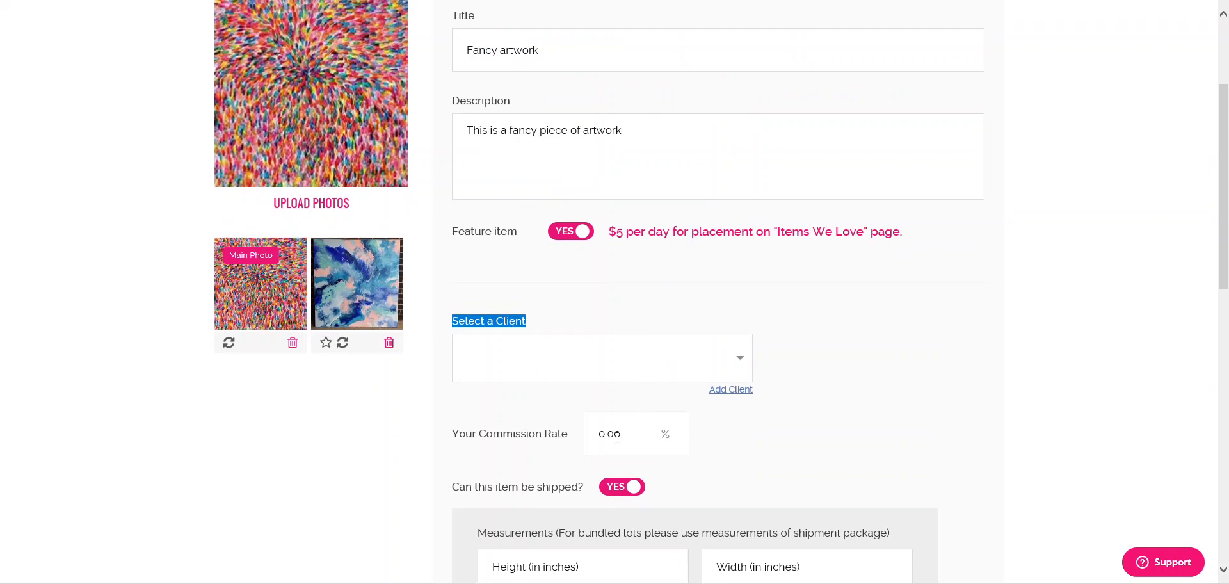
{"action": "left_click_drag", "start_coordinate": [604, 436], "coordinate": [634, 435]}
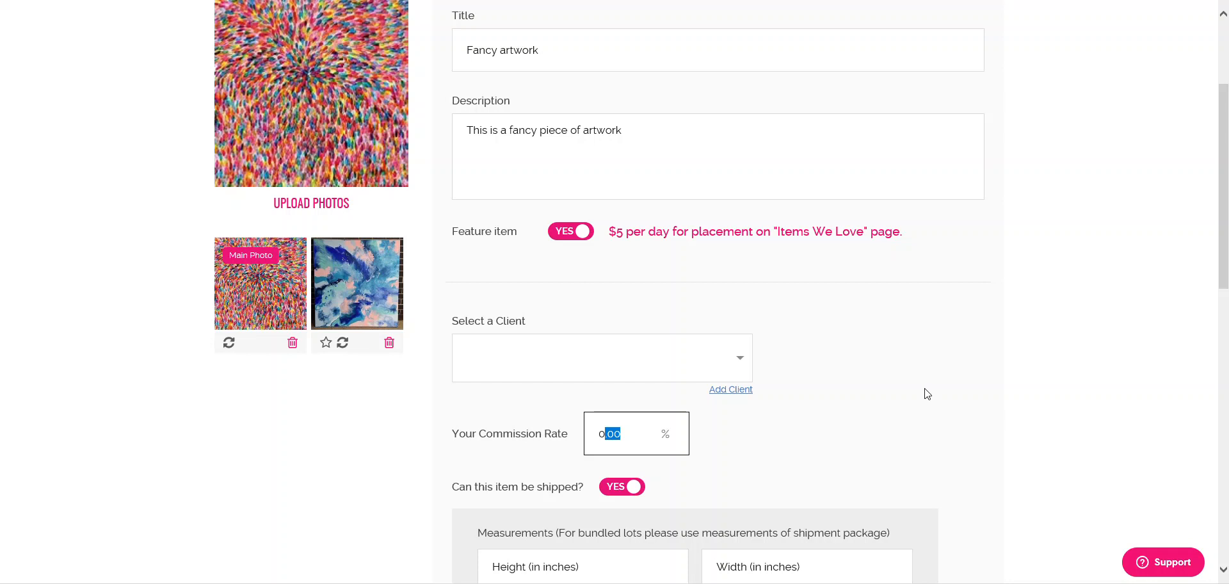
{"action": "scroll", "coordinate": [857, 419], "scroll_direction": "down", "scroll_amount": 3}
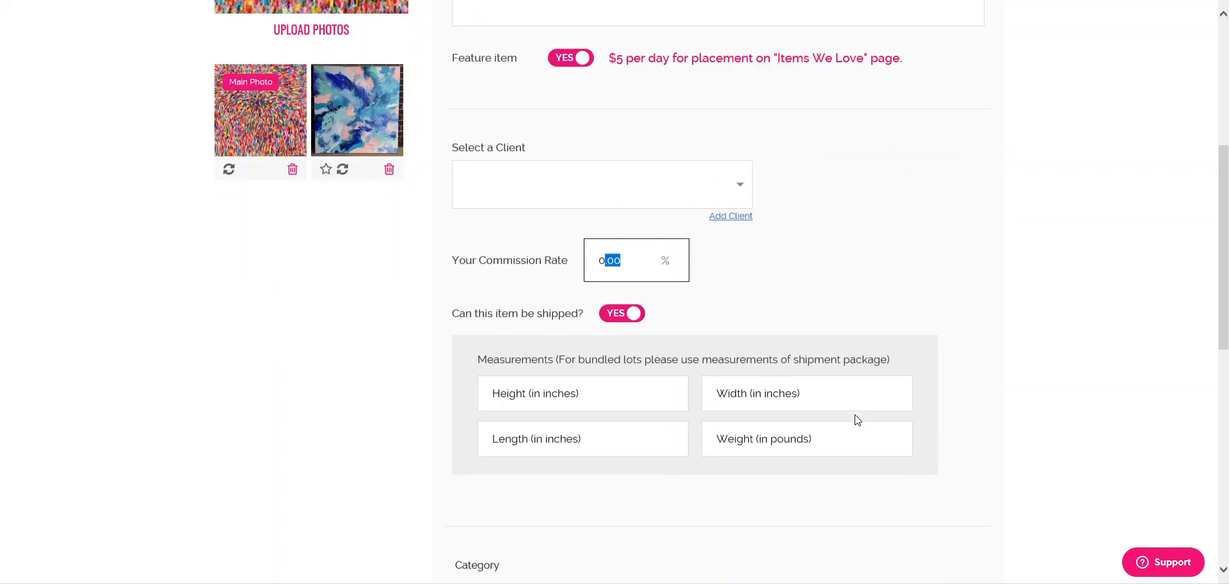
{"action": "scroll", "coordinate": [685, 357], "scroll_direction": "up", "scroll_amount": 5}
{"action": "scroll", "coordinate": [758, 448], "scroll_direction": "down", "scroll_amount": 3}
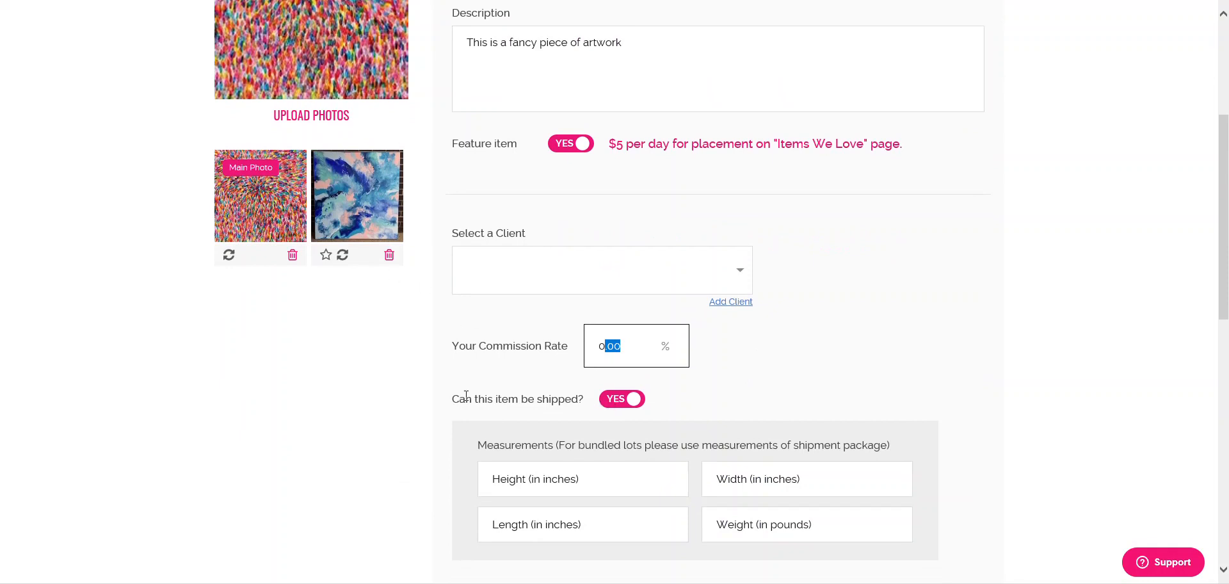
- Enter 12 for the item's height, width and length
{"action": "left_click", "coordinate": [523, 481]}
{"action": "type", "text": "12"}
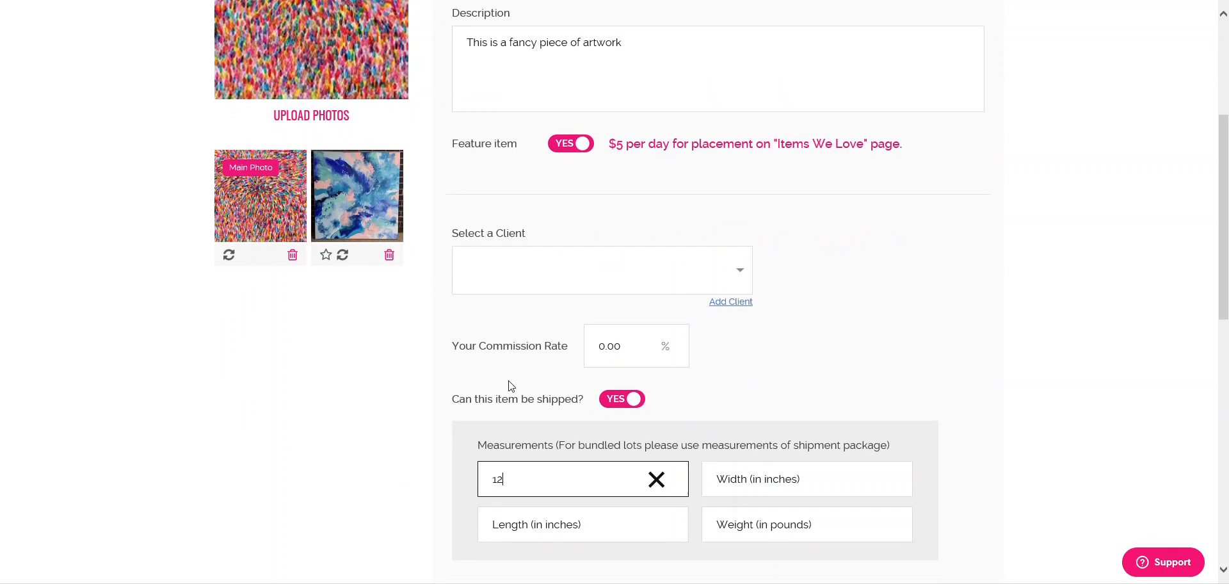
{"action": "key", "text": "Tab"}
{"action": "type", "text": "12"}
{"action": "key", "text": "Tab"}
{"action": "type", "text": "12"}
{"action": "left_click", "coordinate": [928, 408]}
{"action": "scroll", "coordinate": [935, 410], "scroll_direction": "down", "scroll_amount": 3}
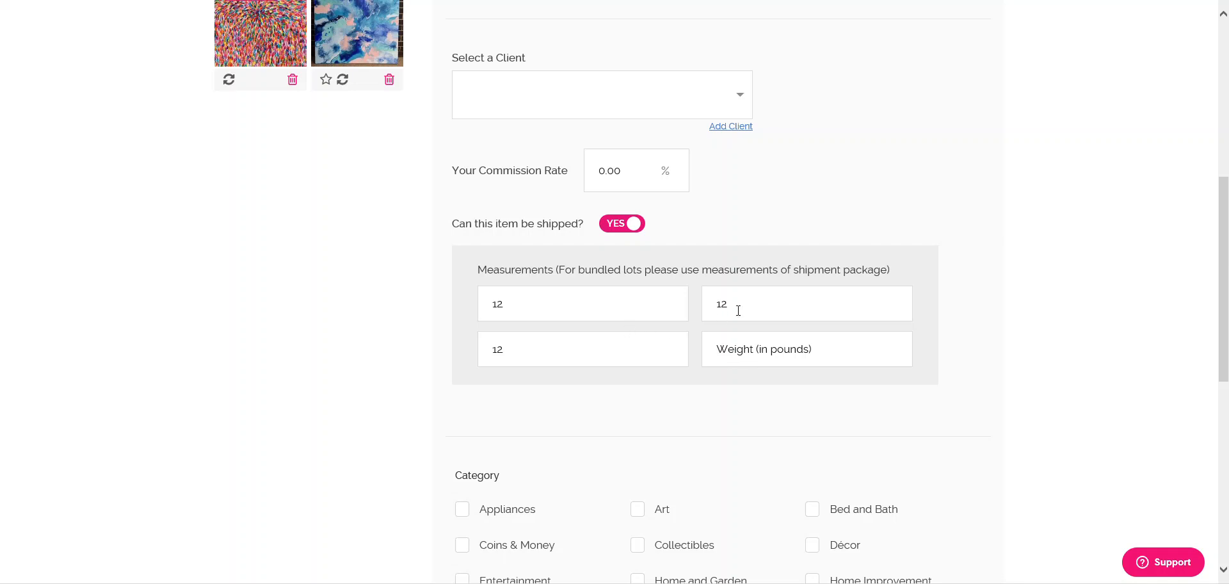
{"action": "left_click", "coordinate": [608, 350]}
{"action": "key", "text": "BackSpace"}
{"action": "key", "text": "BackSpace"}
{"action": "left_click", "coordinate": [668, 420]}
{"action": "left_click", "coordinate": [611, 351]}
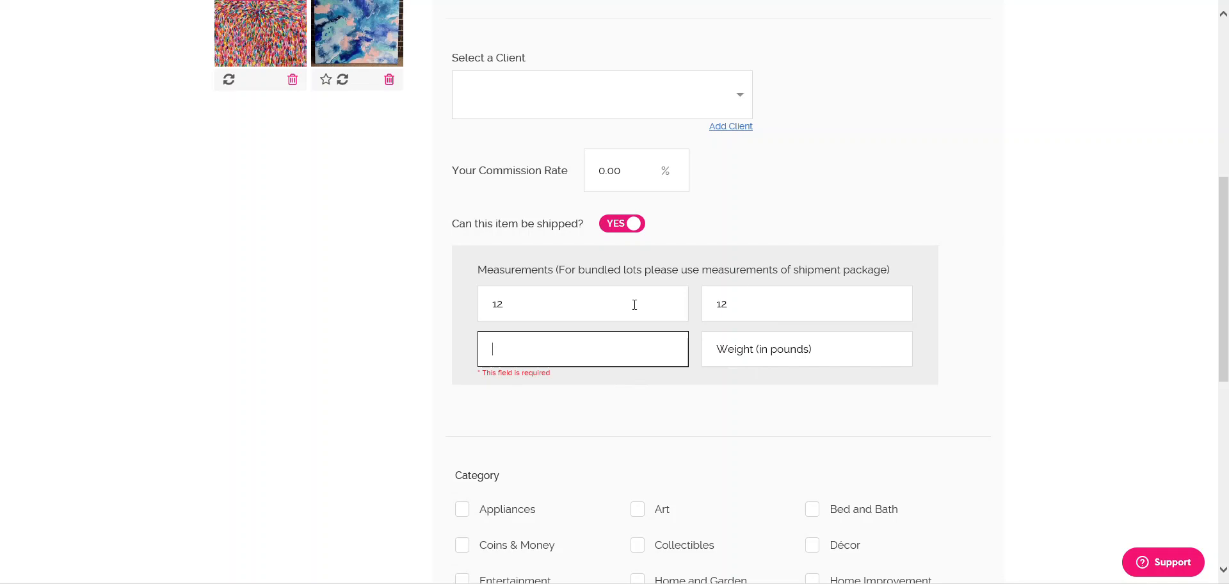
{"action": "type", "text": "12"}
{"action": "left_click", "coordinate": [691, 419]}
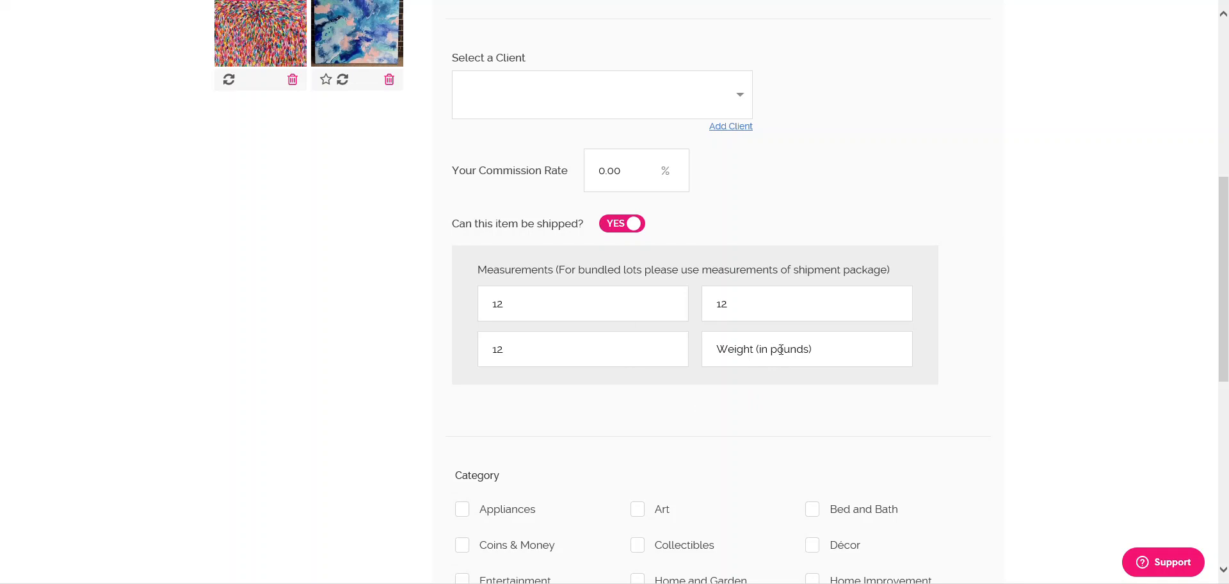
- Put Fancy artwork in the Art category
{"action": "left_click_drag", "start_coordinate": [556, 269], "coordinate": [901, 286]}
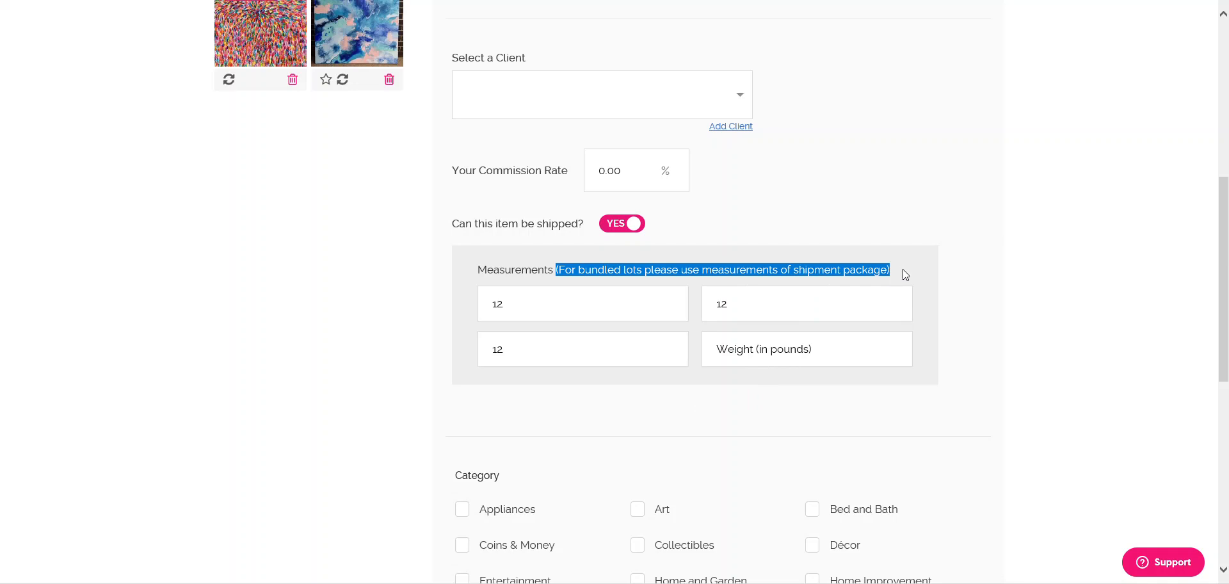
{"action": "left_click", "coordinate": [904, 274]}
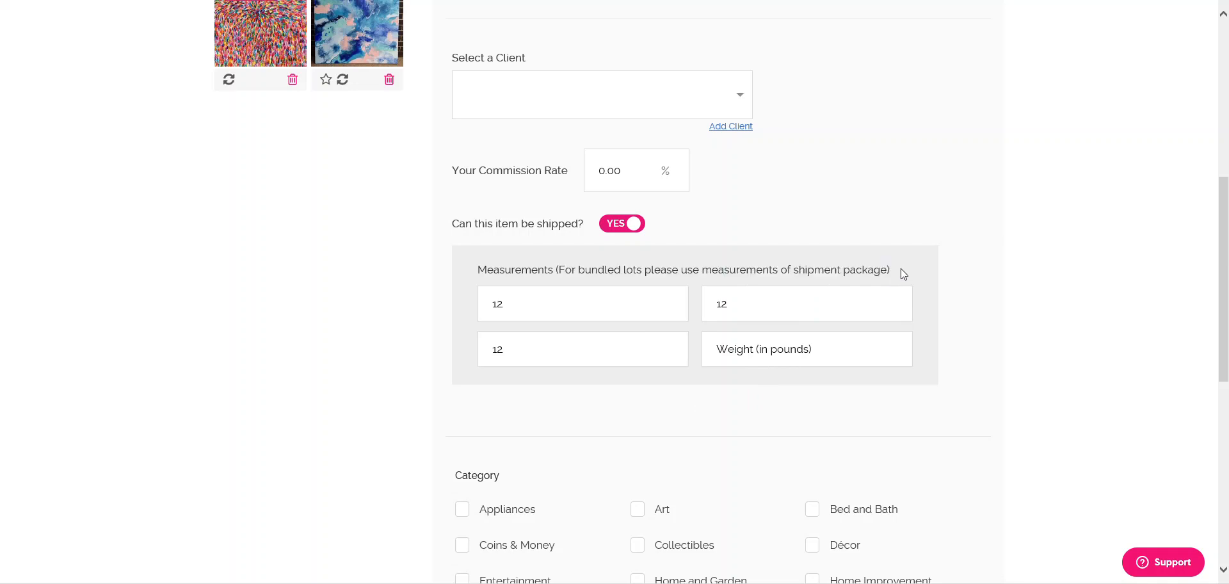
{"action": "scroll", "coordinate": [940, 285], "scroll_direction": "down", "scroll_amount": 1}
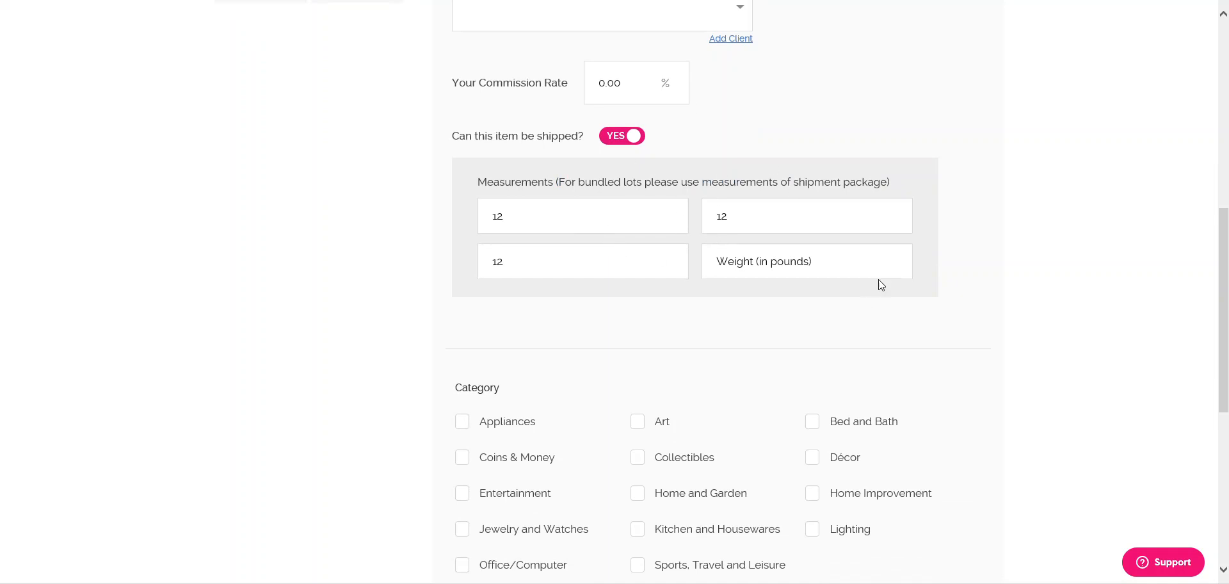
{"action": "scroll", "coordinate": [965, 228], "scroll_direction": "down", "scroll_amount": 1}
{"action": "scroll", "coordinate": [965, 228], "scroll_direction": "up", "scroll_amount": 4}
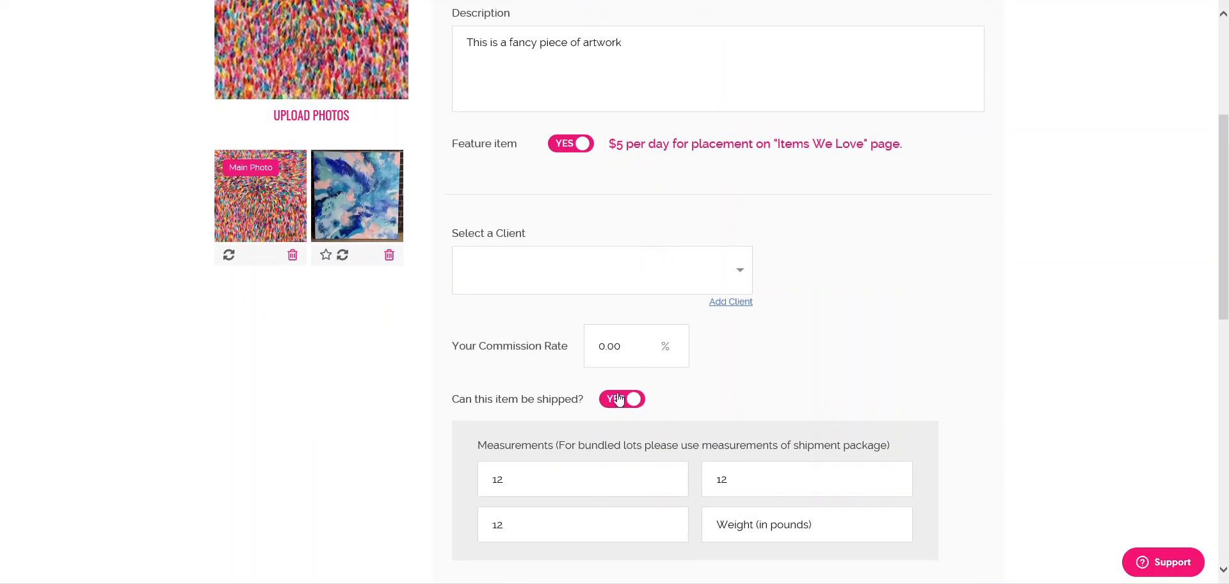
{"action": "scroll", "coordinate": [872, 345], "scroll_direction": "down", "scroll_amount": 4}
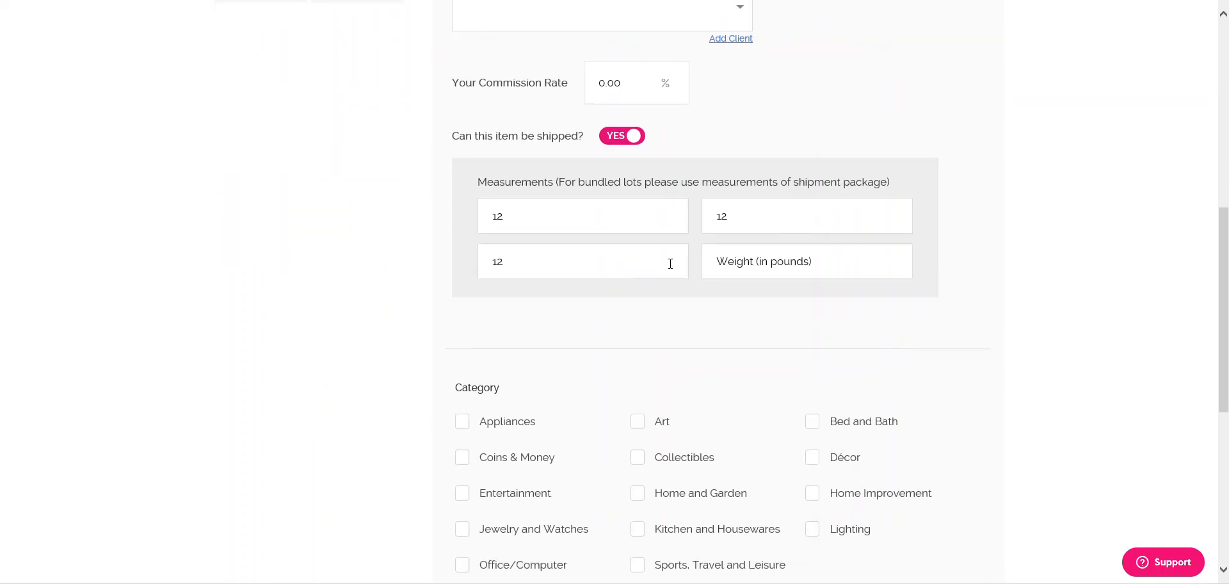
{"action": "scroll", "coordinate": [656, 254], "scroll_direction": "down", "scroll_amount": 3}
{"action": "left_click", "coordinate": [637, 247]}
- Save Fancy artwork, start a new item and upload th.jpg as its photo
{"action": "left_click", "coordinate": [848, 483]}
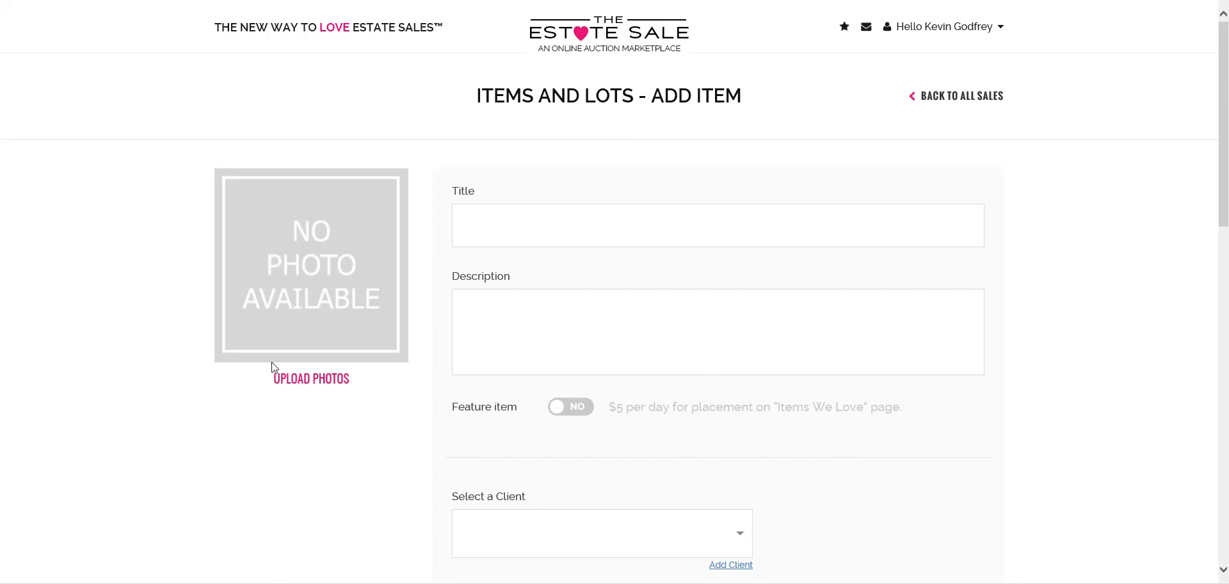
{"action": "left_click", "coordinate": [299, 378]}
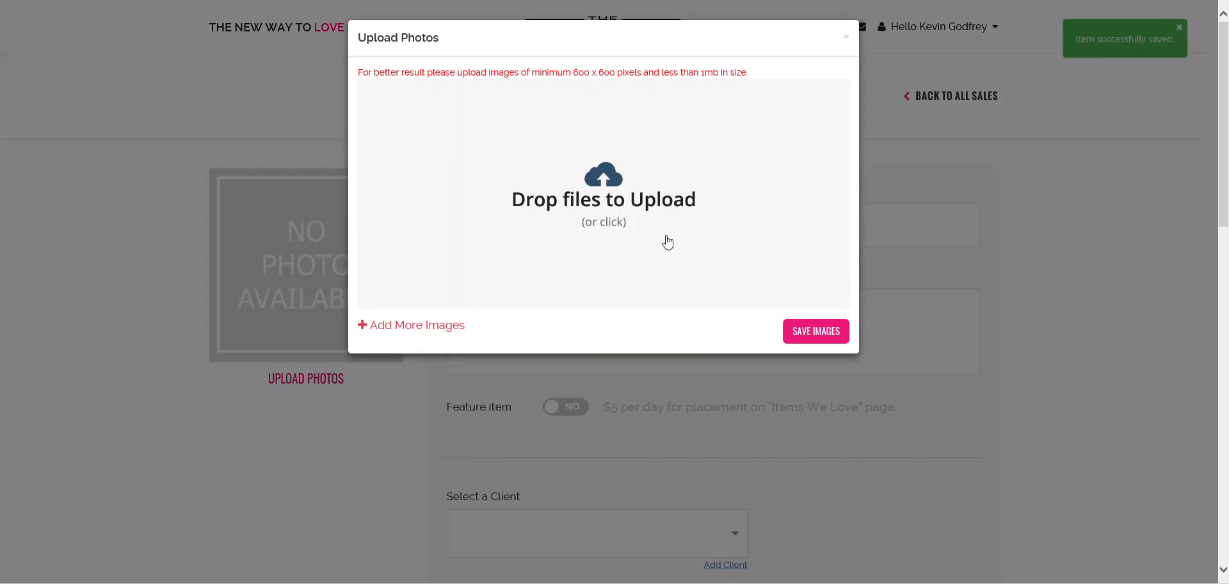
{"action": "left_click", "coordinate": [633, 224]}
{"action": "scroll", "coordinate": [371, 320], "scroll_direction": "down", "scroll_amount": 1}
{"action": "left_click", "coordinate": [280, 341]}
{"action": "left_click", "coordinate": [550, 432]}
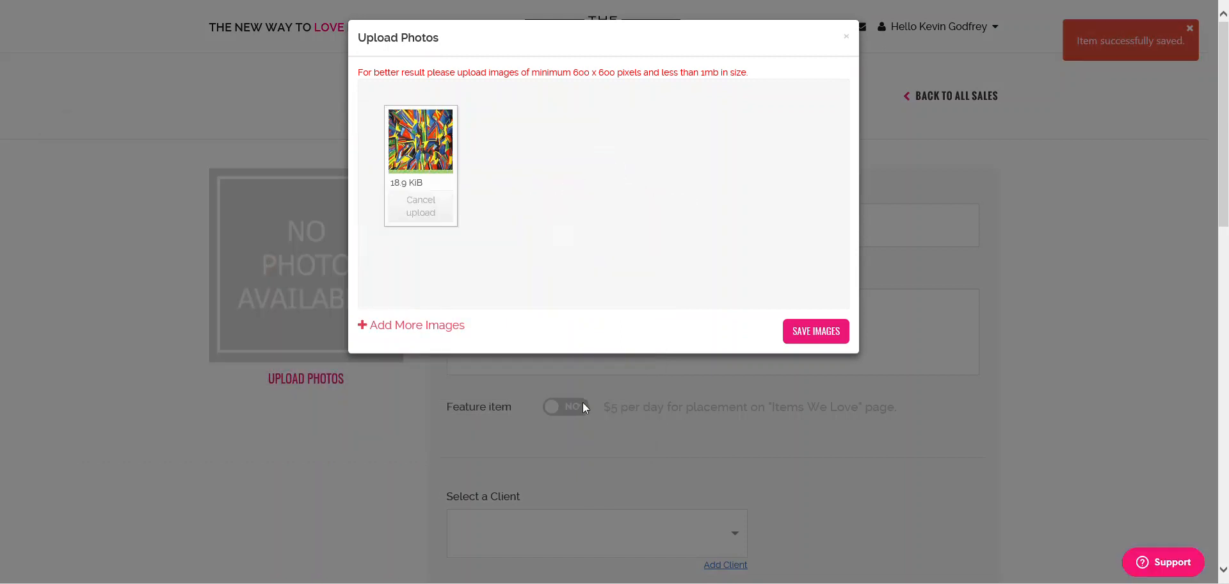
{"action": "left_click", "coordinate": [830, 330]}
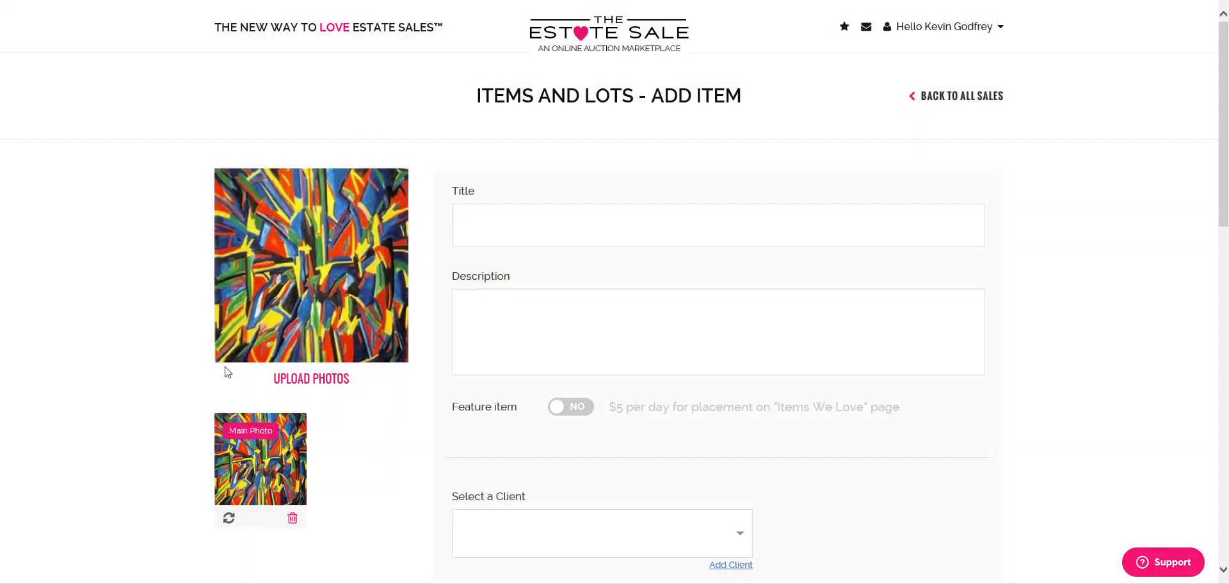
{"action": "left_click", "coordinate": [606, 236]}
- Title the new item 'art' and set its shipping to NO
{"action": "type", "text": "art"}
{"action": "key", "text": "Tab"}
{"action": "scroll", "coordinate": [851, 405], "scroll_direction": "down", "scroll_amount": 3}
{"action": "scroll", "coordinate": [681, 363], "scroll_direction": "down", "scroll_amount": 1}
{"action": "scroll", "coordinate": [682, 363], "scroll_direction": "down", "scroll_amount": 2}
{"action": "left_click", "coordinate": [631, 311]}
- Tick the Art category and finish, leaving two items listed
{"action": "scroll", "coordinate": [704, 342], "scroll_direction": "down", "scroll_amount": 2}
{"action": "left_click", "coordinate": [636, 349]}
{"action": "scroll", "coordinate": [785, 373], "scroll_direction": "down", "scroll_amount": 3}
{"action": "left_click", "coordinate": [981, 410]}
{"action": "scroll", "coordinate": [604, 288], "scroll_direction": "down", "scroll_amount": 7}
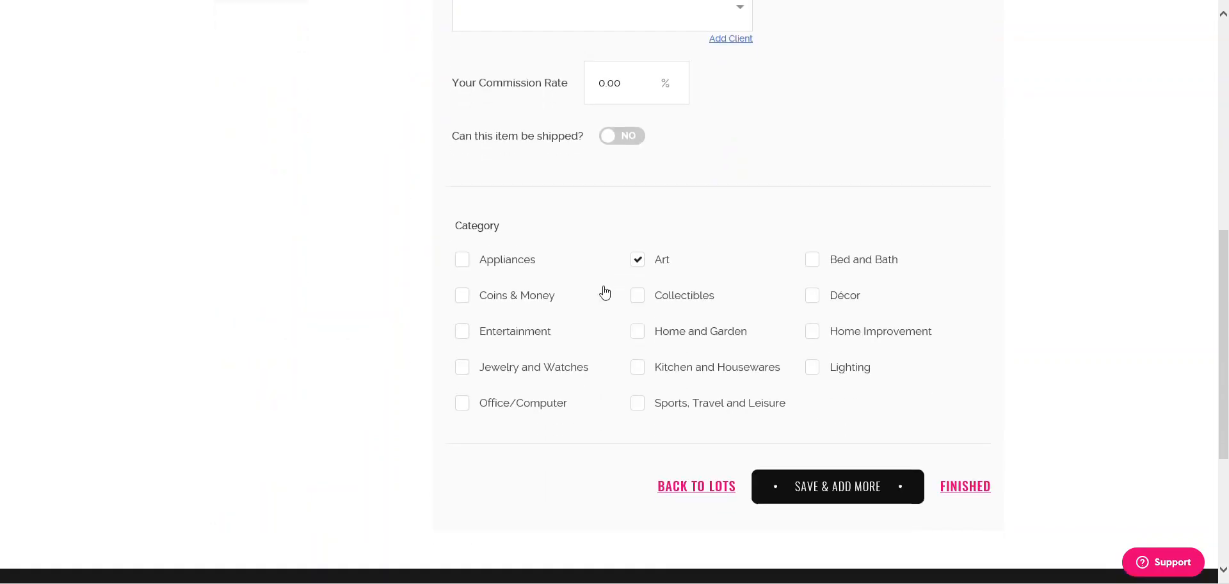
{"action": "scroll", "coordinate": [609, 286], "scroll_direction": "up", "scroll_amount": 7}
{"action": "scroll", "coordinate": [613, 290], "scroll_direction": "down", "scroll_amount": 7}
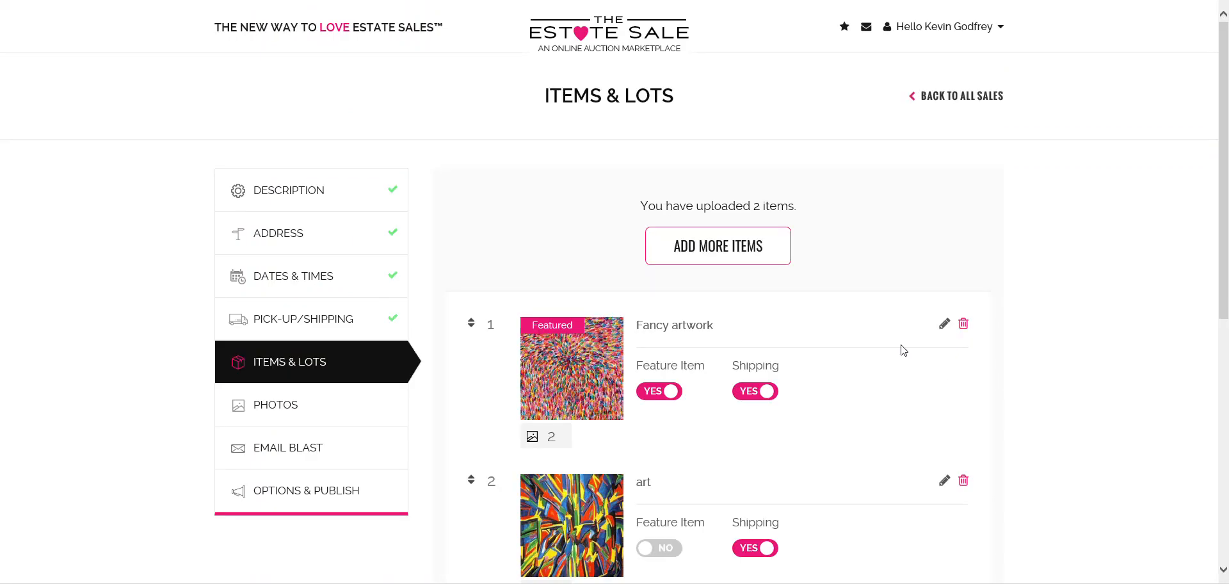
- Switch shipping off for the art item in the Items & Lots list
{"action": "triple_click", "coordinate": [659, 202]}
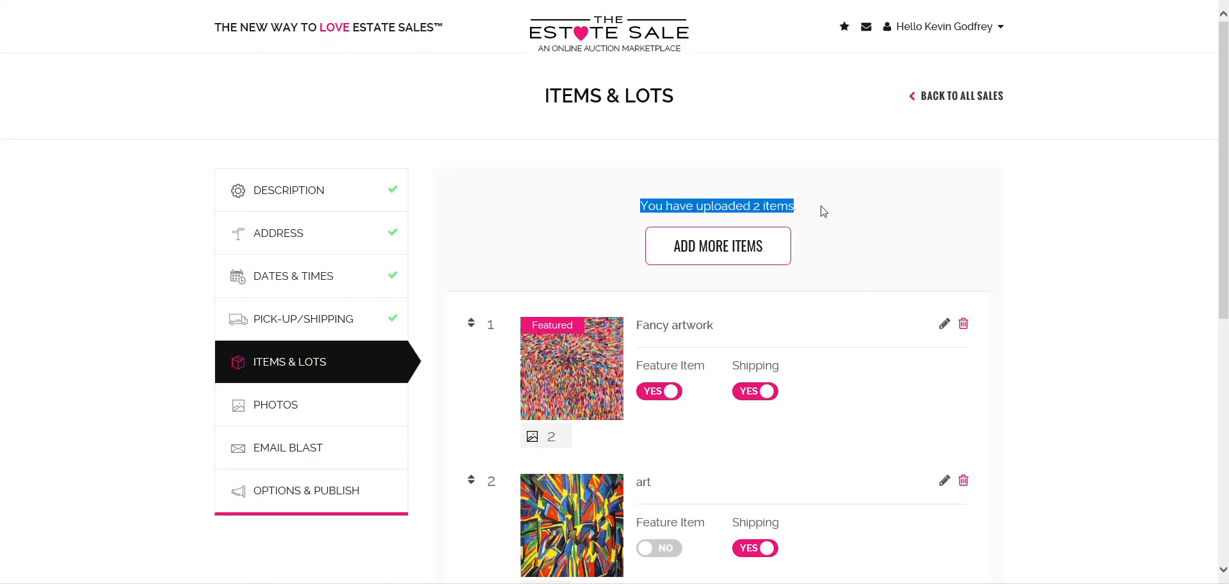
{"action": "left_click", "coordinate": [818, 209]}
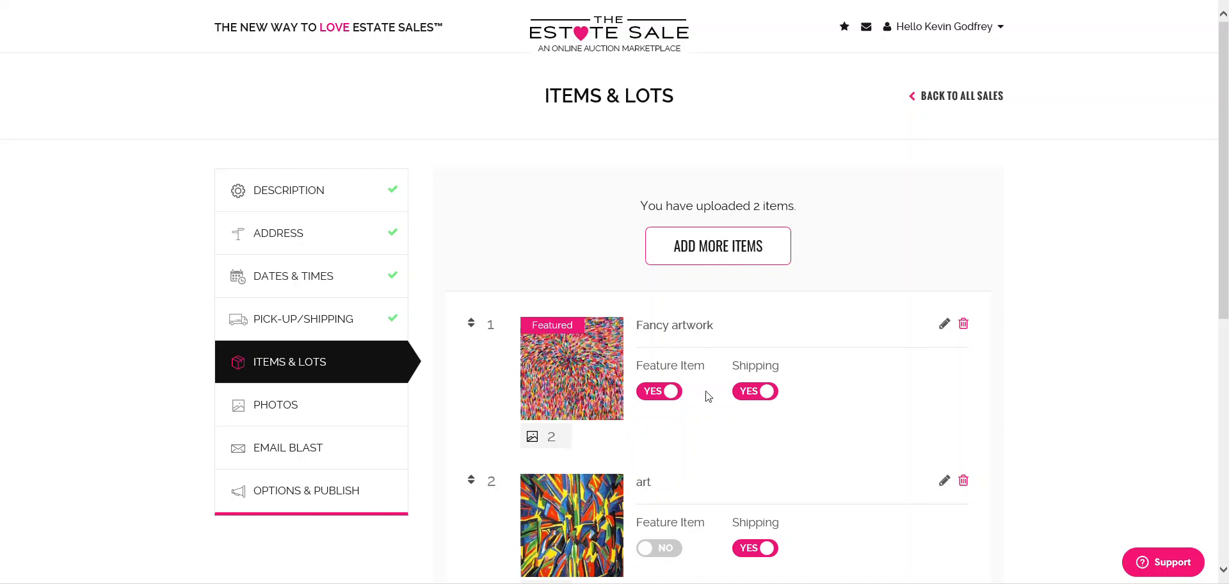
{"action": "scroll", "coordinate": [818, 378], "scroll_direction": "down", "scroll_amount": 1}
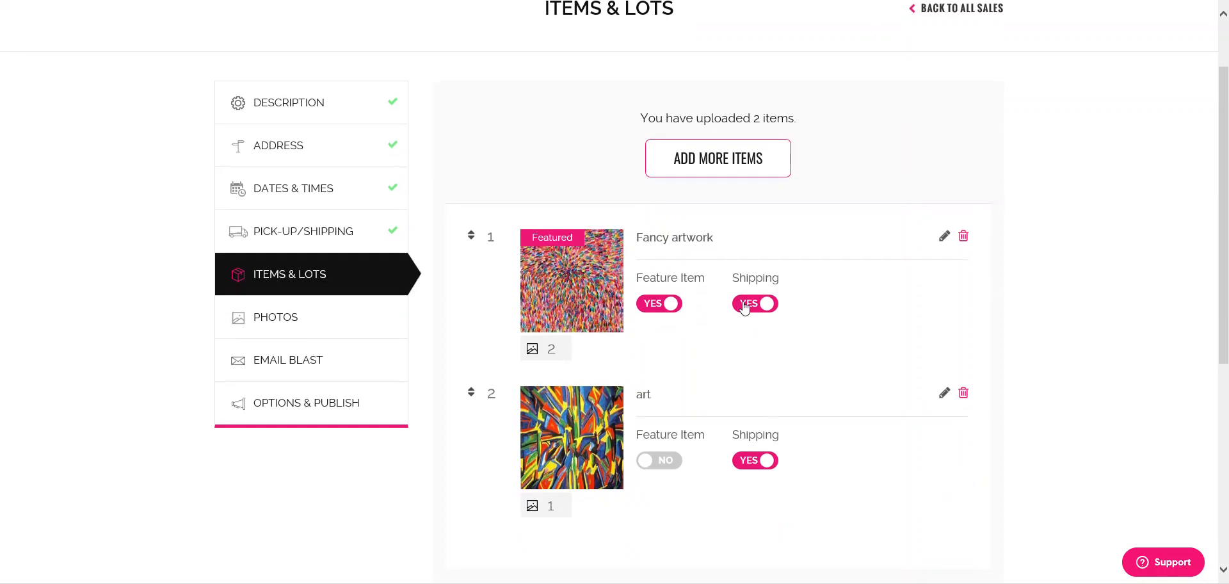
{"action": "left_click", "coordinate": [745, 466]}
{"action": "scroll", "coordinate": [1024, 429], "scroll_direction": "down", "scroll_amount": 3}
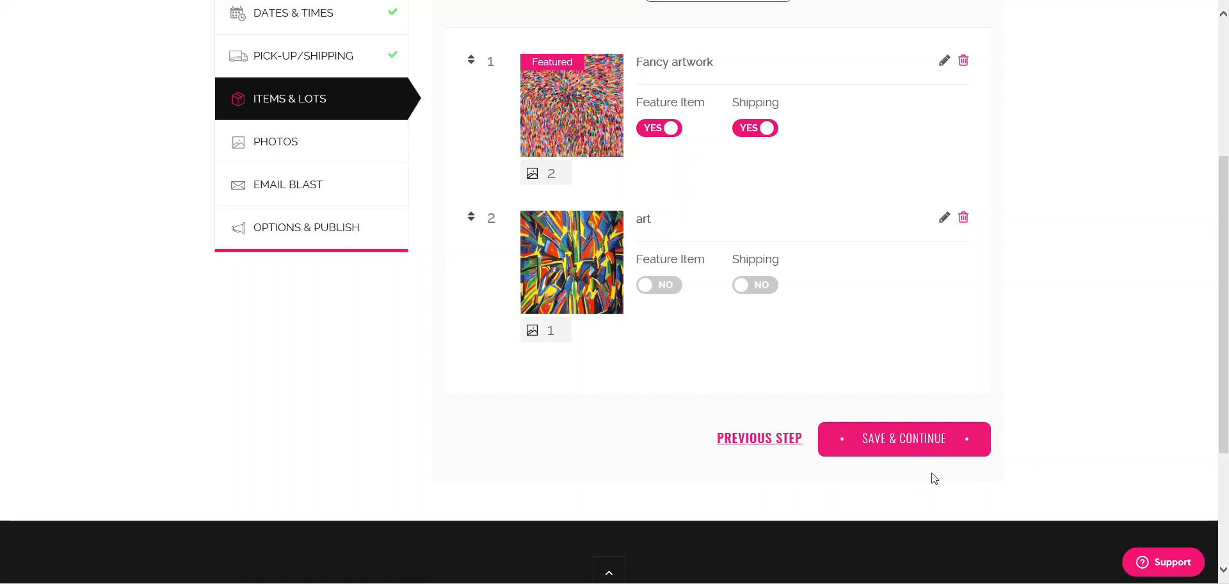
- Scroll through the Photos step to reach the three painting thumbnails
{"action": "scroll", "coordinate": [1004, 403], "scroll_direction": "down", "scroll_amount": 1}
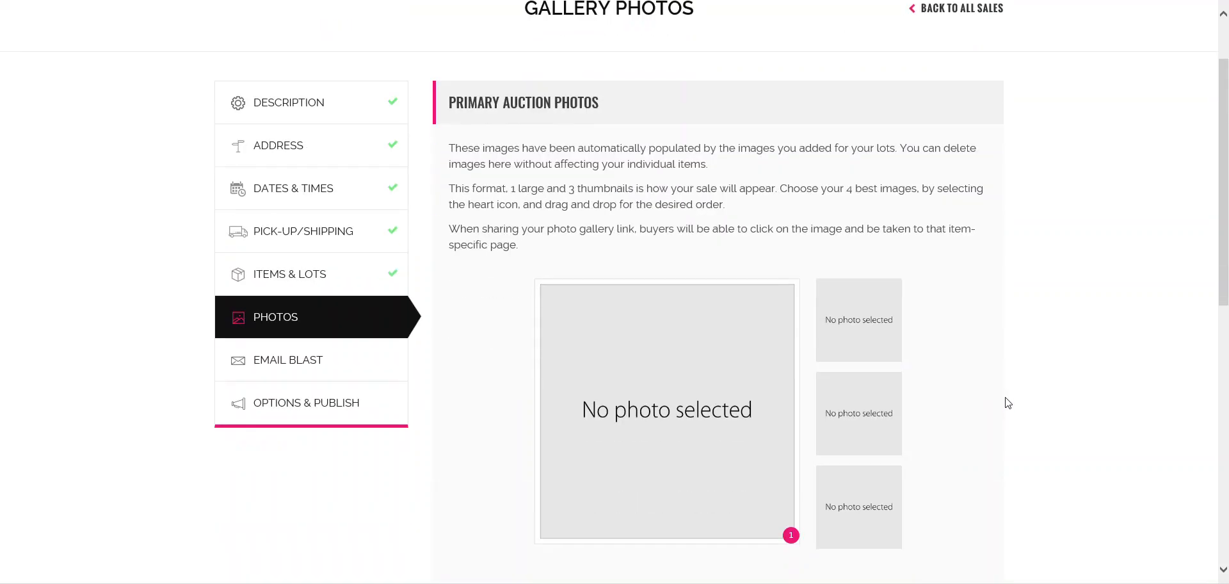
{"action": "scroll", "coordinate": [1011, 393], "scroll_direction": "down", "scroll_amount": 2}
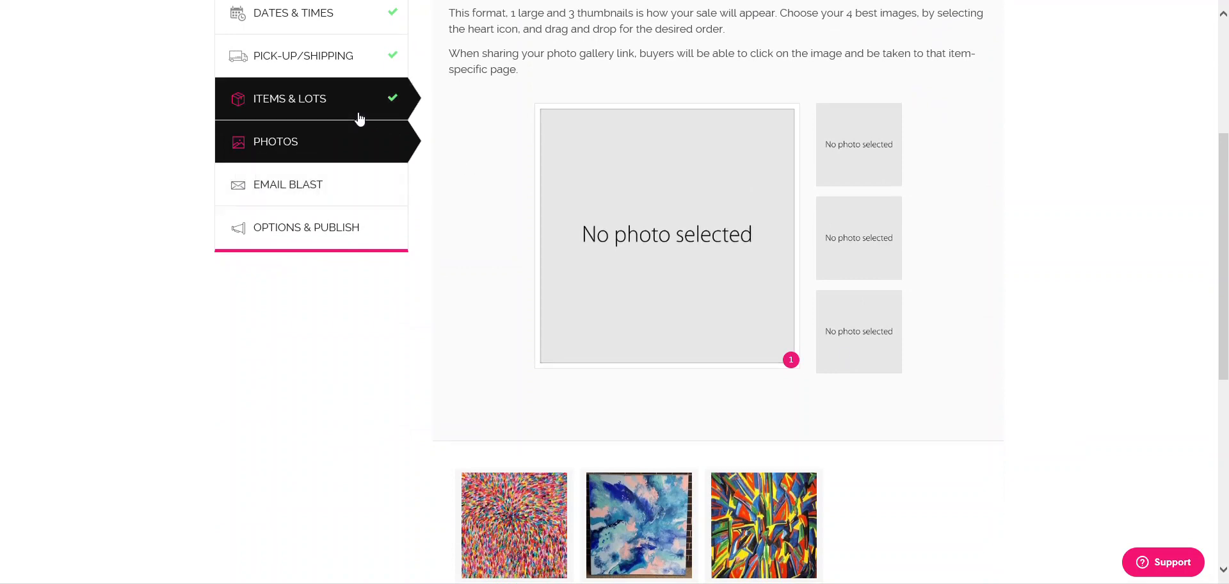
{"action": "scroll", "coordinate": [717, 512], "scroll_direction": "down", "scroll_amount": 2}
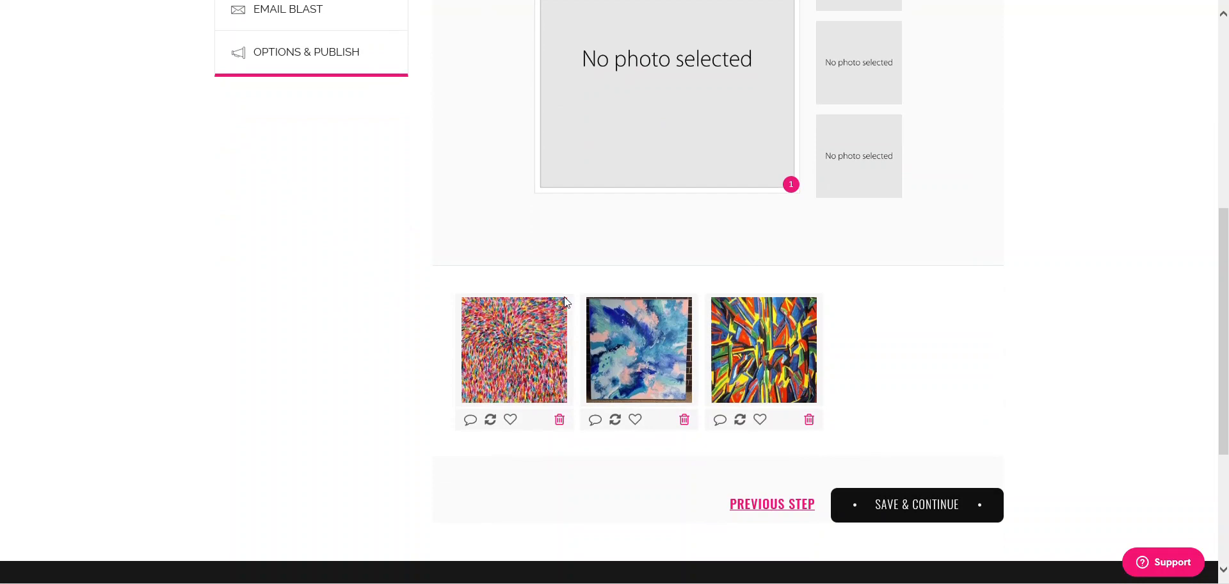
{"action": "scroll", "coordinate": [689, 158], "scroll_direction": "up", "scroll_amount": 2}
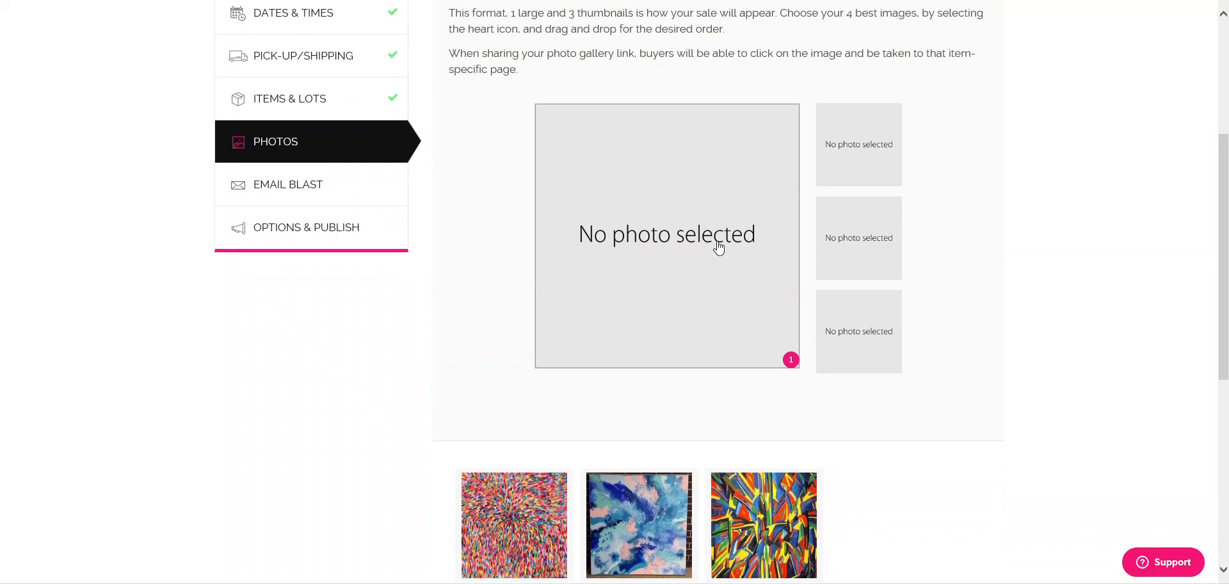
{"action": "scroll", "coordinate": [736, 253], "scroll_direction": "down", "scroll_amount": 3}
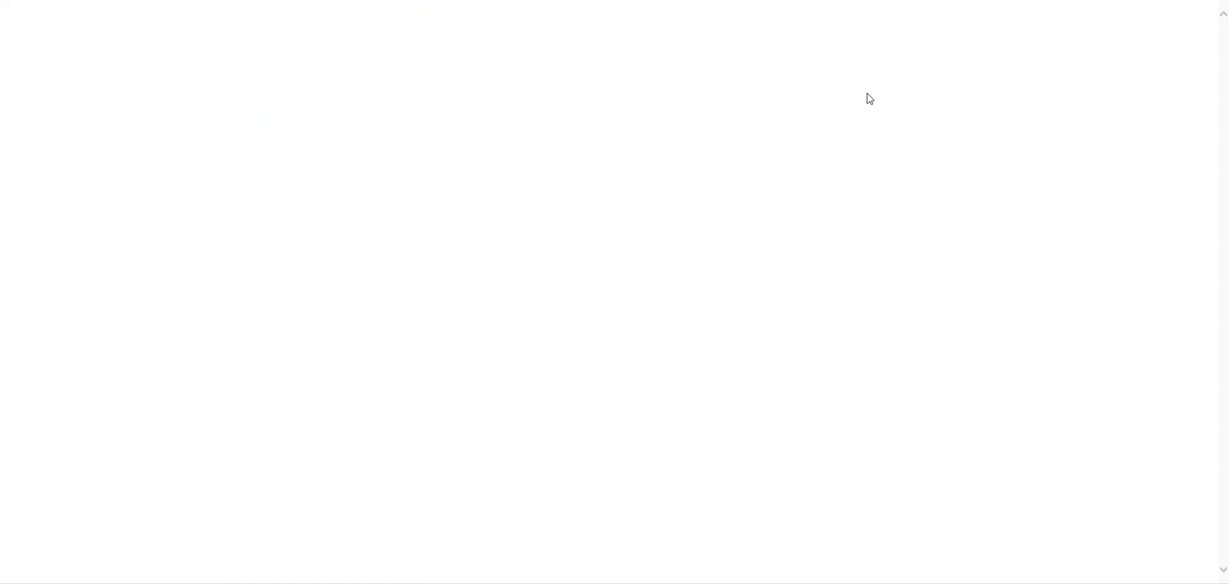
{"action": "scroll", "coordinate": [848, 211], "scroll_direction": "down", "scroll_amount": 5}
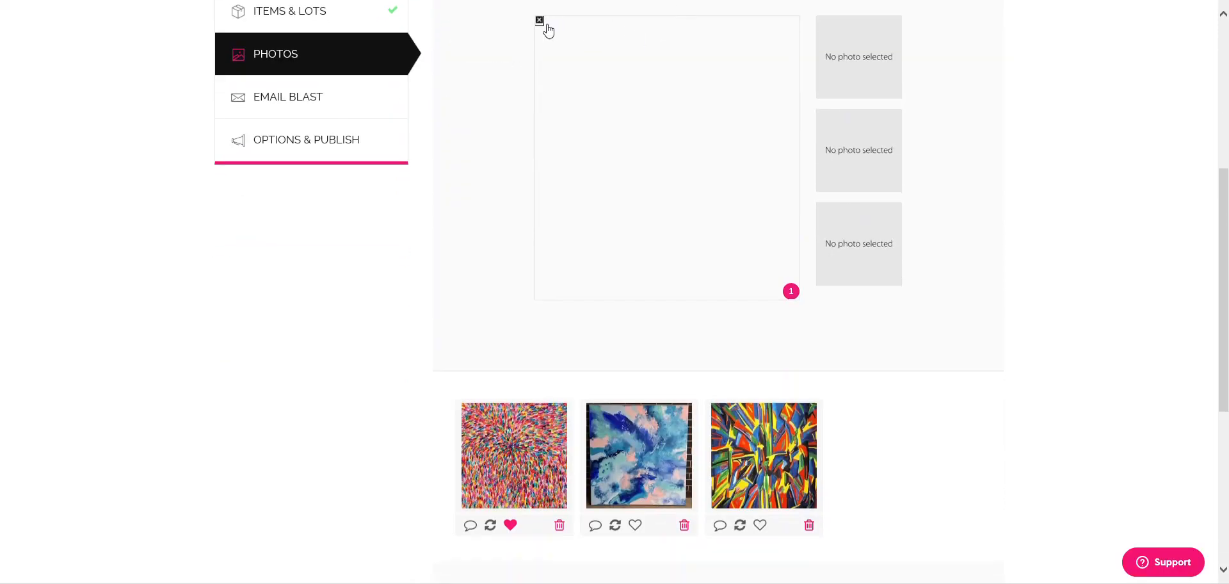
{"action": "scroll", "coordinate": [624, 208], "scroll_direction": "down", "scroll_amount": 2}
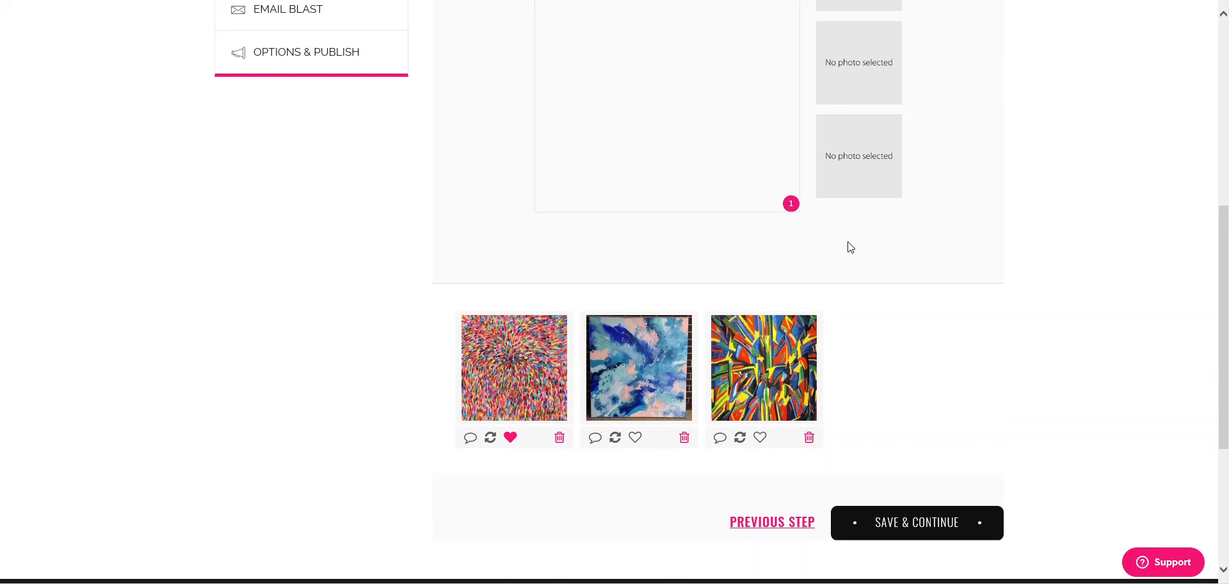
{"action": "scroll", "coordinate": [842, 263], "scroll_direction": "up", "scroll_amount": 4}
{"action": "scroll", "coordinate": [826, 274], "scroll_direction": "down", "scroll_amount": 2}
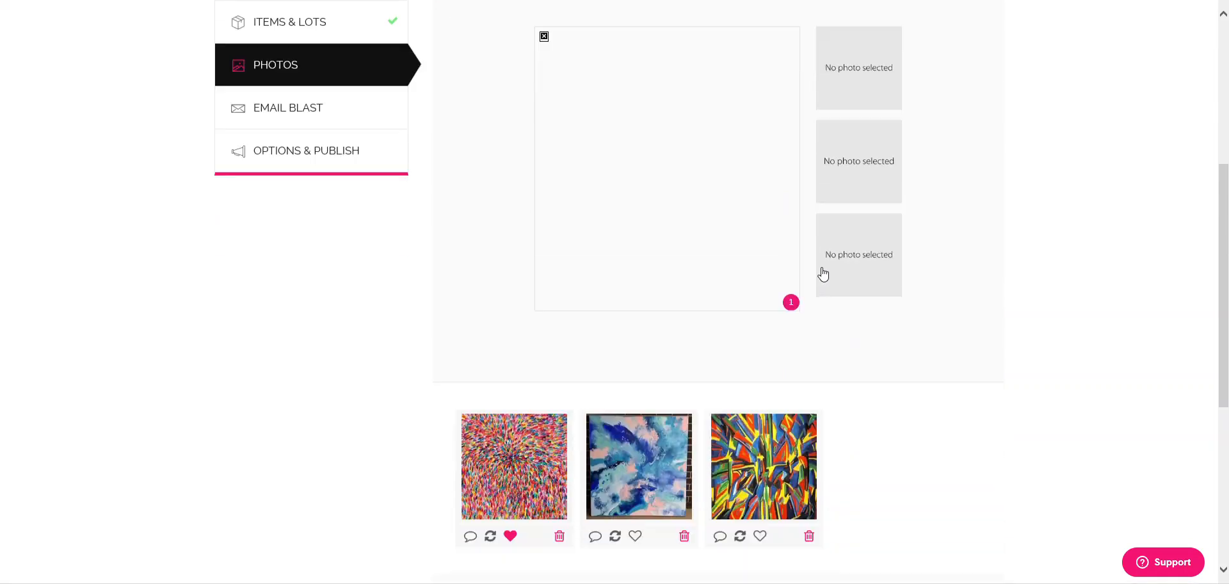
- Heart the colourful and blue paintings as cover photos, keeping the colourful one first
{"action": "left_click", "coordinate": [633, 526]}
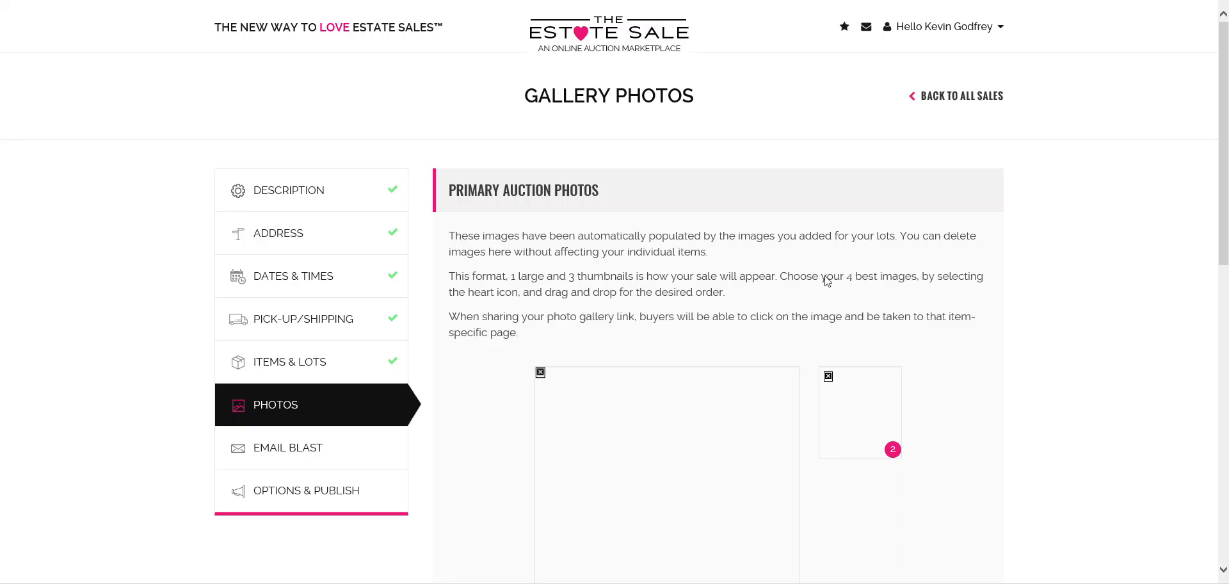
{"action": "scroll", "coordinate": [832, 275], "scroll_direction": "down", "scroll_amount": 3}
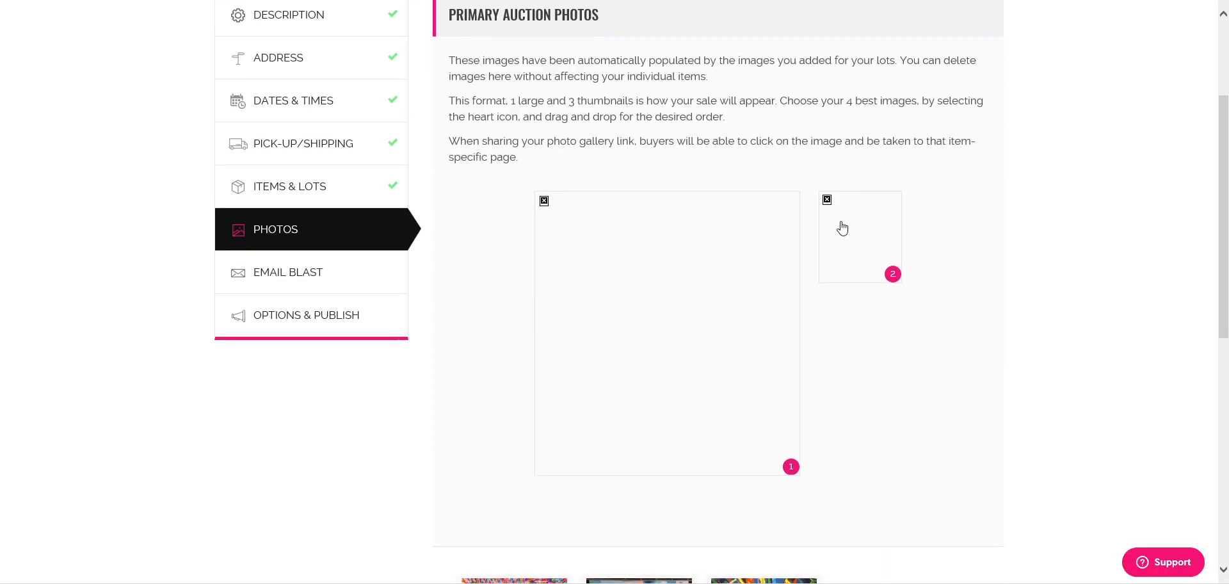
{"action": "scroll", "coordinate": [823, 228], "scroll_direction": "down", "scroll_amount": 4}
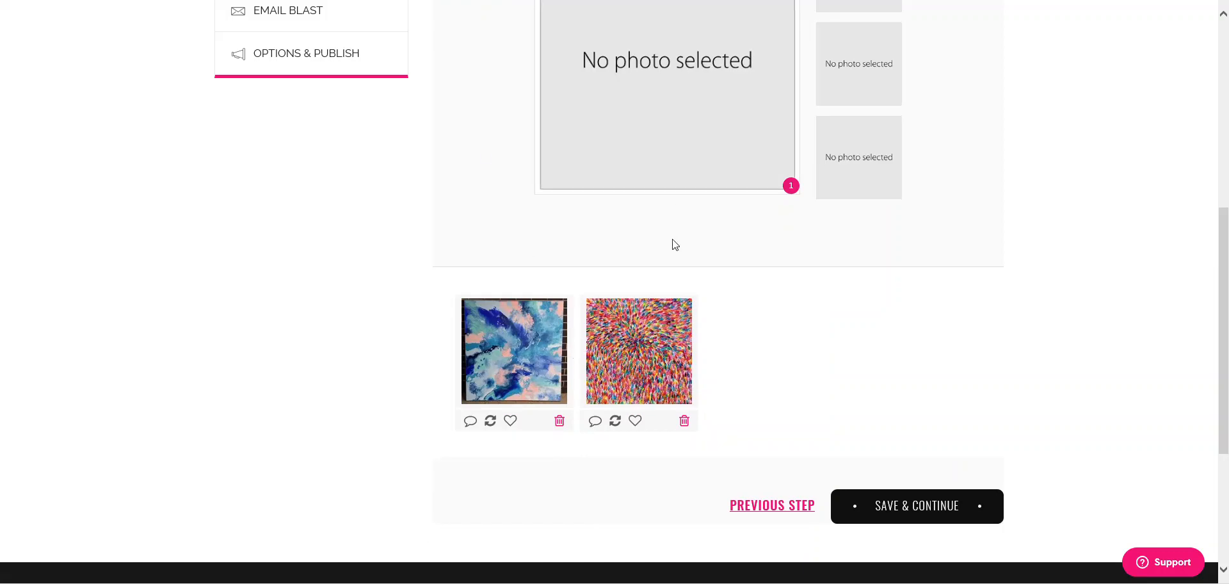
{"action": "scroll", "coordinate": [792, 319], "scroll_direction": "up", "scroll_amount": 1}
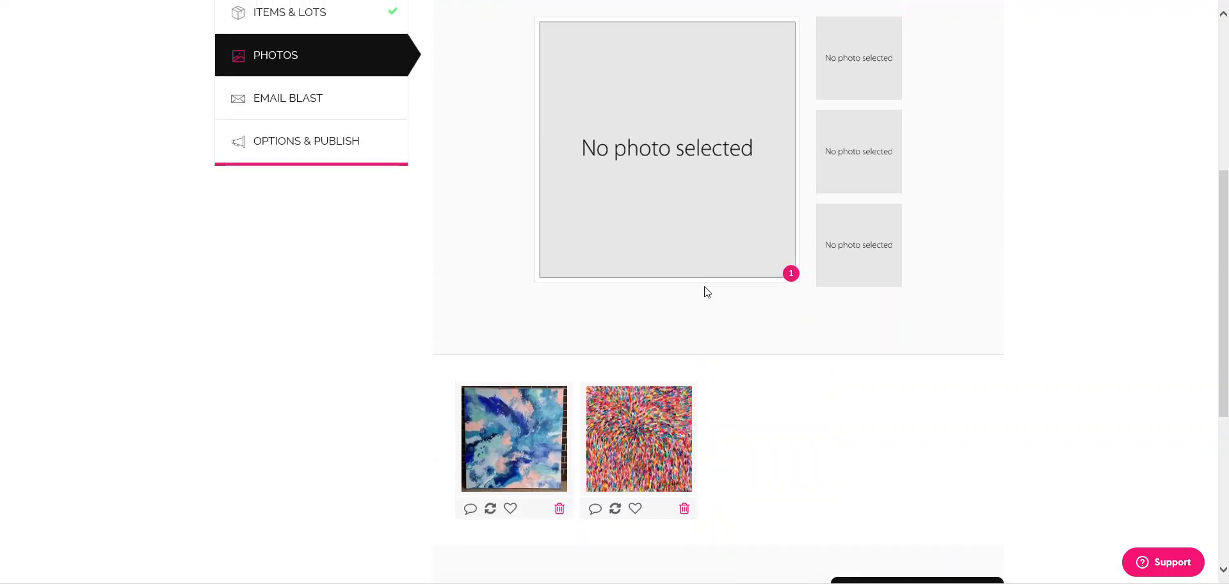
{"action": "left_click", "coordinate": [635, 509]}
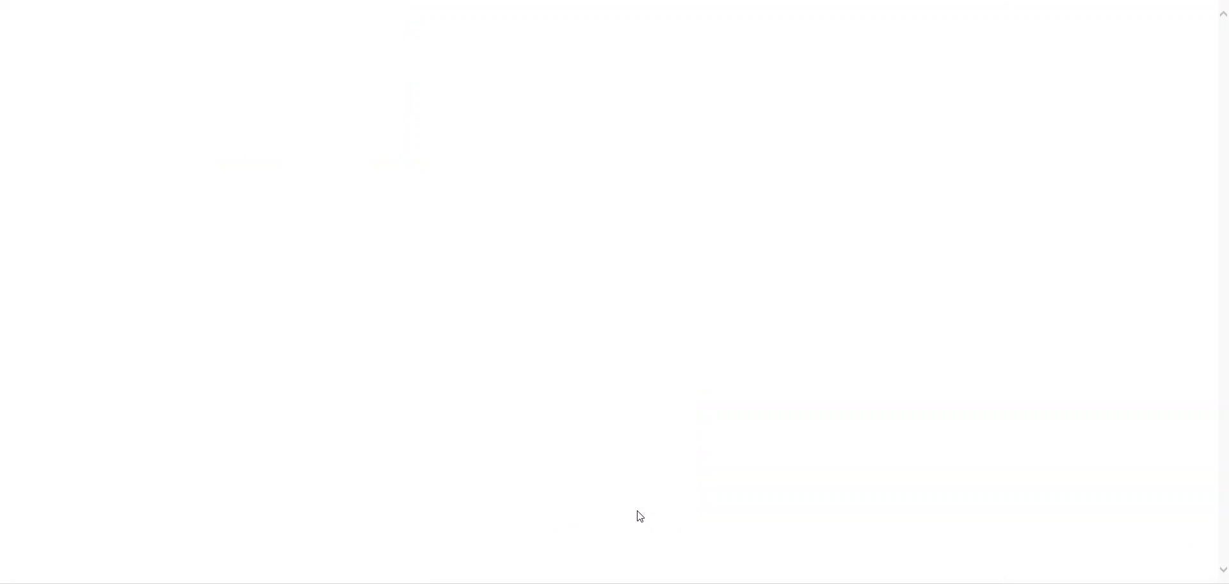
{"action": "scroll", "coordinate": [989, 322], "scroll_direction": "down", "scroll_amount": 5}
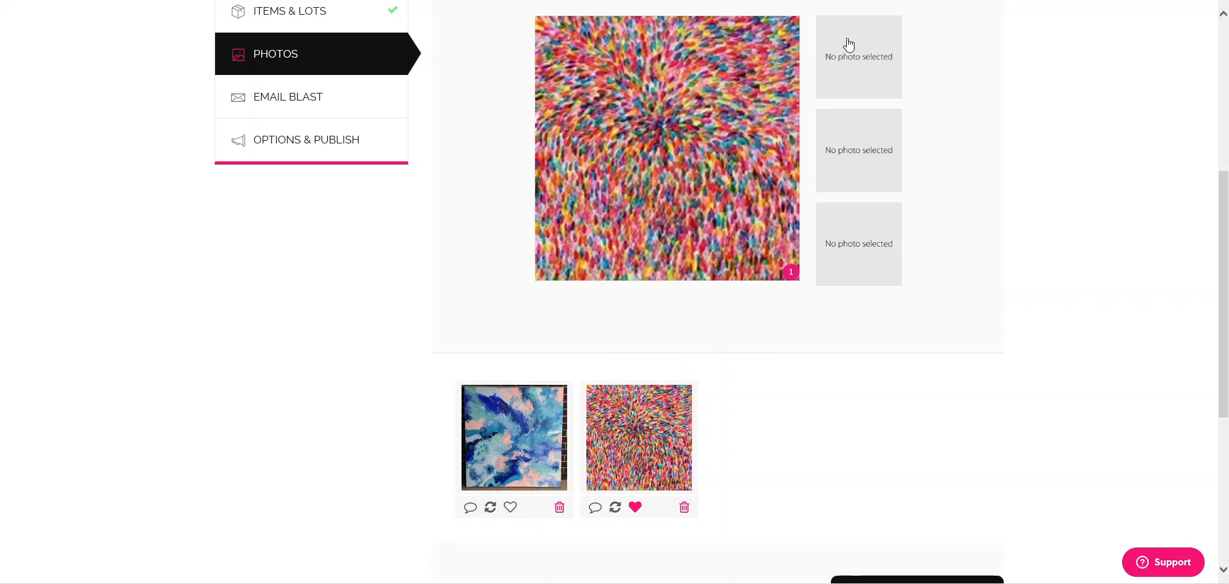
{"action": "left_click", "coordinate": [512, 508]}
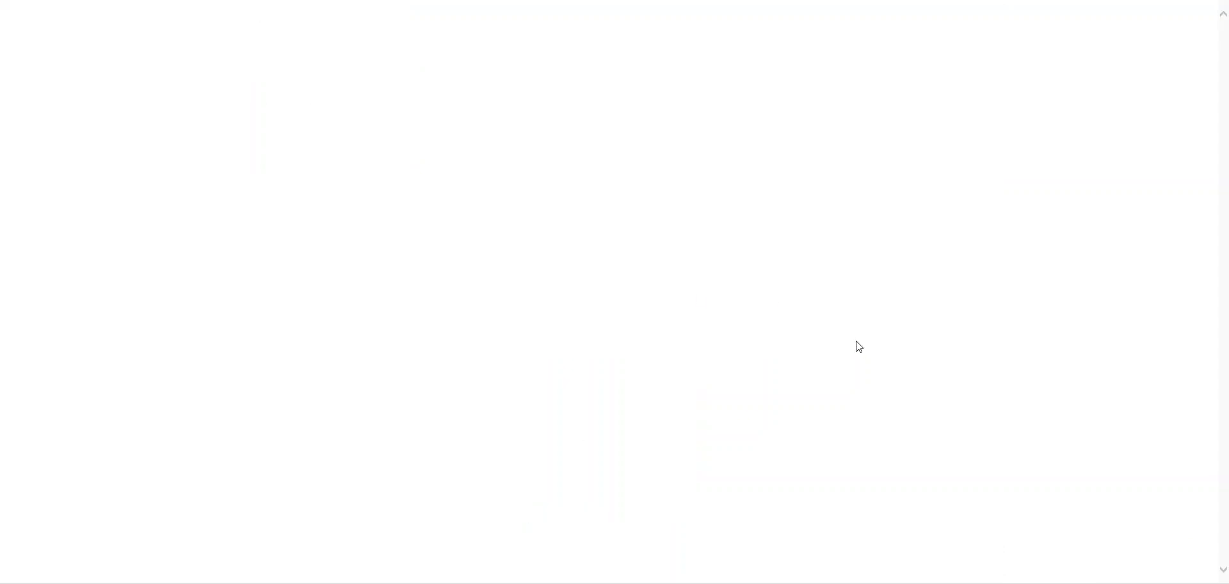
{"action": "scroll", "coordinate": [868, 332], "scroll_direction": "down", "scroll_amount": 7}
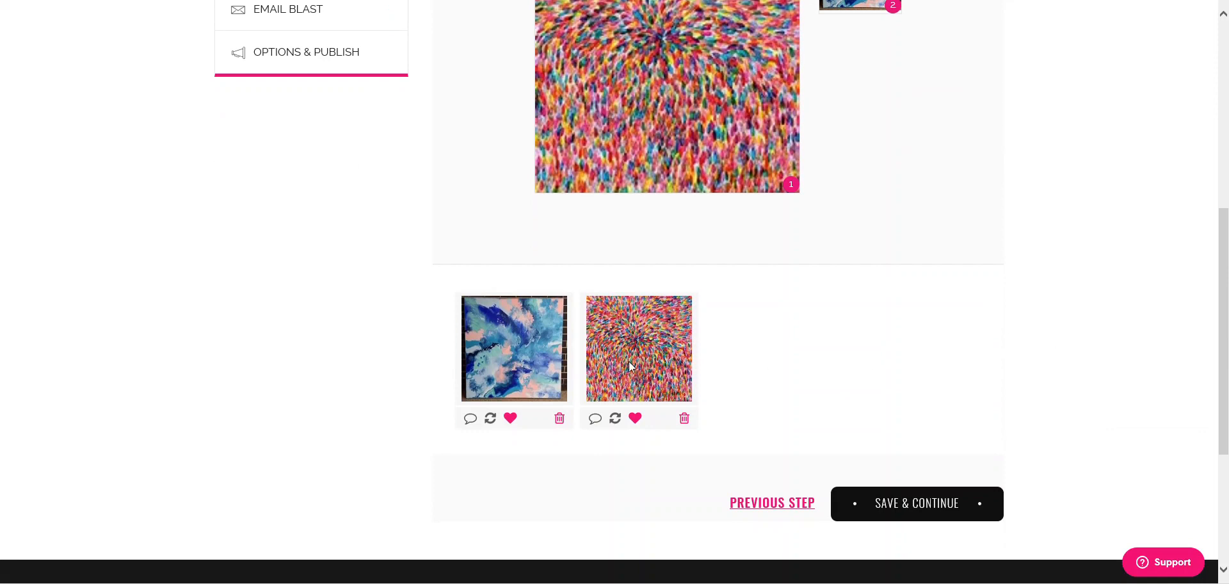
{"action": "scroll", "coordinate": [880, 476], "scroll_direction": "up", "scroll_amount": 3}
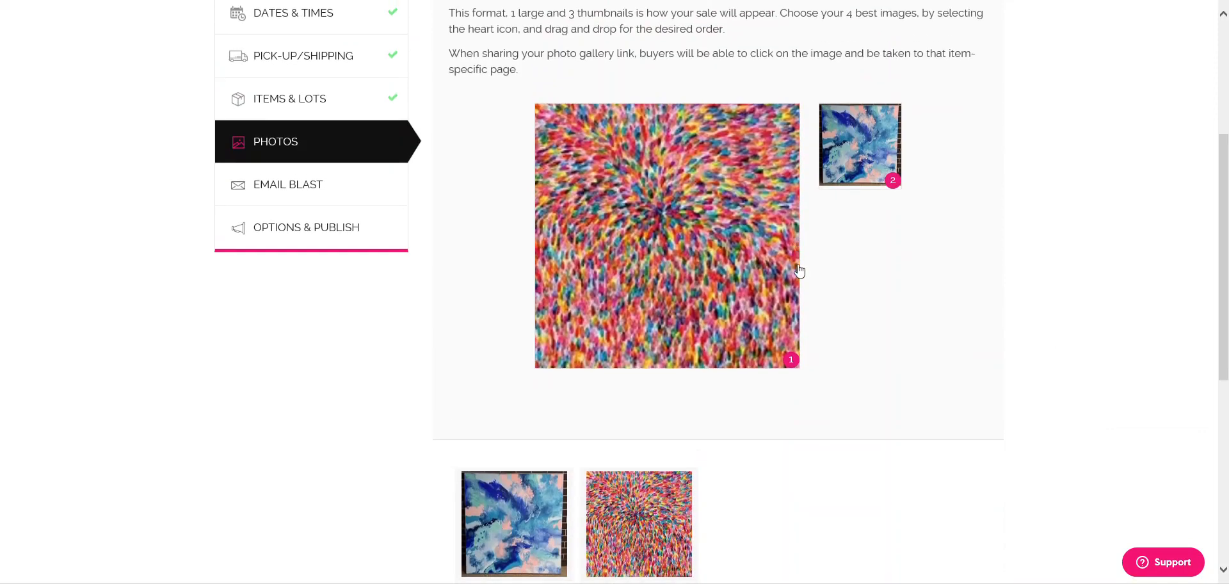
{"action": "mouse_move", "coordinate": [747, 254]}
{"action": "left_mouse_down"}
{"action": "mouse_move", "coordinate": [899, 172]}
{"action": "mouse_move", "coordinate": [912, 183]}
{"action": "mouse_move", "coordinate": [636, 227]}
{"action": "mouse_move", "coordinate": [721, 277]}
{"action": "left_mouse_up"}
- Save the Photos step and continue to Email Blast
{"action": "scroll", "coordinate": [988, 252], "scroll_direction": "down", "scroll_amount": 2}
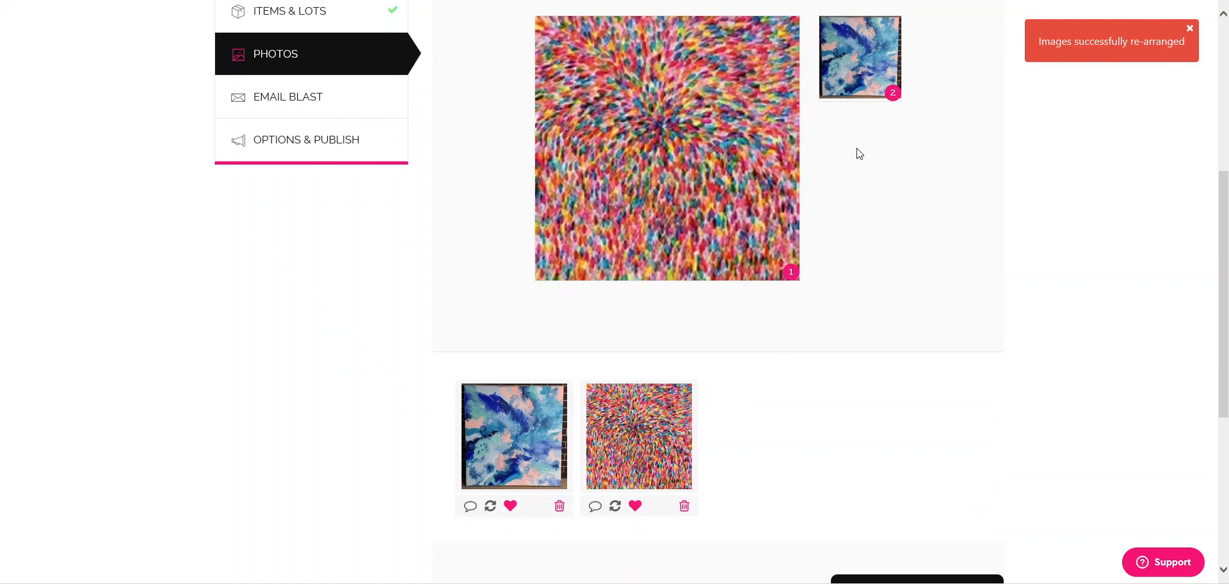
{"action": "scroll", "coordinate": [1078, 299], "scroll_direction": "down", "scroll_amount": 5}
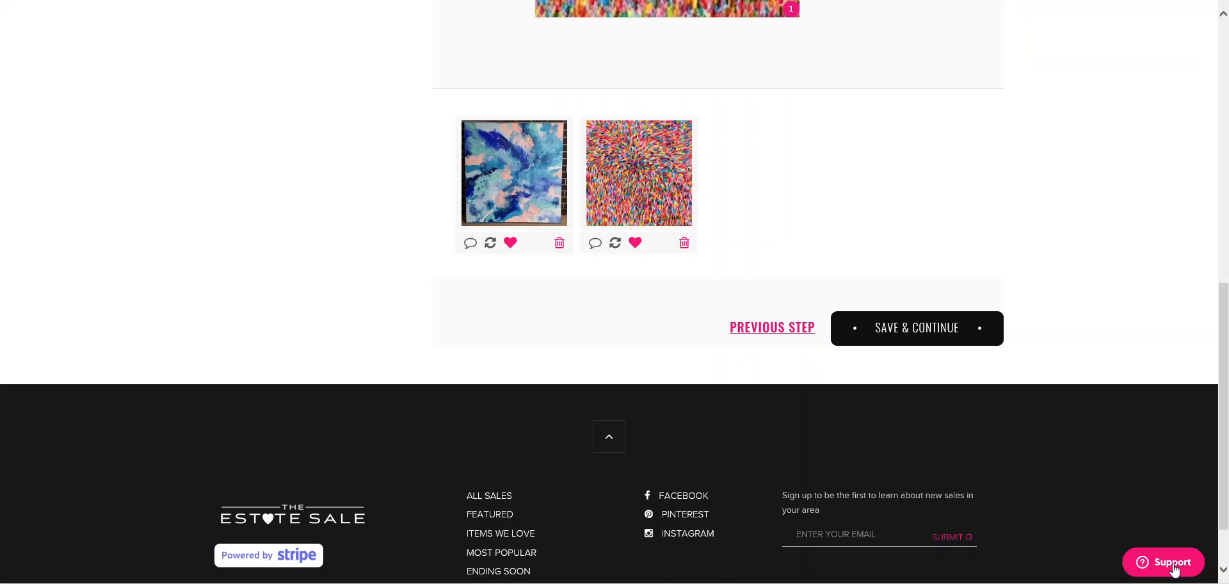
{"action": "left_click", "coordinate": [1174, 568]}
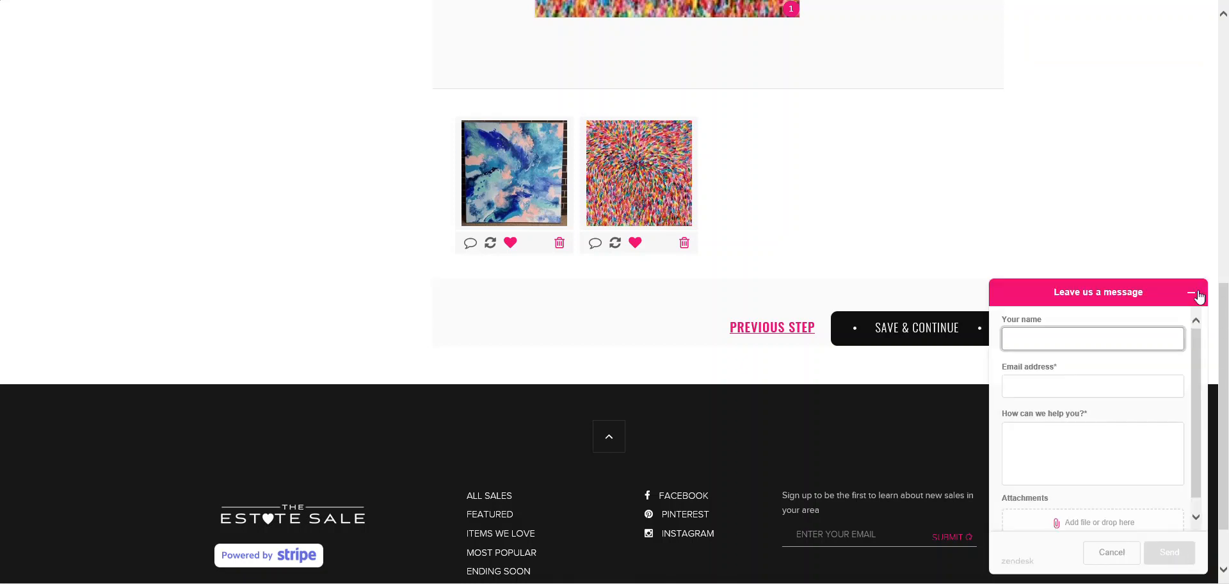
{"action": "left_click", "coordinate": [1198, 293]}
{"action": "scroll", "coordinate": [1007, 323], "scroll_direction": "up", "scroll_amount": 5}
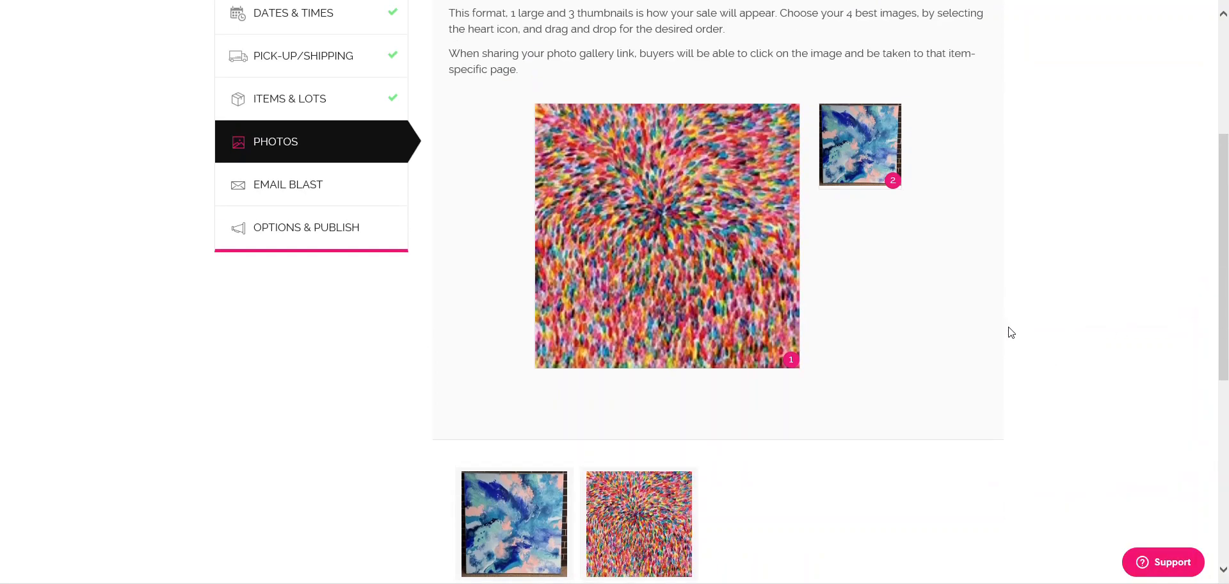
{"action": "scroll", "coordinate": [1007, 331], "scroll_direction": "down", "scroll_amount": 4}
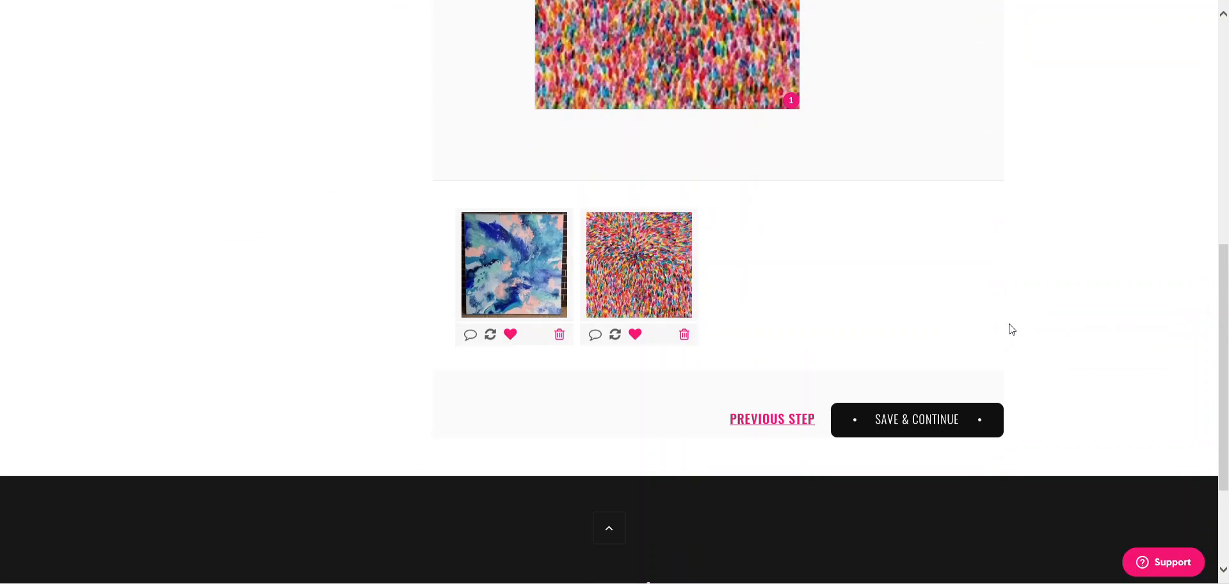
{"action": "left_click", "coordinate": [906, 425]}
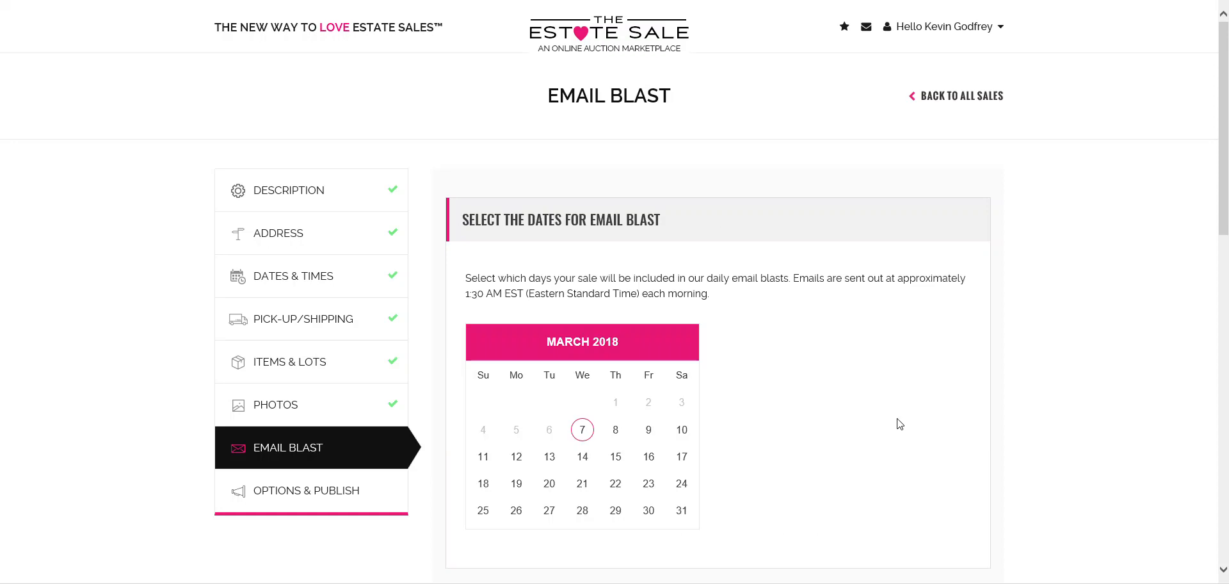
- Add March 8 and March 9 to the email blast and continue to Options & Publish
{"action": "scroll", "coordinate": [854, 323], "scroll_direction": "down", "scroll_amount": 2}
{"action": "scroll", "coordinate": [856, 319], "scroll_direction": "down", "scroll_amount": 1}
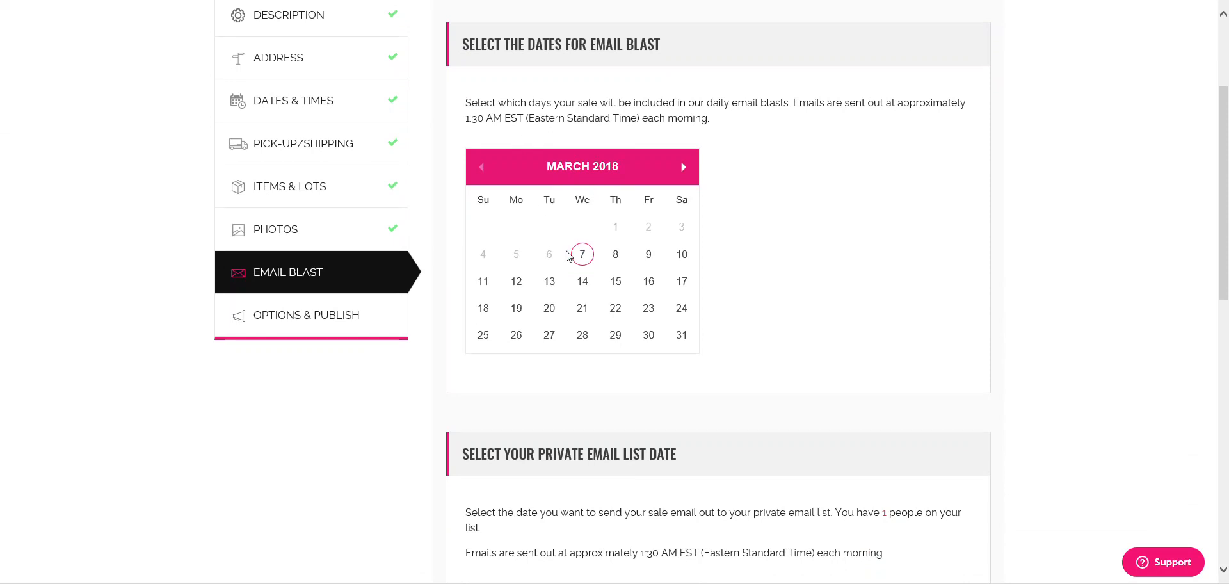
{"action": "left_click_drag", "start_coordinate": [472, 119], "coordinate": [526, 119]}
{"action": "left_click", "coordinate": [601, 226]}
{"action": "left_click", "coordinate": [615, 259]}
{"action": "left_click", "coordinate": [649, 261]}
{"action": "scroll", "coordinate": [723, 271], "scroll_direction": "down", "scroll_amount": 3}
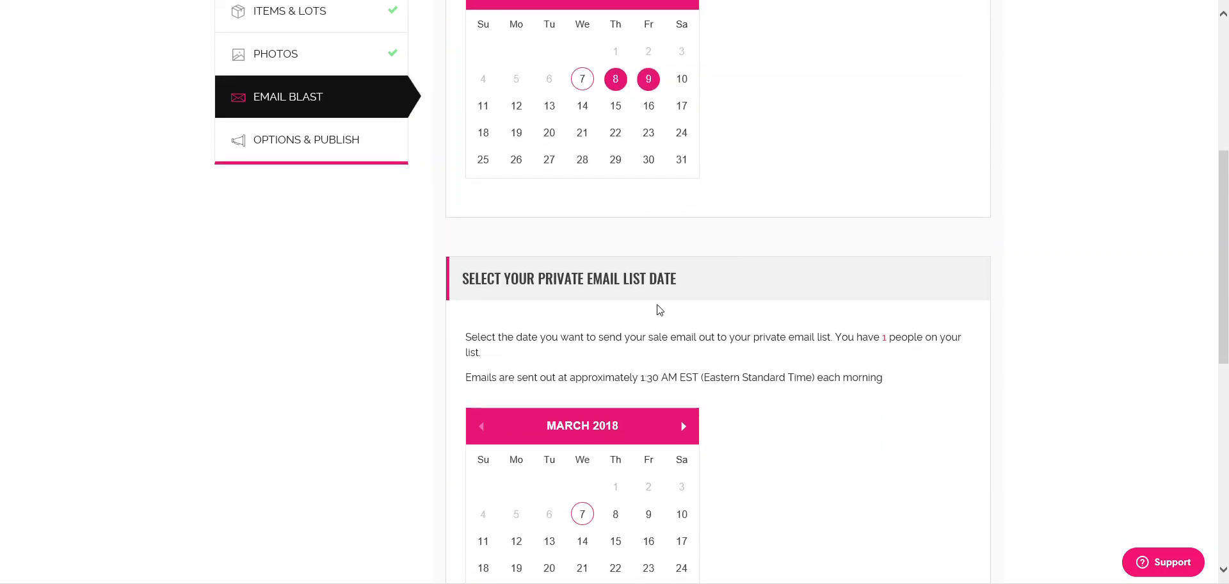
{"action": "scroll", "coordinate": [611, 300], "scroll_direction": "down", "scroll_amount": 3}
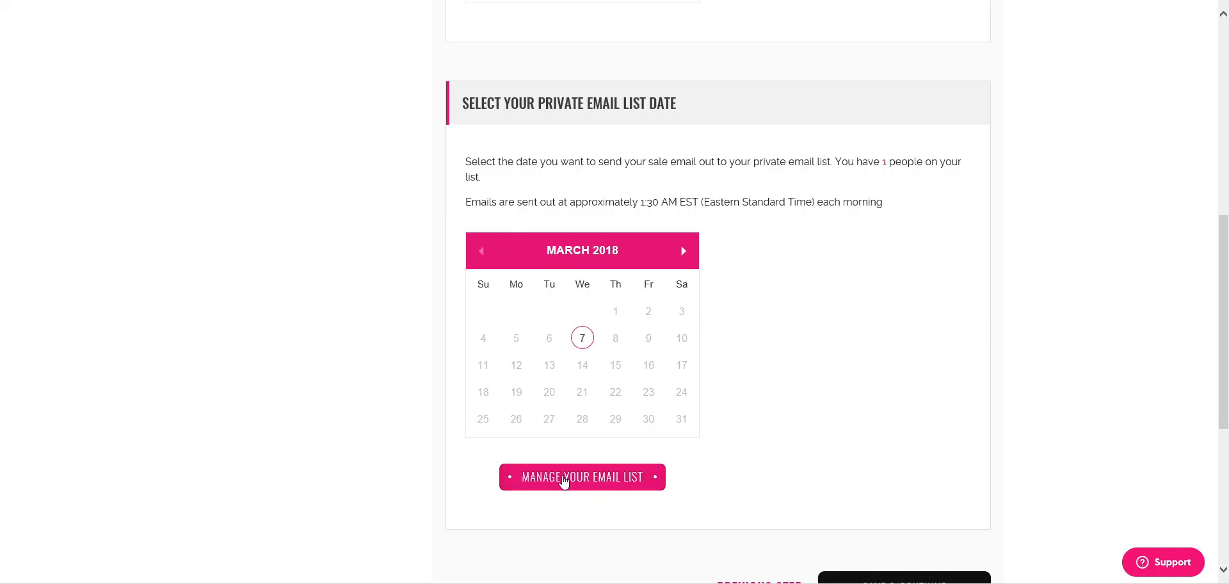
{"action": "left_click_drag", "start_coordinate": [508, 455], "coordinate": [694, 478]}
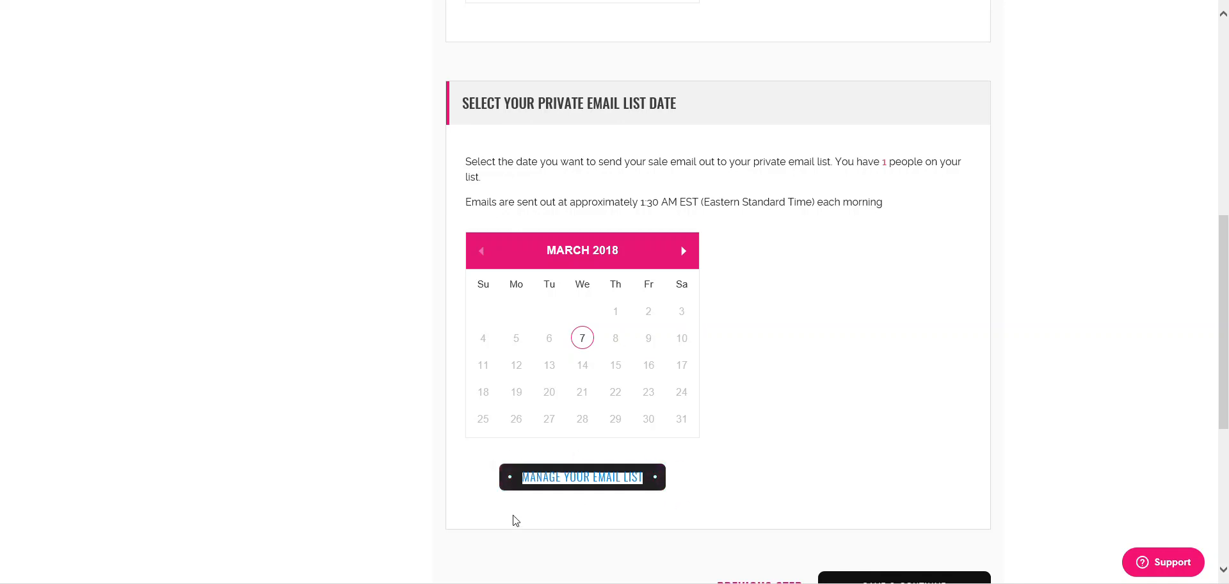
{"action": "left_click", "coordinate": [727, 487]}
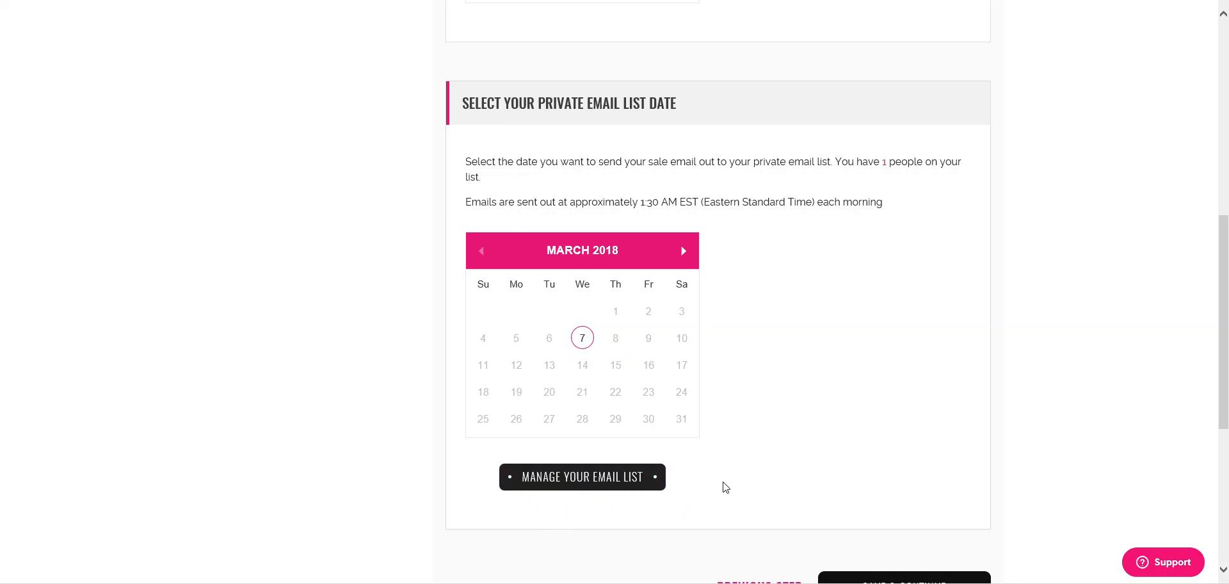
{"action": "scroll", "coordinate": [723, 487], "scroll_direction": "down", "scroll_amount": 4}
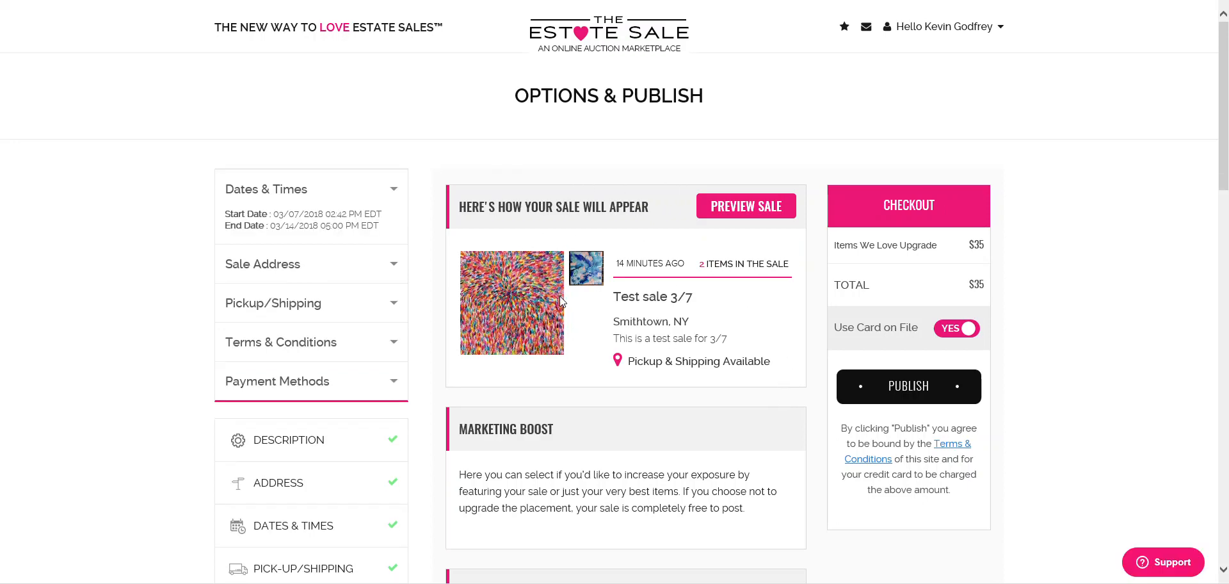
- Review the sale preview card's creation time, title, location and description lines
{"action": "mouse_move", "coordinate": [638, 267]}
{"action": "left_mouse_down"}
{"action": "mouse_move", "coordinate": [714, 269]}
{"action": "mouse_move", "coordinate": [618, 263]}
{"action": "left_mouse_up"}
{"action": "left_click", "coordinate": [617, 263]}
{"action": "left_click_drag", "start_coordinate": [701, 271], "coordinate": [758, 268]}
{"action": "left_click_drag", "start_coordinate": [616, 298], "coordinate": [677, 298]}
{"action": "left_click_drag", "start_coordinate": [614, 322], "coordinate": [721, 350]}
{"action": "left_click_drag", "start_coordinate": [628, 362], "coordinate": [768, 364]}
{"action": "left_click", "coordinate": [763, 337]}
{"action": "scroll", "coordinate": [764, 336], "scroll_direction": "down", "scroll_amount": 3}
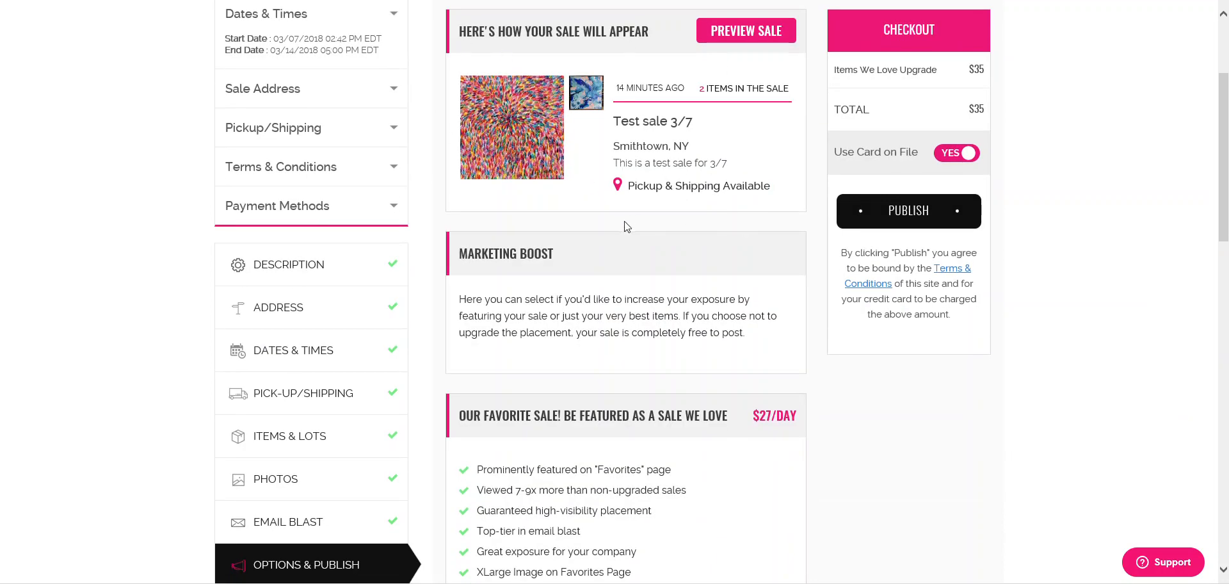
{"action": "scroll", "coordinate": [321, 177], "scroll_direction": "up", "scroll_amount": 3}
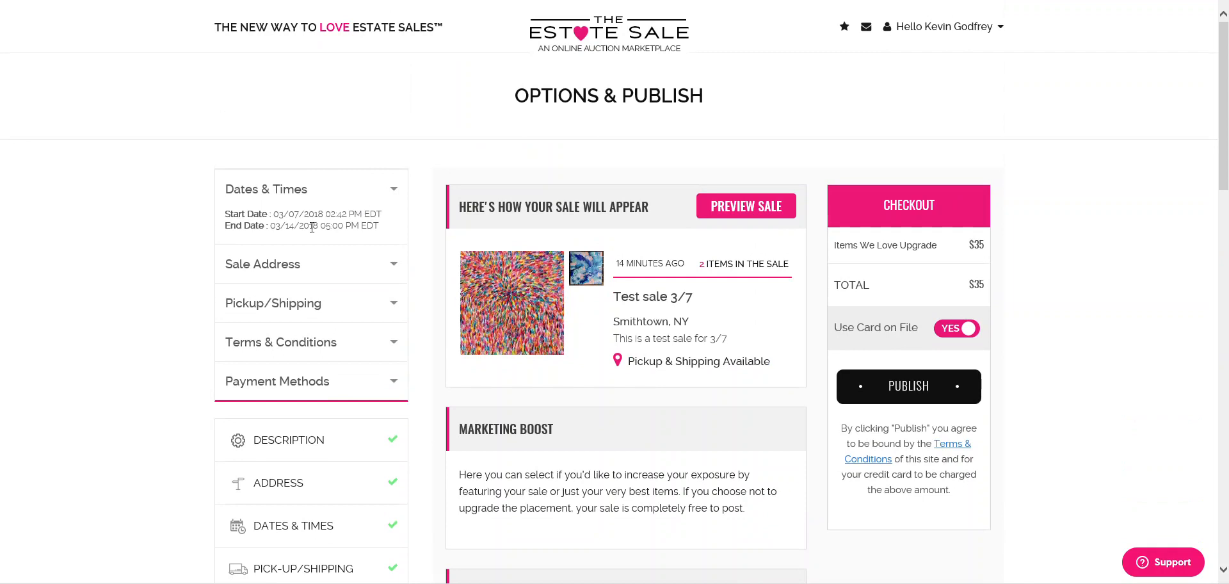
- Check the start date, then expand Sale Address (Smithtown, NY) and Pickup/Shipping time slots
{"action": "left_click_drag", "start_coordinate": [291, 215], "coordinate": [357, 218]}
{"action": "left_click", "coordinate": [393, 264]}
{"action": "triple_click", "coordinate": [259, 256]}
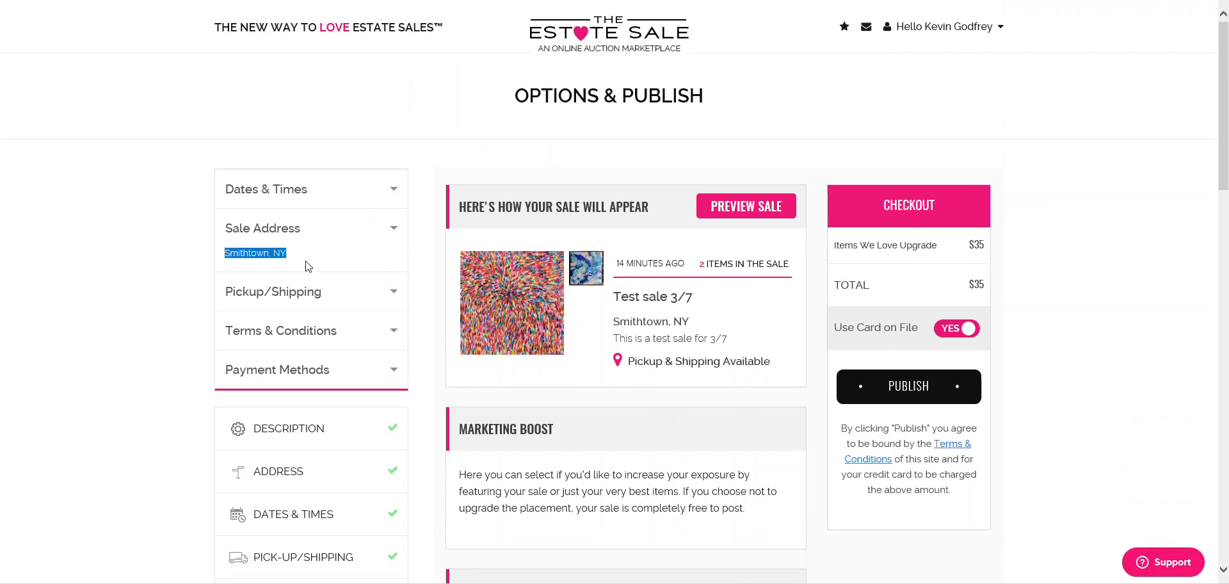
{"action": "left_click", "coordinate": [395, 292]}
{"action": "left_click_drag", "start_coordinate": [262, 327], "coordinate": [311, 334]}
{"action": "left_click_drag", "start_coordinate": [259, 340], "coordinate": [313, 389]}
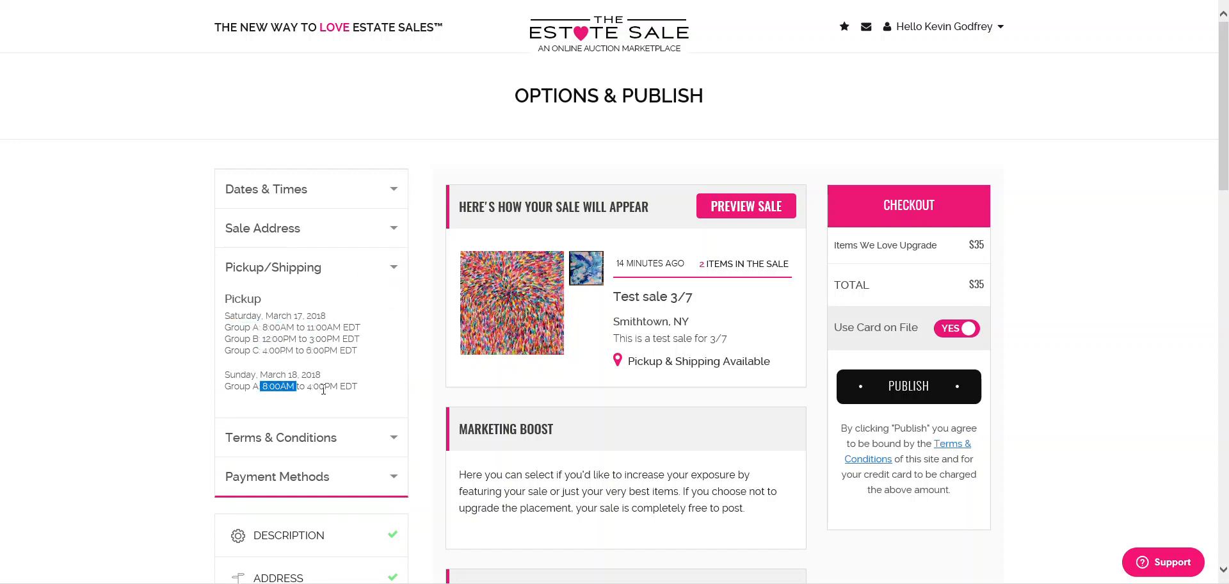
- Expand the Terms & Conditions and Payment Methods summaries
{"action": "scroll", "coordinate": [333, 371], "scroll_direction": "down", "scroll_amount": 1}
{"action": "left_click", "coordinate": [357, 355]}
{"action": "scroll", "coordinate": [314, 368], "scroll_direction": "down", "scroll_amount": 1}
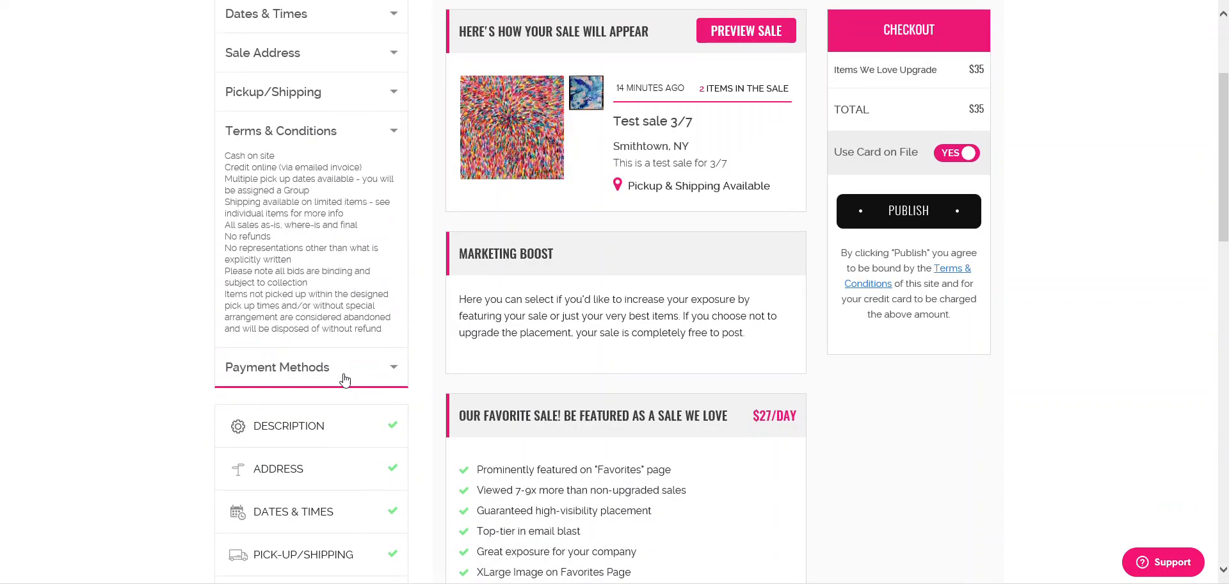
{"action": "left_click", "coordinate": [394, 367]}
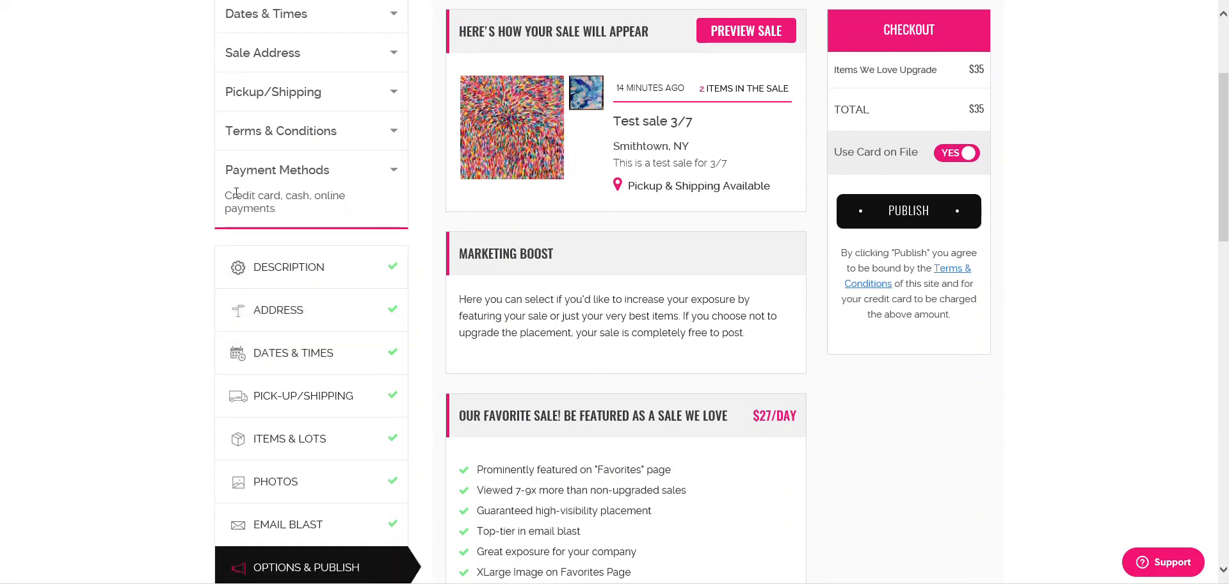
{"action": "scroll", "coordinate": [329, 237], "scroll_direction": "up", "scroll_amount": 3}
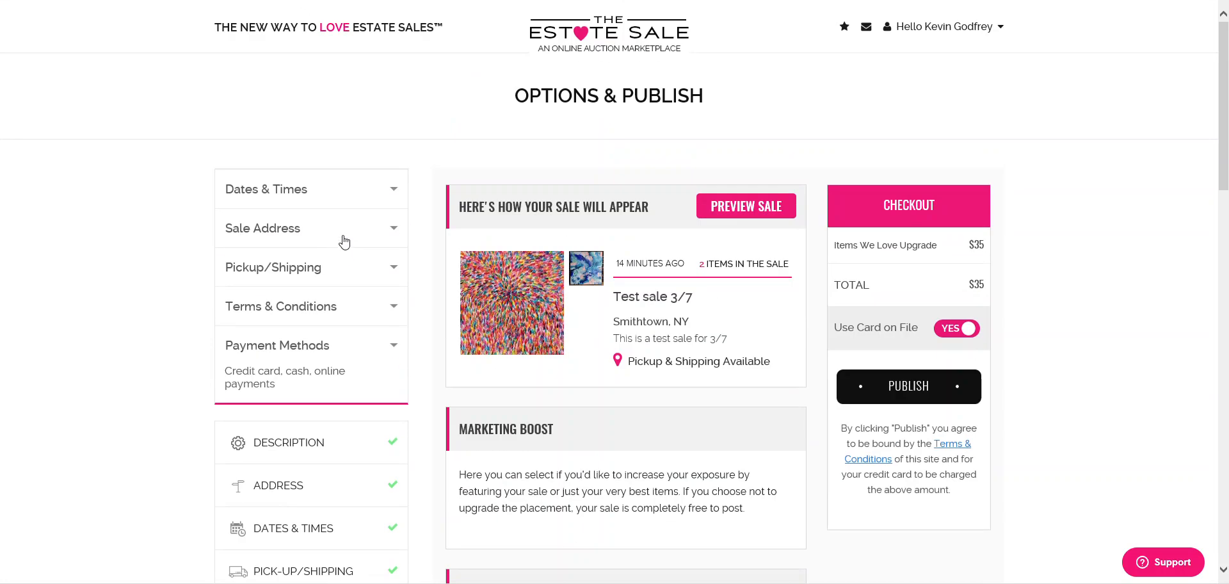
{"action": "left_click", "coordinate": [747, 220]}
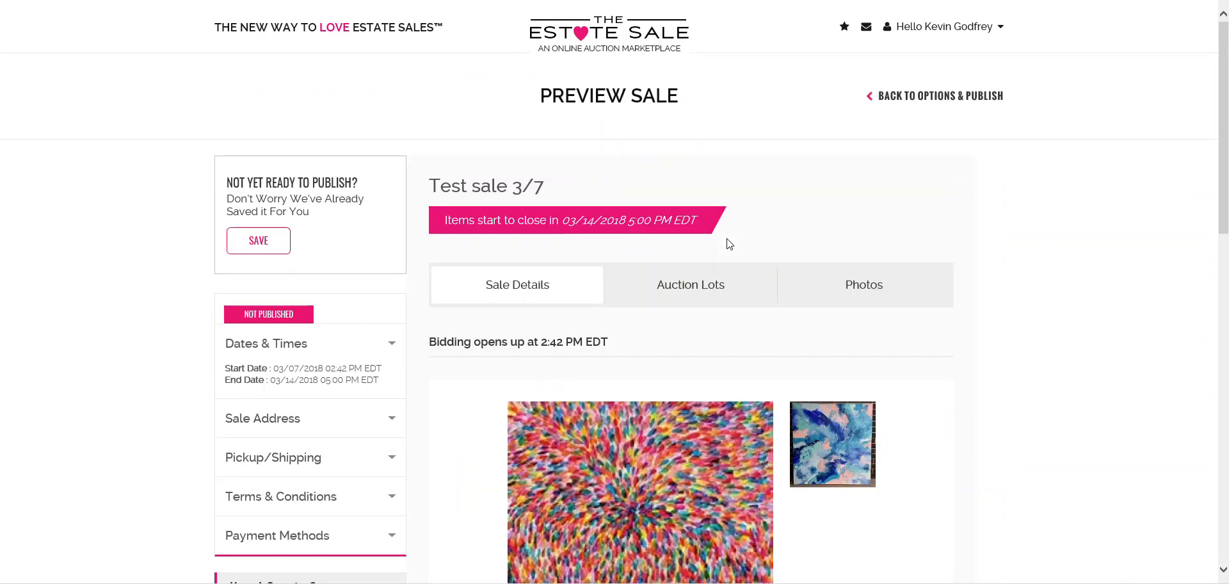
{"action": "scroll", "coordinate": [777, 227], "scroll_direction": "down", "scroll_amount": 4}
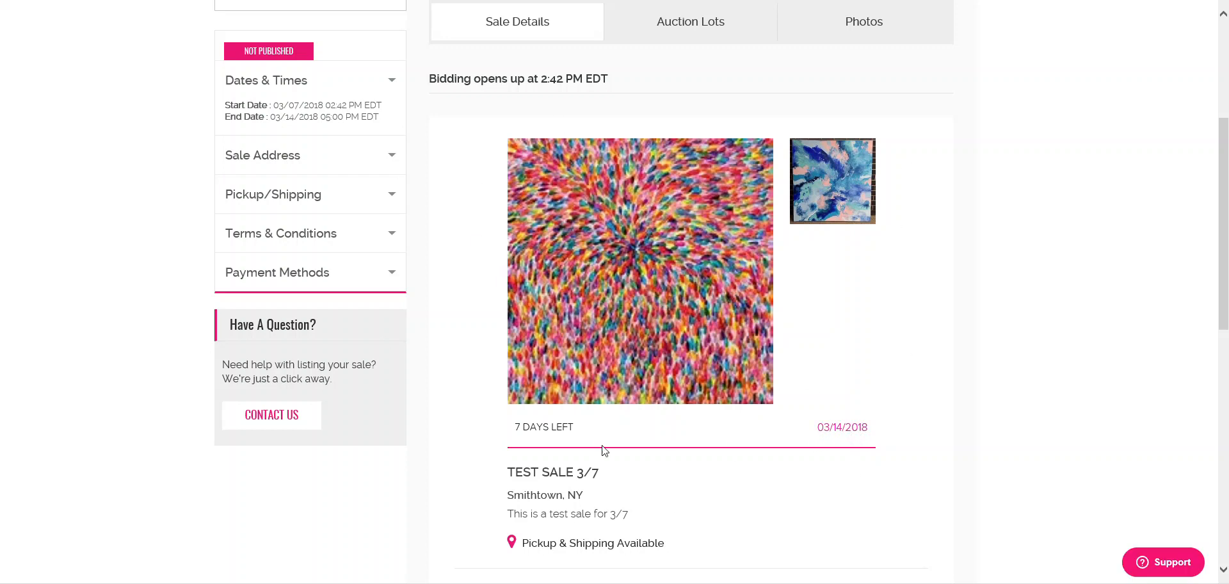
{"action": "scroll", "coordinate": [588, 429], "scroll_direction": "up", "scroll_amount": 4}
{"action": "left_click", "coordinate": [672, 295]}
{"action": "scroll", "coordinate": [672, 307], "scroll_direction": "down", "scroll_amount": 1}
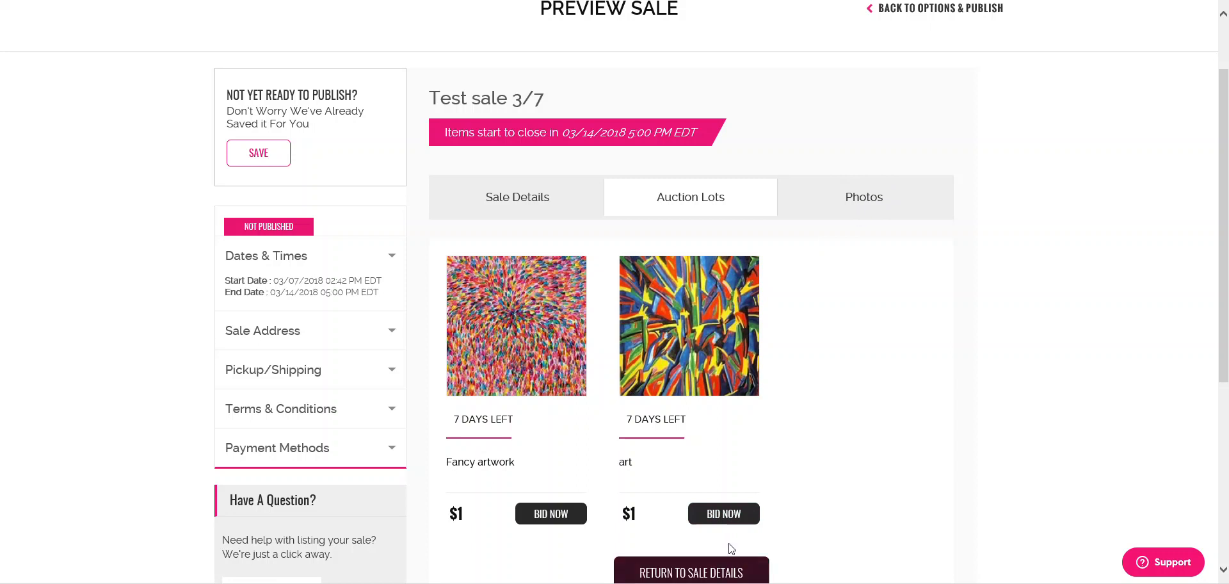
{"action": "left_click", "coordinate": [858, 197]}
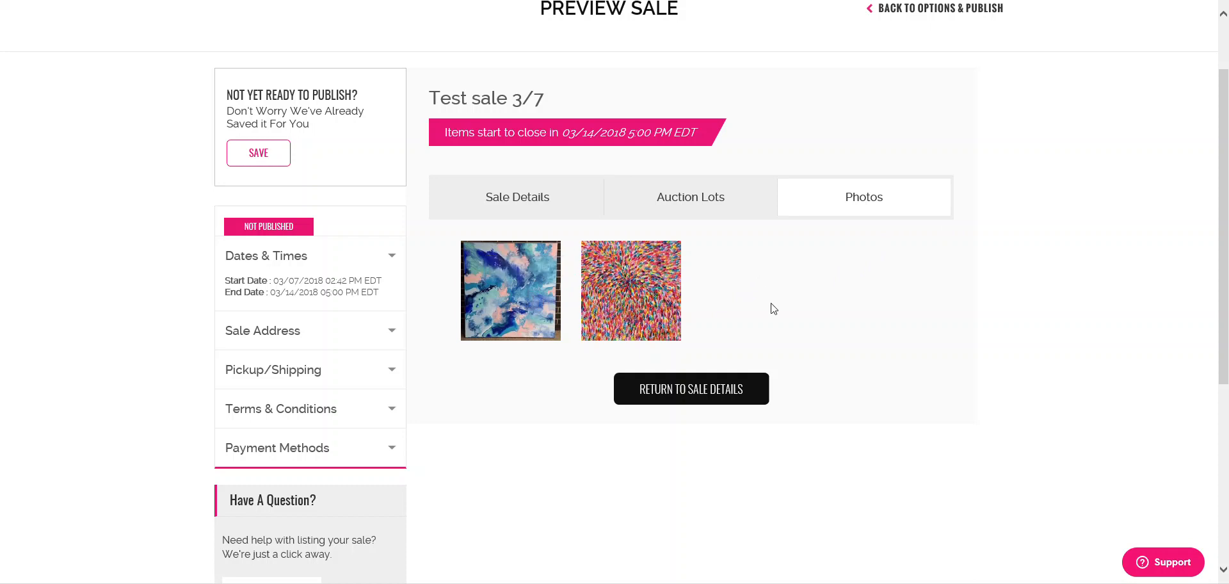
{"action": "left_click", "coordinate": [522, 202]}
{"action": "scroll", "coordinate": [1005, 192], "scroll_direction": "up", "scroll_amount": 2}
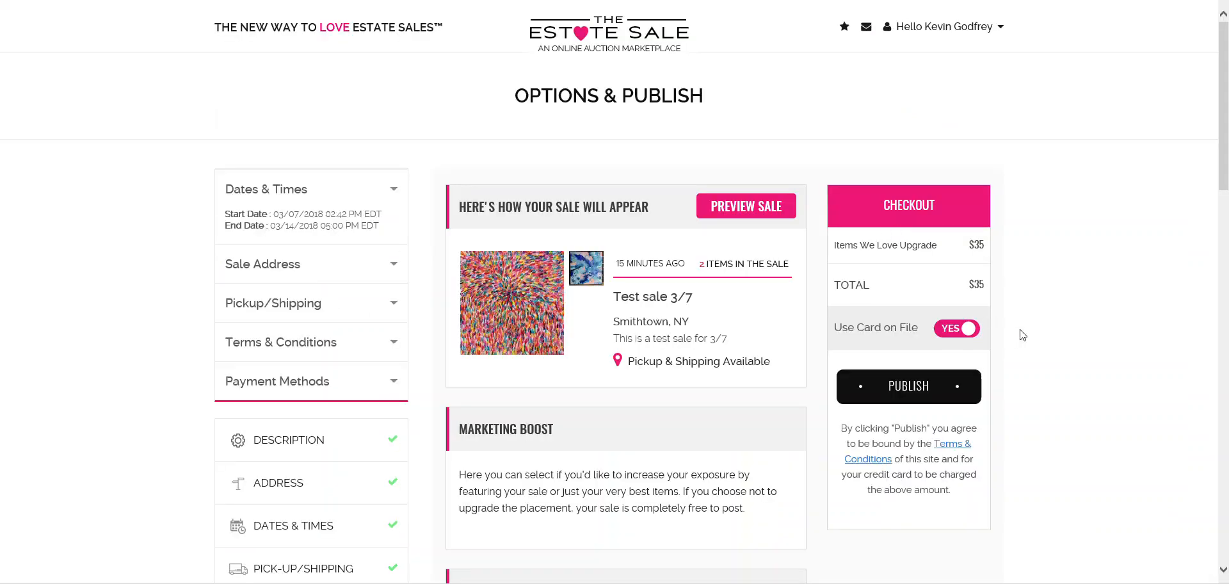
- Review the $35 Items We Love Upgrade charge in checkout
{"action": "scroll", "coordinate": [1024, 332], "scroll_direction": "down", "scroll_amount": 3}
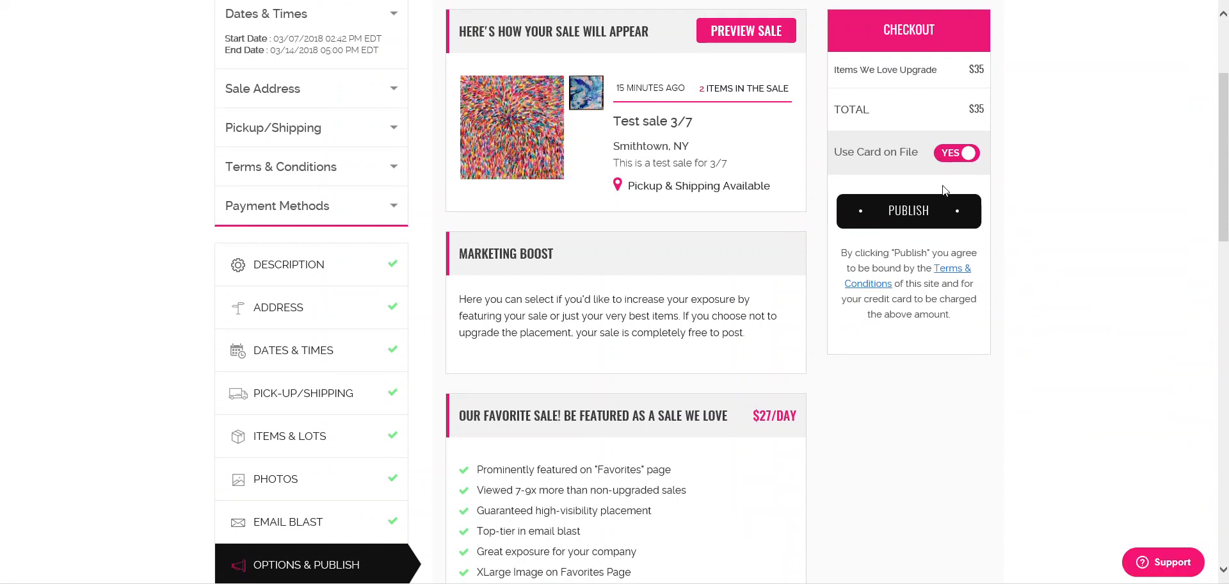
{"action": "left_click_drag", "start_coordinate": [834, 69], "coordinate": [966, 75]}
{"action": "scroll", "coordinate": [769, 339], "scroll_direction": "down", "scroll_amount": 8}
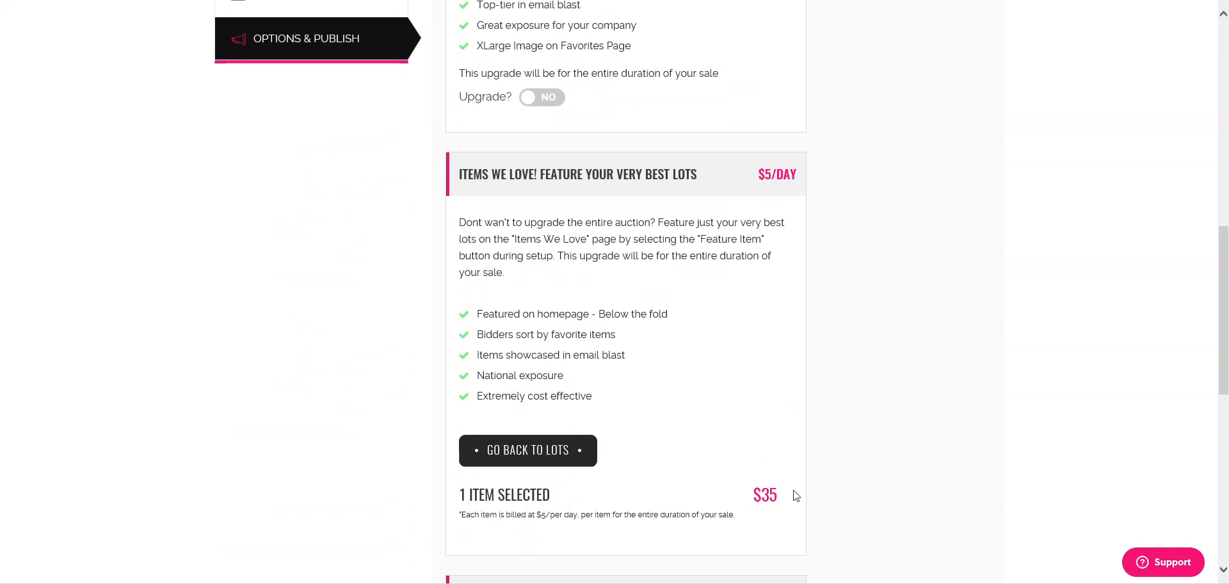
{"action": "left_click_drag", "start_coordinate": [778, 498], "coordinate": [748, 501]}
{"action": "scroll", "coordinate": [768, 499], "scroll_direction": "up", "scroll_amount": 10}
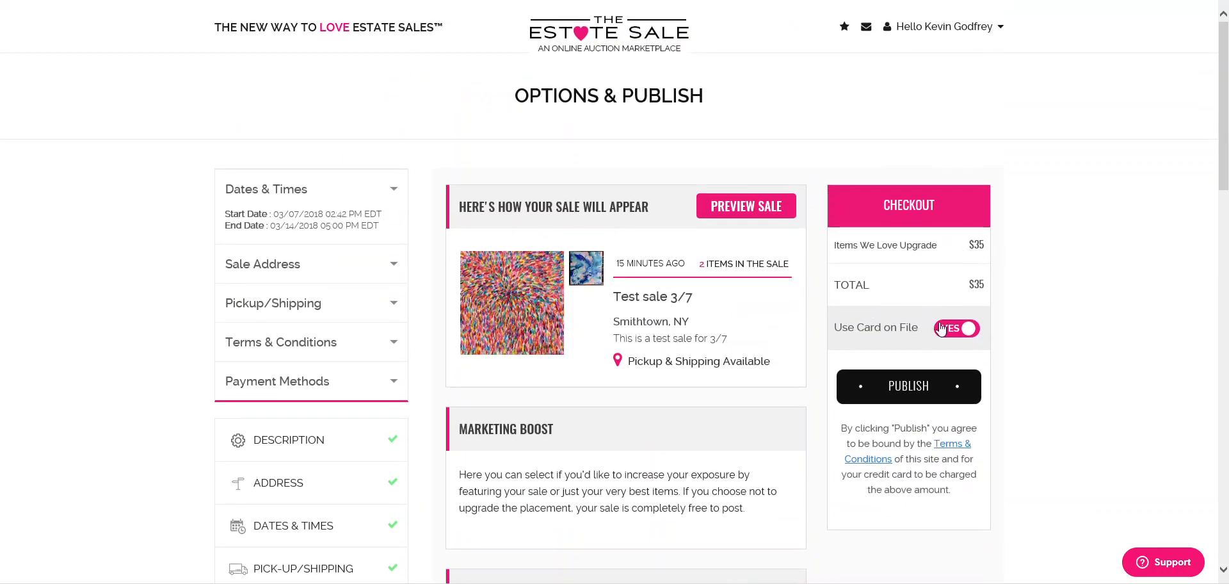
{"action": "left_click", "coordinate": [904, 399]}
{"action": "left_click_drag", "start_coordinate": [835, 250], "coordinate": [980, 246]}
- Turn on the Featured Sale upgrade
{"action": "scroll", "coordinate": [701, 341], "scroll_direction": "down", "scroll_amount": 13}
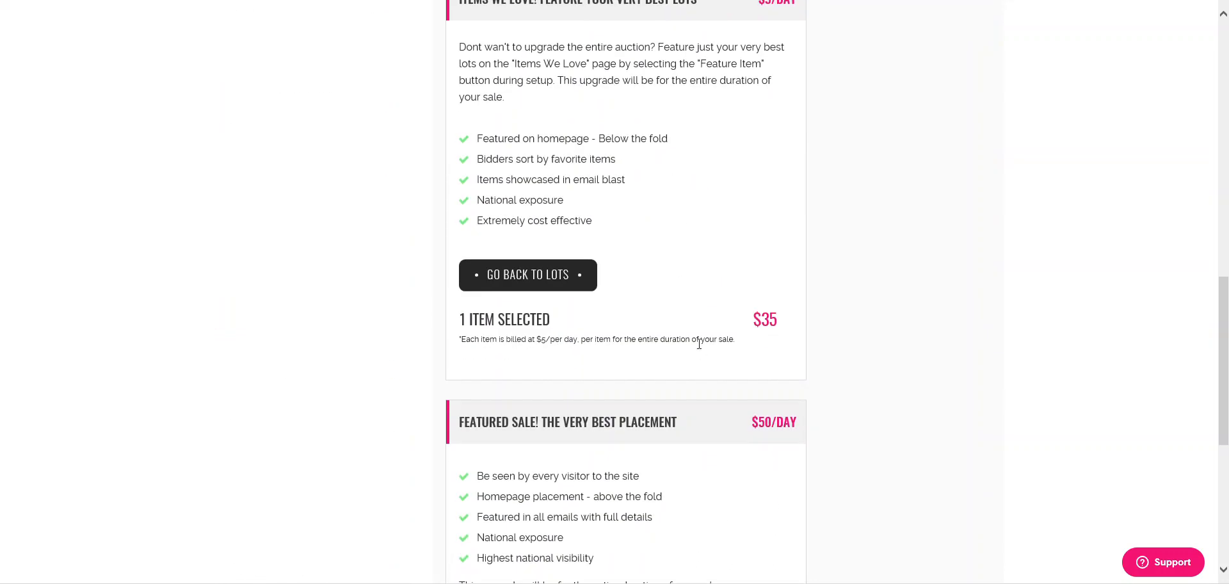
{"action": "scroll", "coordinate": [697, 349], "scroll_direction": "down", "scroll_amount": 4}
{"action": "left_click_drag", "start_coordinate": [580, 162], "coordinate": [794, 168]}
{"action": "left_click", "coordinate": [797, 163]}
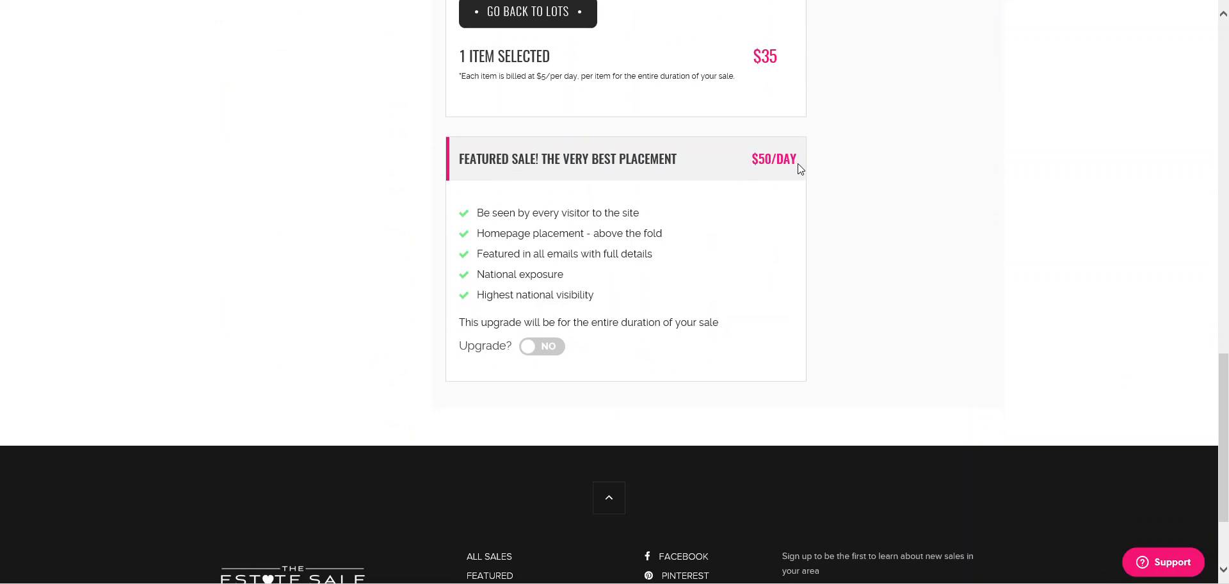
{"action": "left_click", "coordinate": [543, 352]}
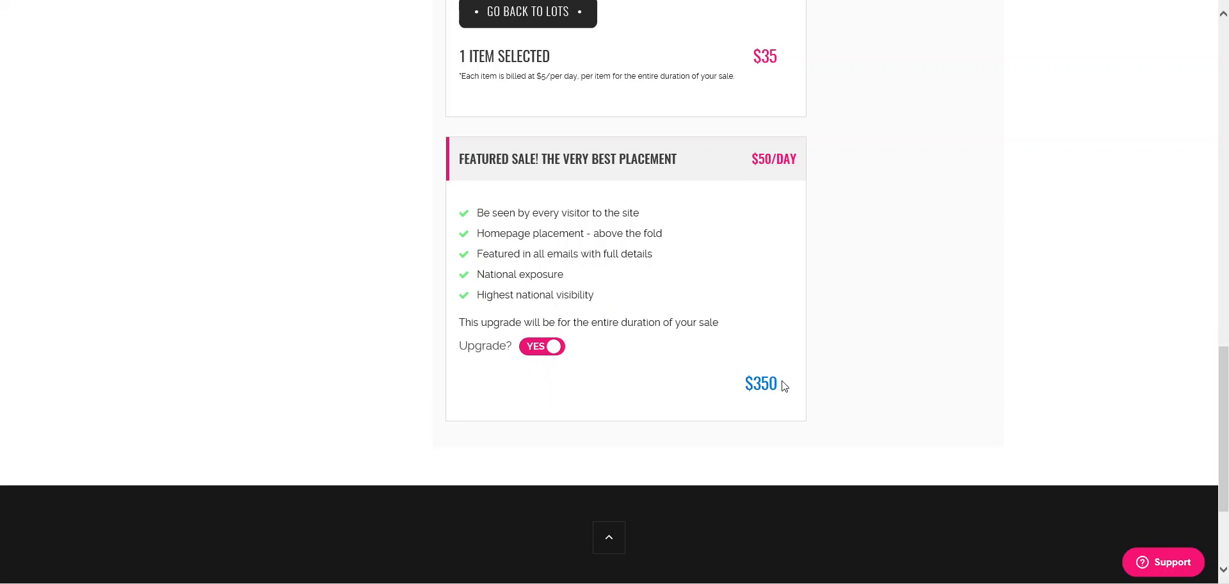
{"action": "mouse_move", "coordinate": [777, 387]}
{"action": "left_mouse_down"}
{"action": "mouse_move", "coordinate": [751, 371]}
{"action": "mouse_move", "coordinate": [758, 382]}
{"action": "left_mouse_up"}
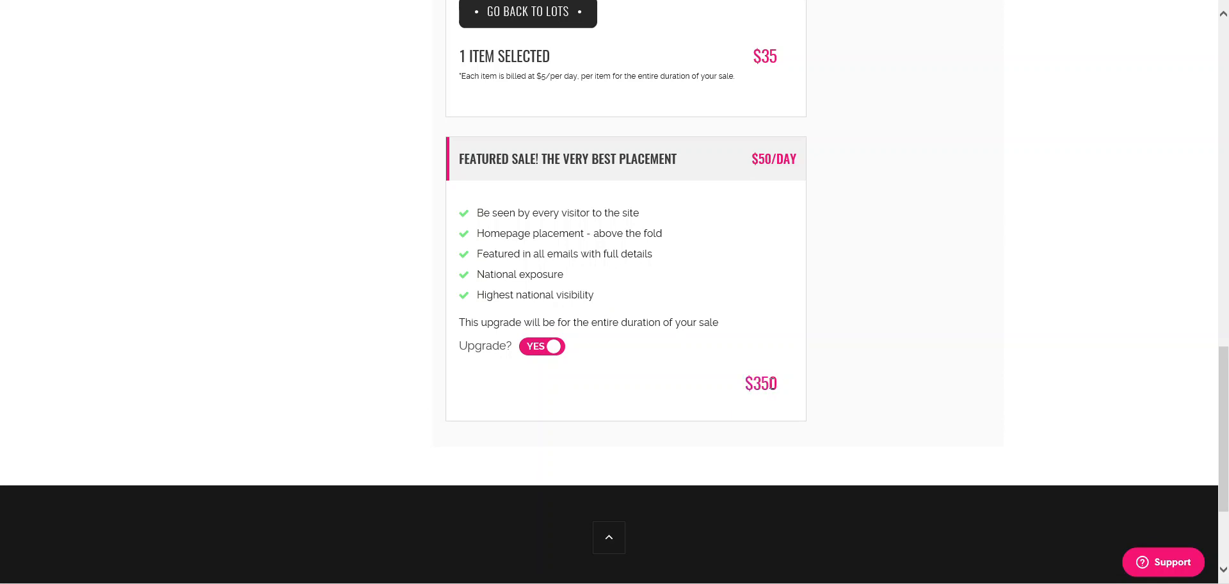
- Confirm the checkout total is now $385
{"action": "scroll", "coordinate": [770, 383], "scroll_direction": "up", "scroll_amount": 4}
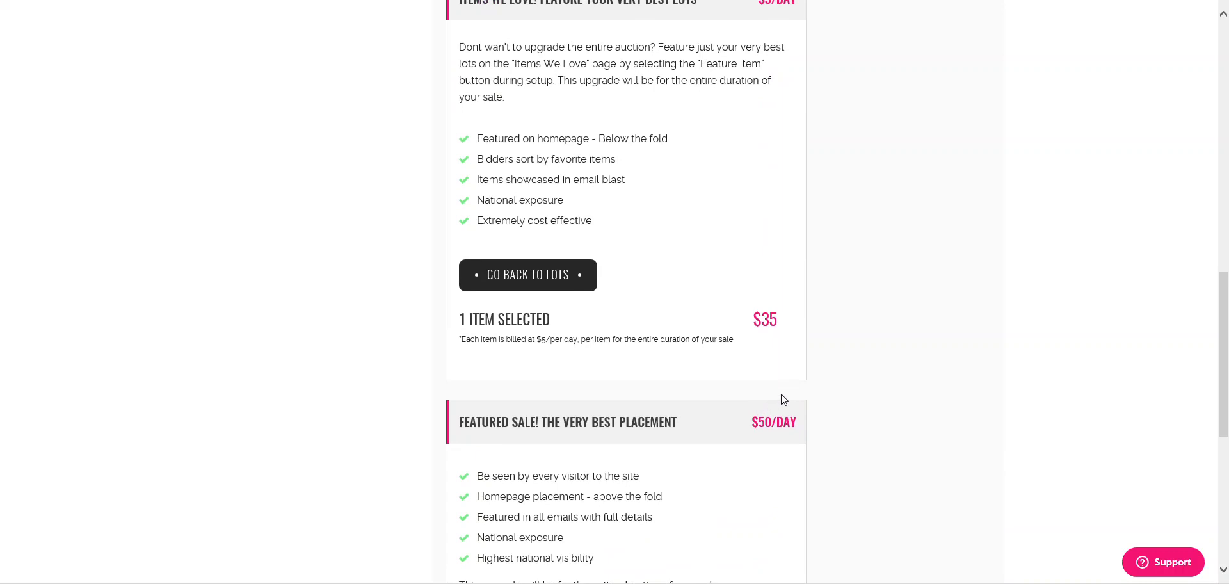
{"action": "scroll", "coordinate": [781, 394], "scroll_direction": "up", "scroll_amount": 8}
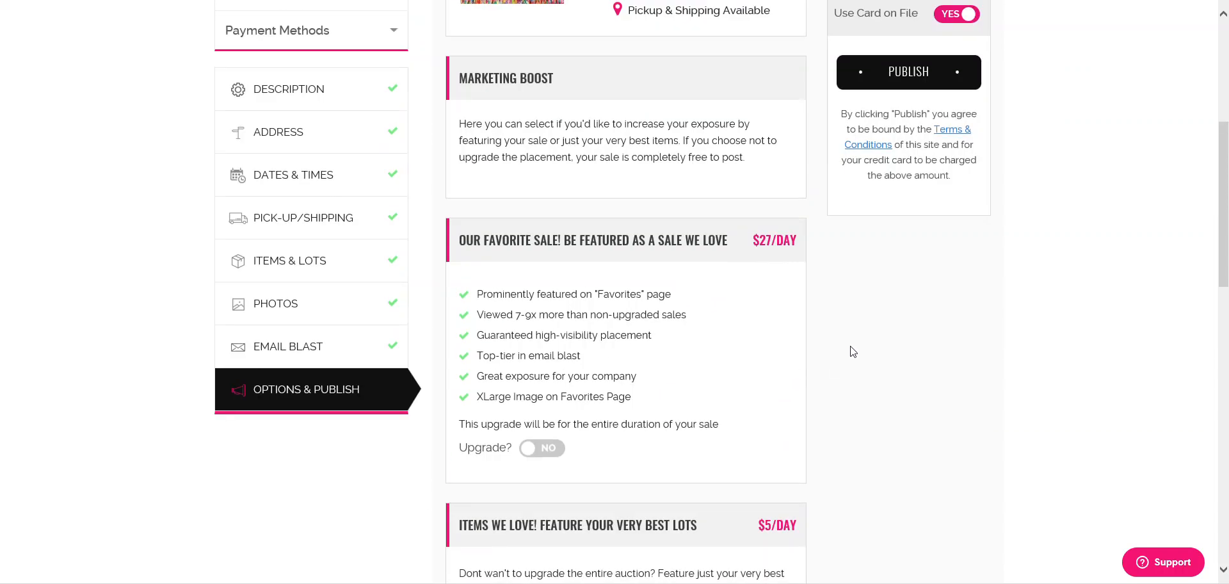
{"action": "scroll", "coordinate": [852, 356], "scroll_direction": "down", "scroll_amount": 8}
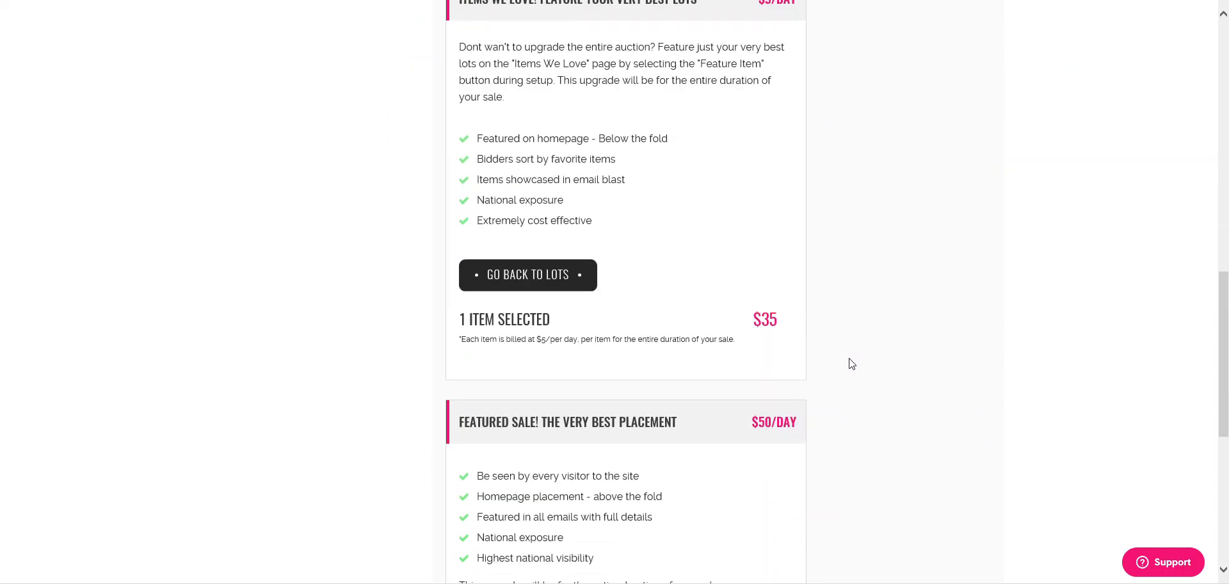
{"action": "scroll", "coordinate": [852, 363], "scroll_direction": "down", "scroll_amount": 5}
{"action": "scroll", "coordinate": [796, 316], "scroll_direction": "up", "scroll_amount": 10}
{"action": "scroll", "coordinate": [802, 316], "scroll_direction": "up", "scroll_amount": 9}
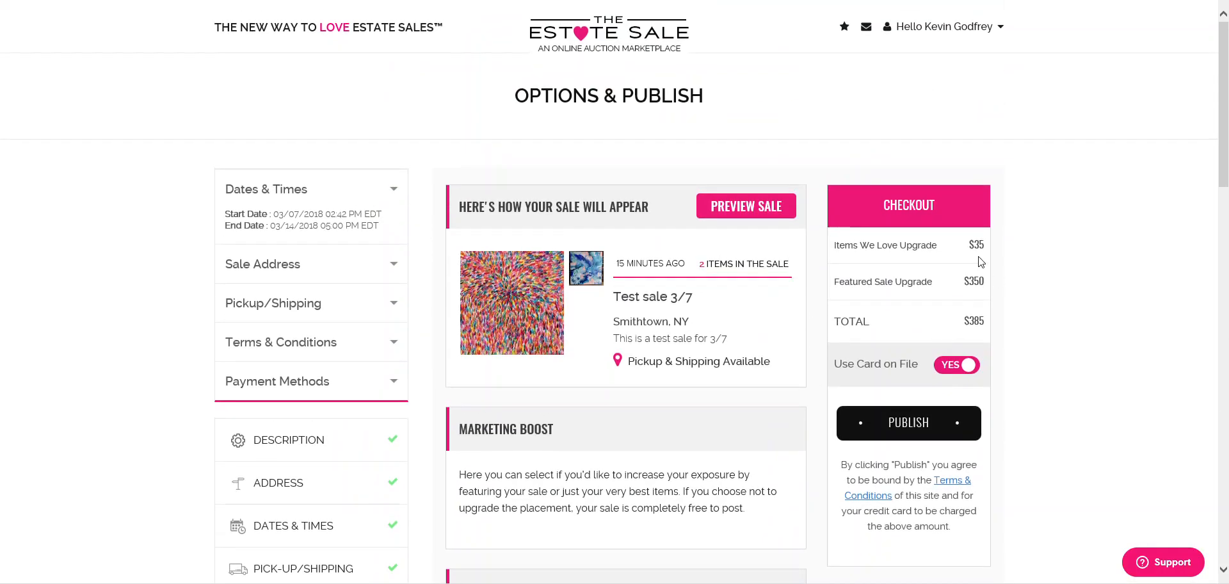
{"action": "double_click", "coordinate": [973, 320]}
{"action": "left_click", "coordinate": [983, 325]}
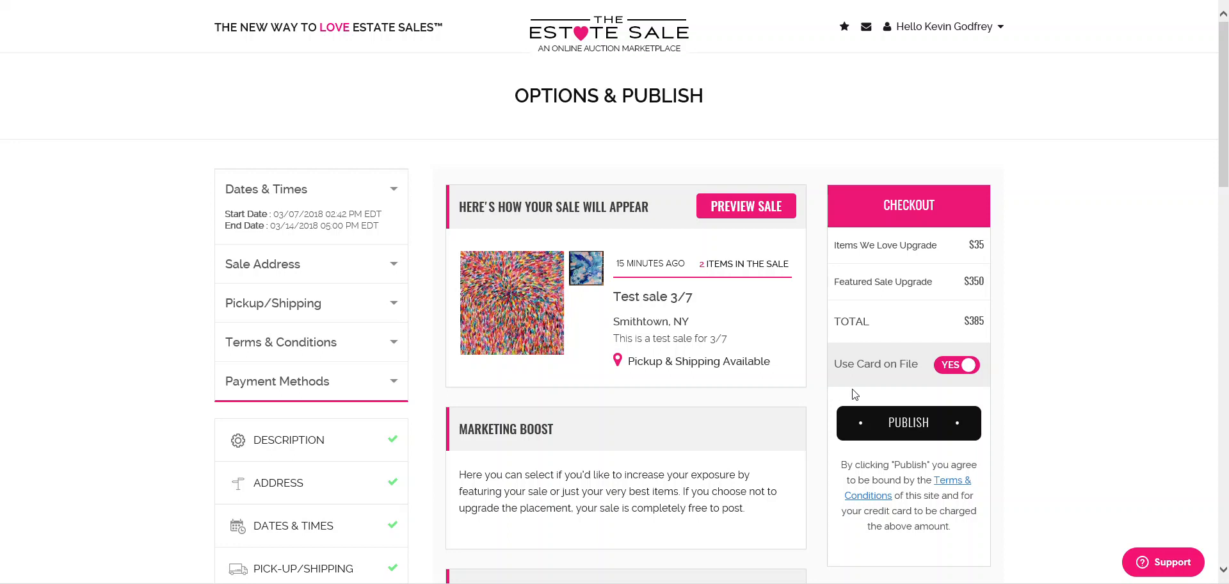
- Publish Test sale 3/7 with the Items We Love and Featured Sale upgrades, then check Active Sales
{"action": "left_click_drag", "start_coordinate": [859, 246], "coordinate": [986, 247]}
{"action": "left_click", "coordinate": [987, 248]}
{"action": "left_click_drag", "start_coordinate": [875, 287], "coordinate": [941, 289]}
{"action": "left_click", "coordinate": [976, 287]}
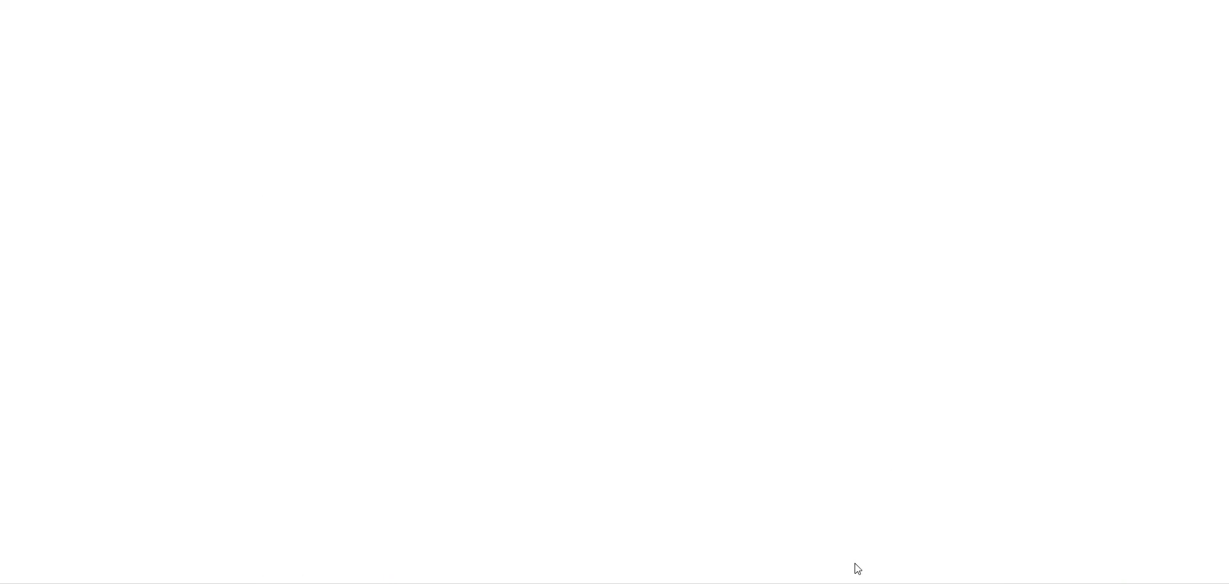
{"action": "scroll", "coordinate": [1086, 293], "scroll_direction": "down", "scroll_amount": 3}
{"action": "scroll", "coordinate": [1087, 293], "scroll_direction": "up", "scroll_amount": 2}
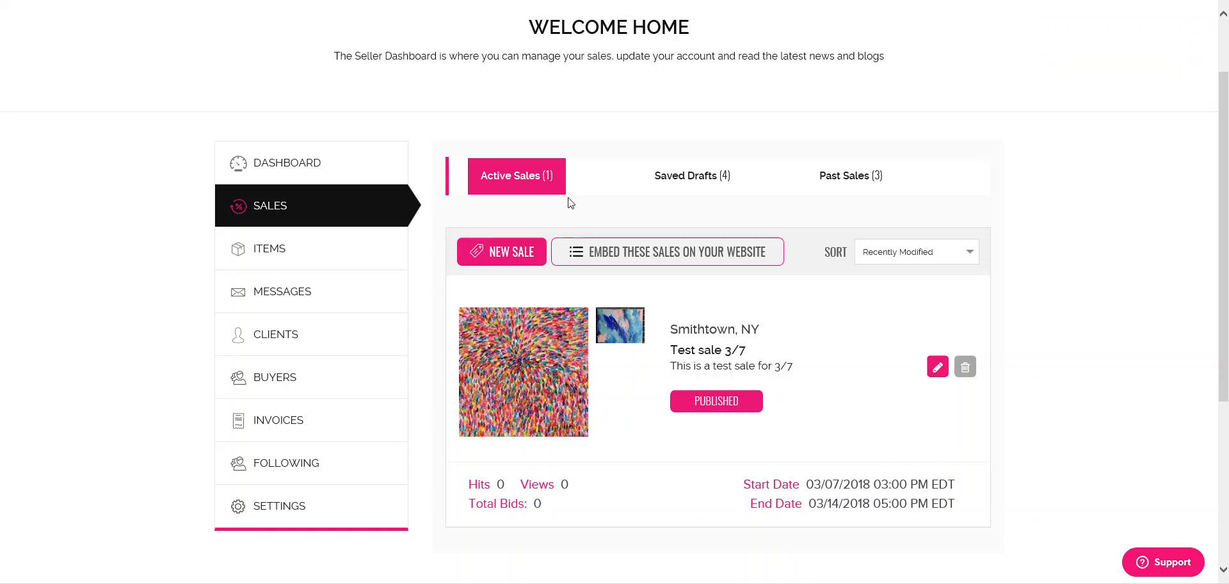
{"action": "left_click", "coordinate": [636, 254]}
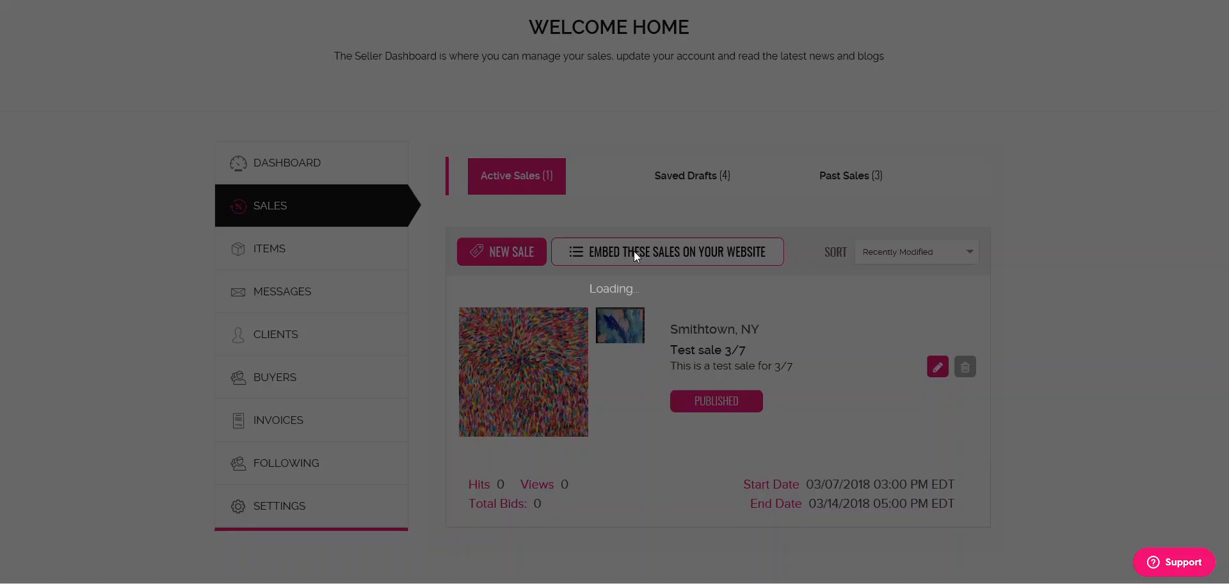
{"action": "left_click_drag", "start_coordinate": [490, 222], "coordinate": [679, 288]}
{"action": "left_click_drag", "start_coordinate": [549, 356], "coordinate": [587, 347]}
{"action": "left_click", "coordinate": [633, 302]}
{"action": "left_click", "coordinate": [815, 161]}
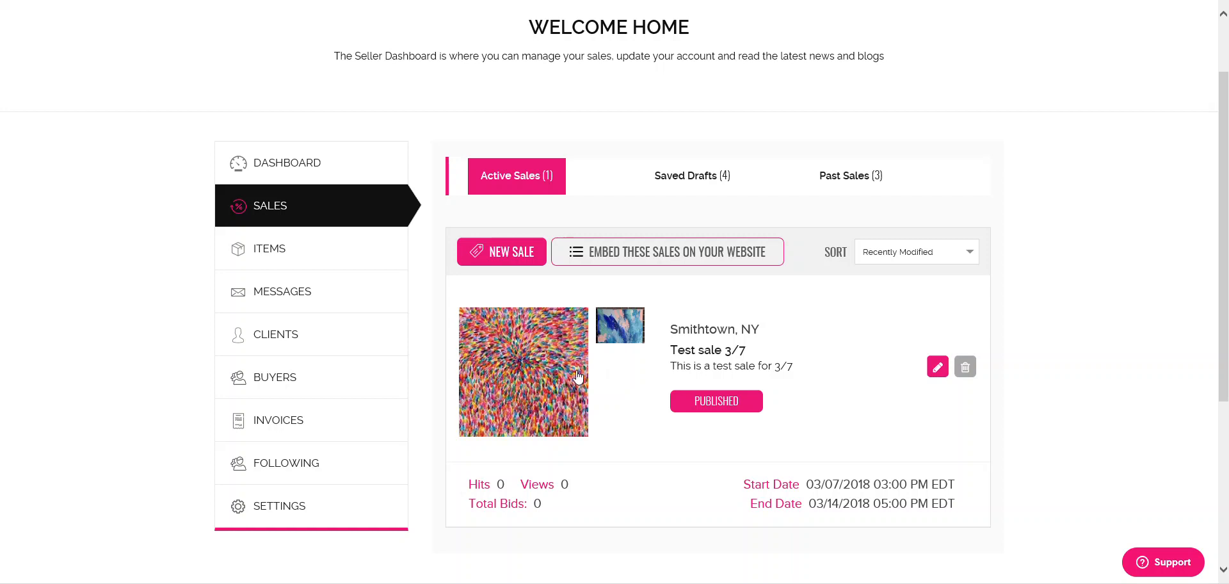
- Filter the seller's Items list by Test sale 3/7 to show Fancy artwork and art at $0
{"action": "left_click", "coordinate": [267, 263]}
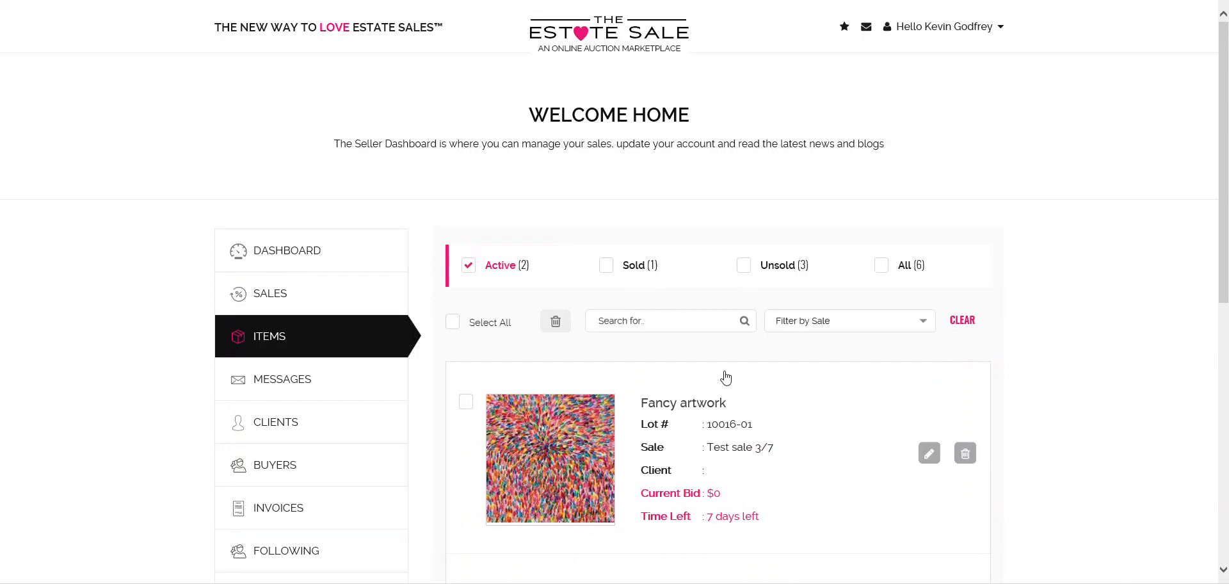
{"action": "scroll", "coordinate": [675, 301], "scroll_direction": "down", "scroll_amount": 4}
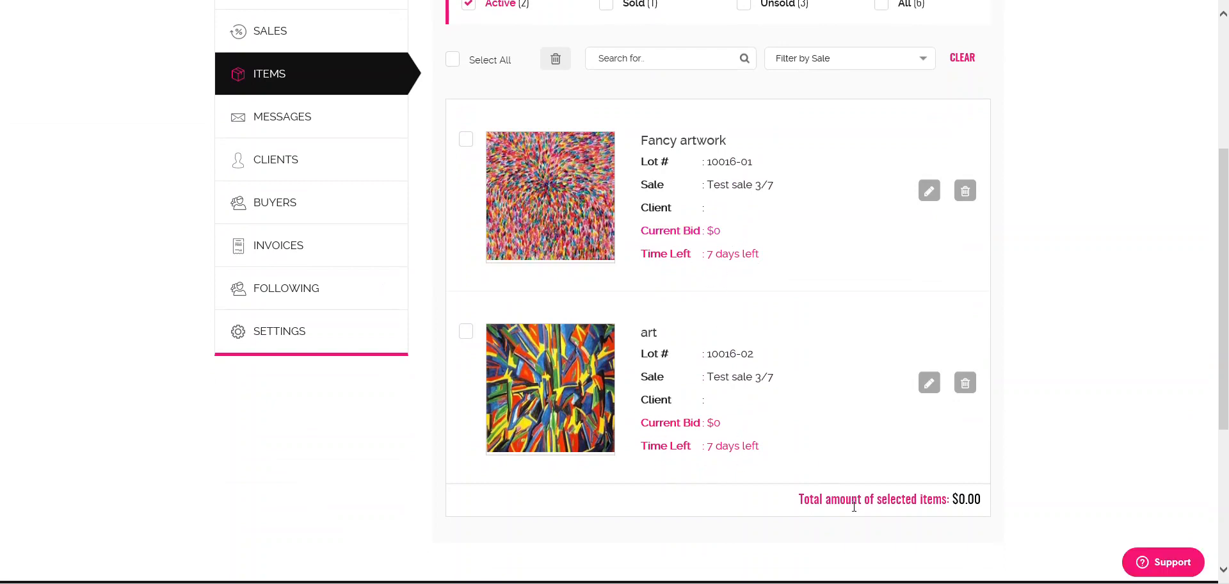
{"action": "scroll", "coordinate": [888, 299], "scroll_direction": "up", "scroll_amount": 3}
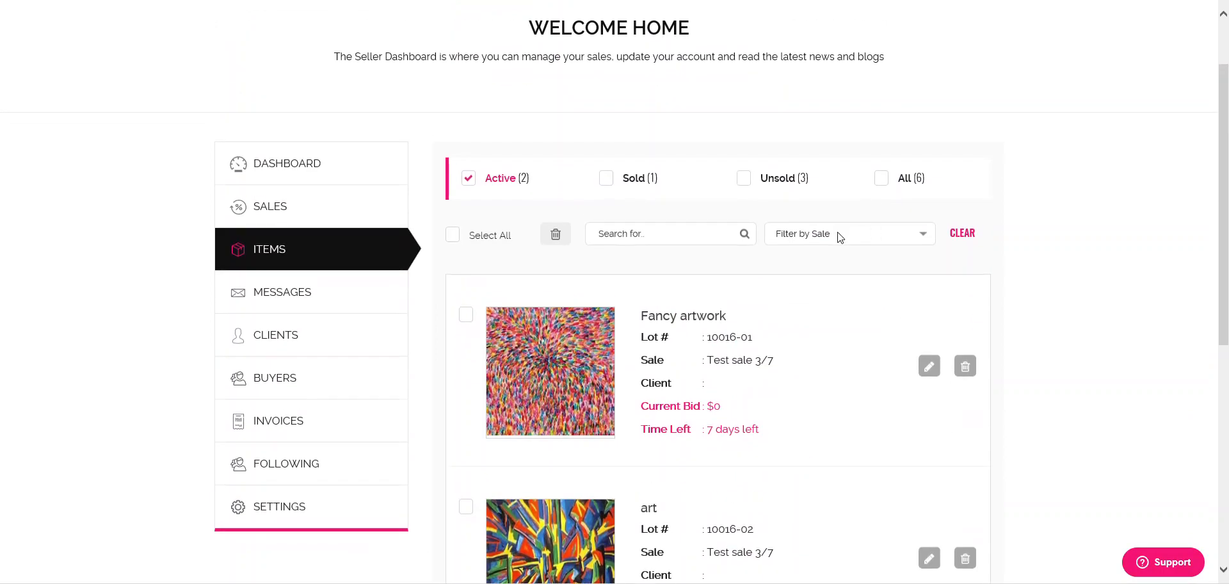
{"action": "left_click", "coordinate": [800, 238]}
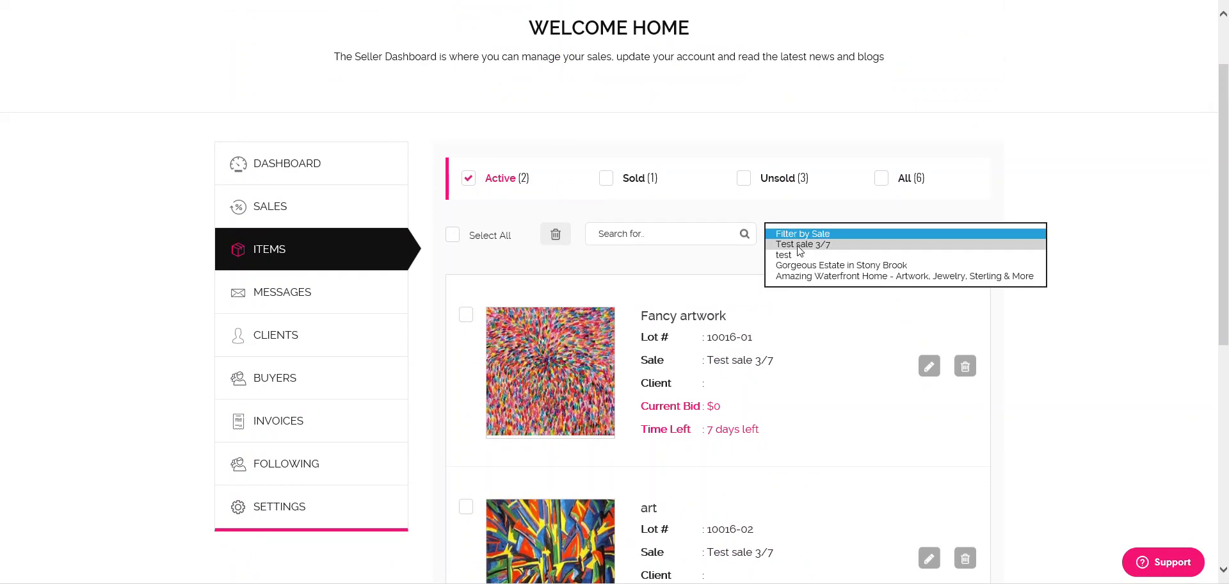
{"action": "left_click", "coordinate": [798, 244]}
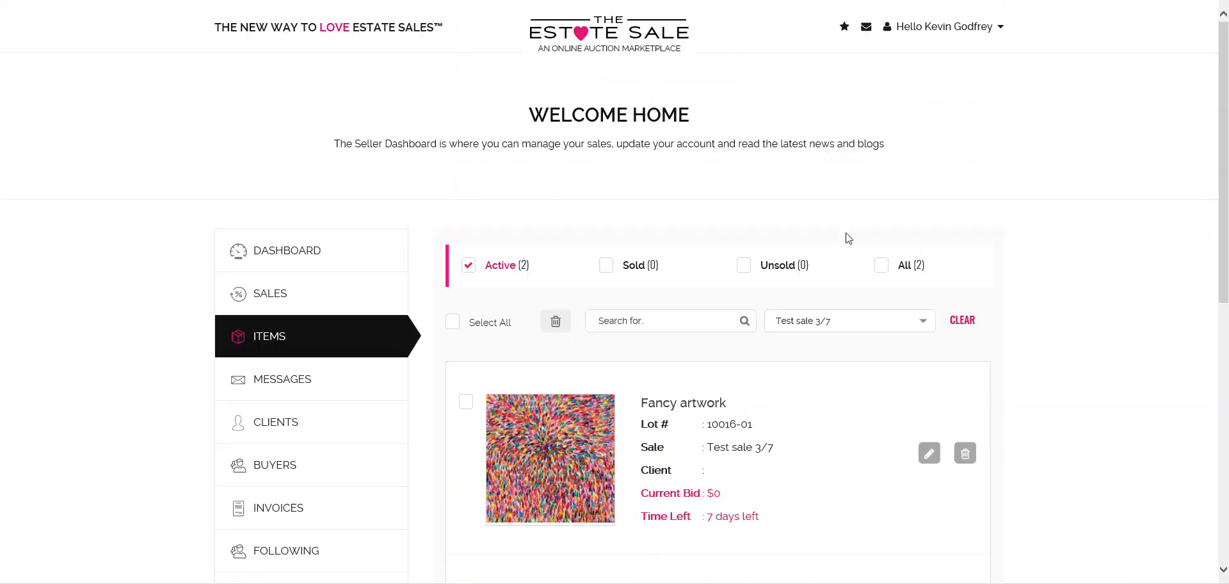
{"action": "scroll", "coordinate": [856, 228], "scroll_direction": "down", "scroll_amount": 5}
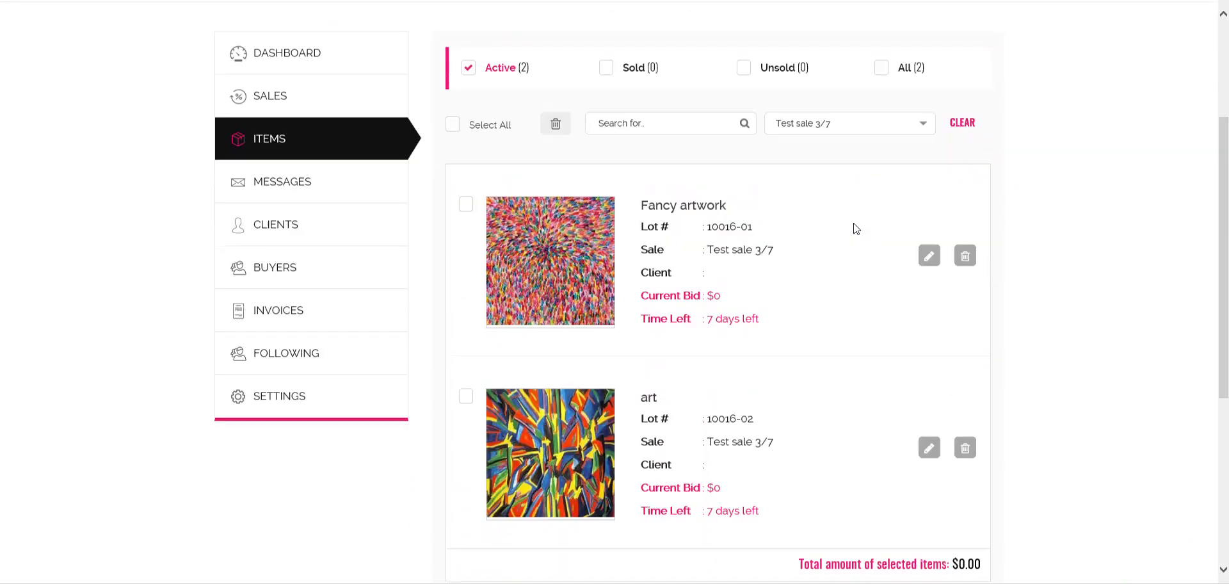
{"action": "scroll", "coordinate": [876, 241], "scroll_direction": "up", "scroll_amount": 2}
{"action": "scroll", "coordinate": [851, 205], "scroll_direction": "up", "scroll_amount": 2}
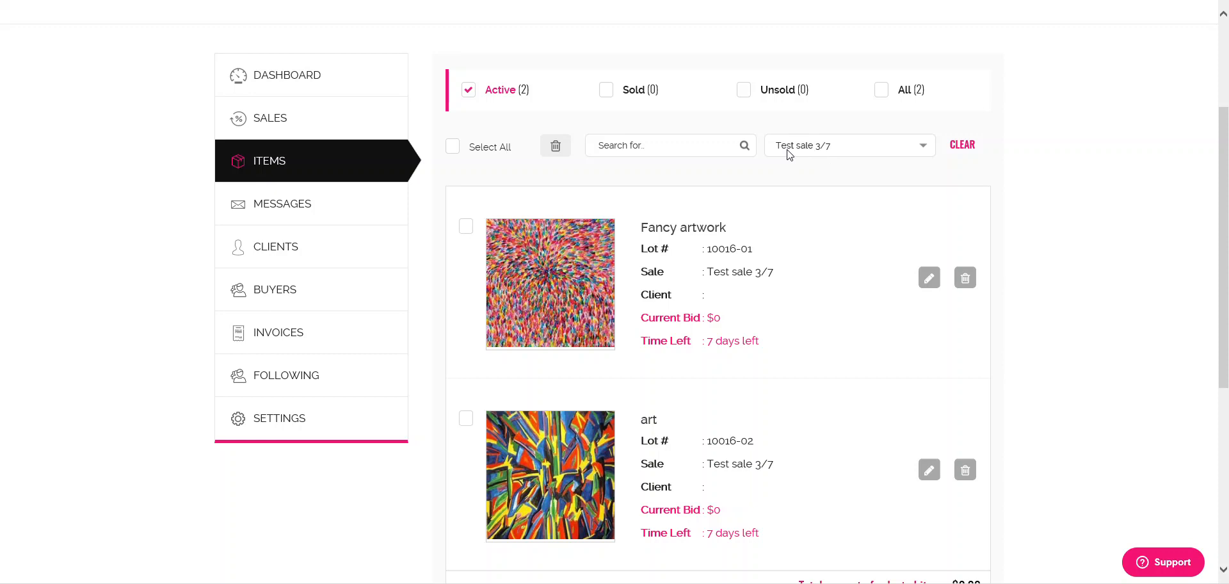
{"action": "scroll", "coordinate": [795, 324], "scroll_direction": "down", "scroll_amount": 5}
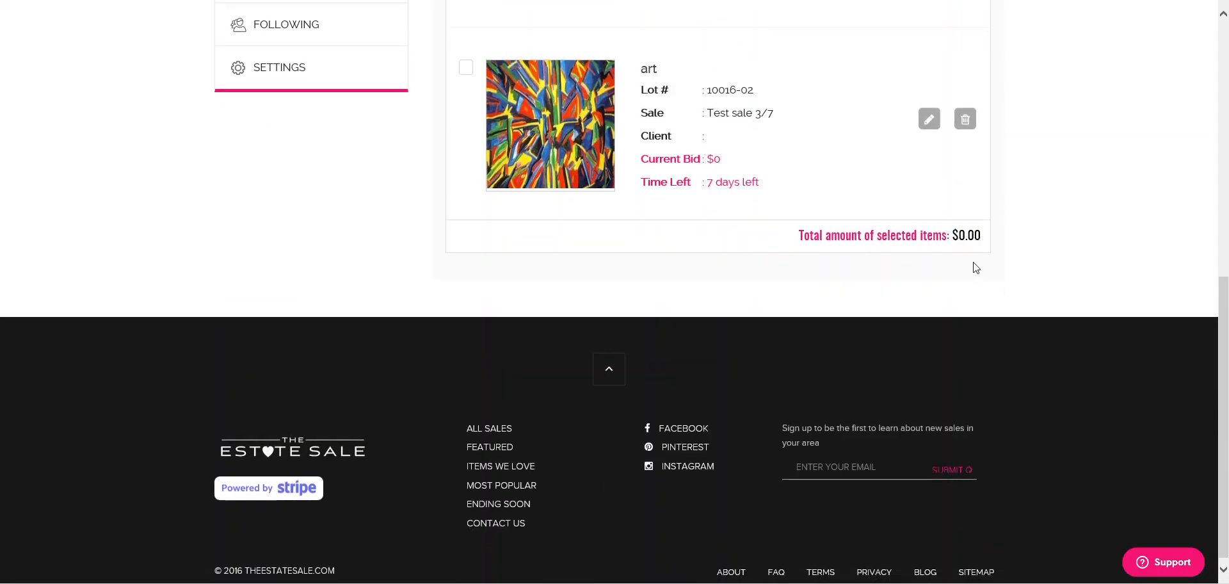
{"action": "scroll", "coordinate": [979, 265], "scroll_direction": "up", "scroll_amount": 1}
{"action": "left_click_drag", "start_coordinate": [988, 328], "coordinate": [959, 321]}
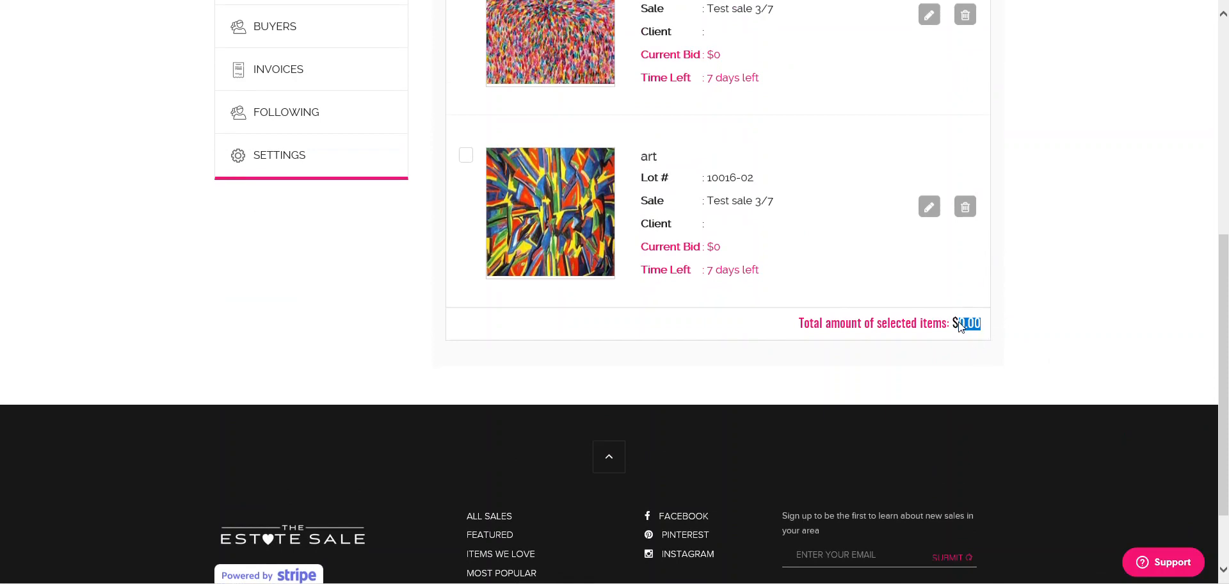
{"action": "scroll", "coordinate": [947, 318], "scroll_direction": "up", "scroll_amount": 2}
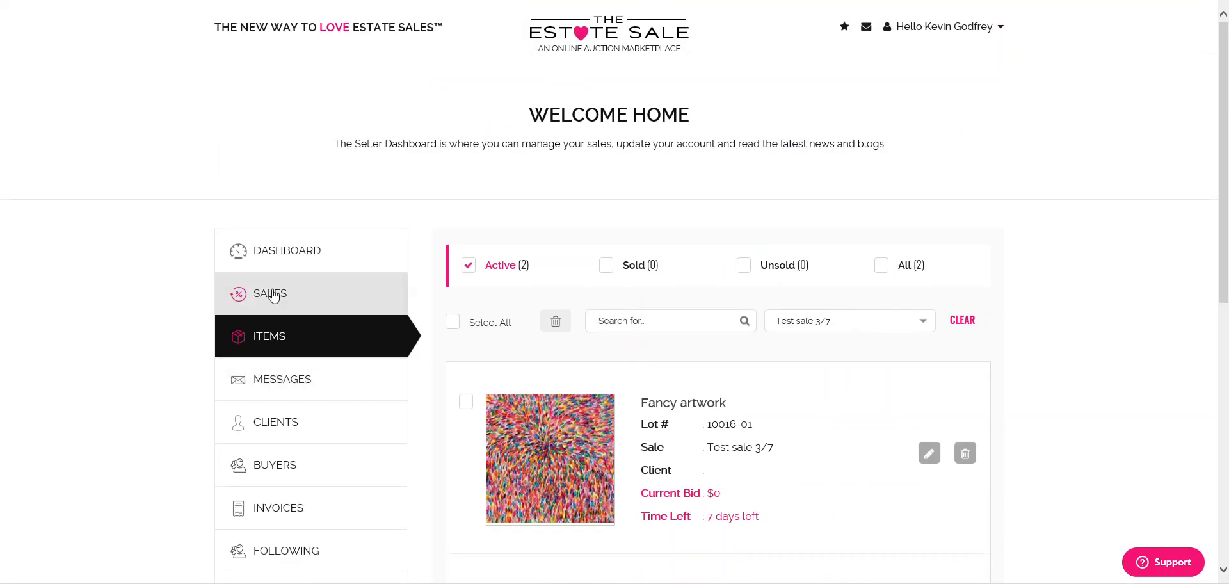
- Go to the homepage and scroll to find Test sale 3/7 and Fancy artwork featured
{"action": "left_click", "coordinate": [589, 42]}
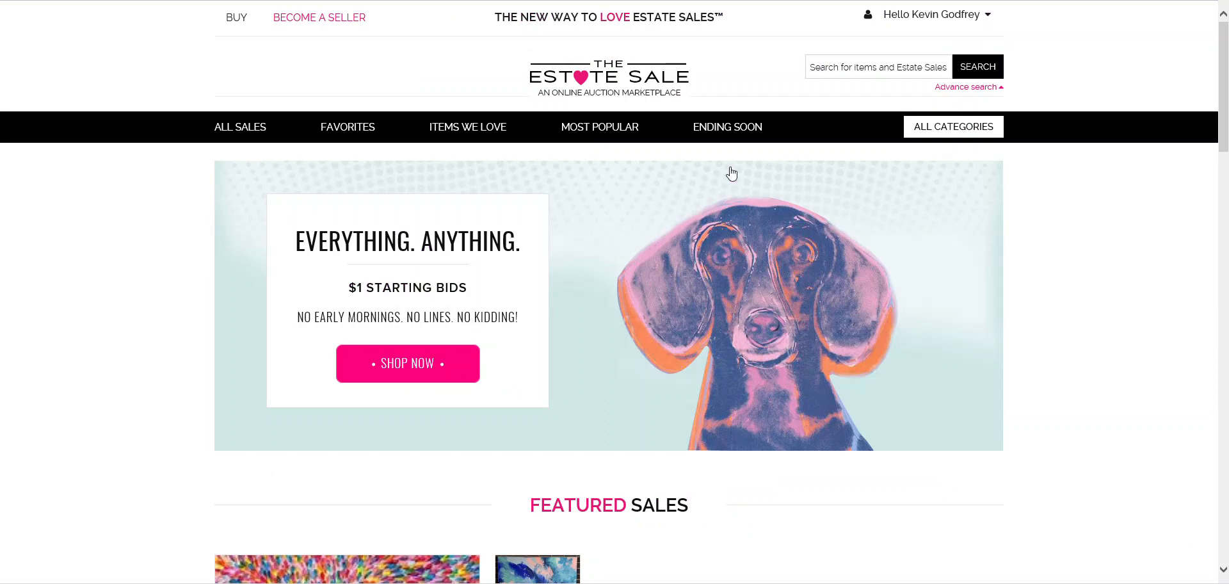
{"action": "scroll", "coordinate": [648, 154], "scroll_direction": "down", "scroll_amount": 3}
{"action": "scroll", "coordinate": [652, 308], "scroll_direction": "down", "scroll_amount": 4}
{"action": "scroll", "coordinate": [515, 269], "scroll_direction": "up", "scroll_amount": 7}
{"action": "scroll", "coordinate": [501, 304], "scroll_direction": "down", "scroll_amount": 3}
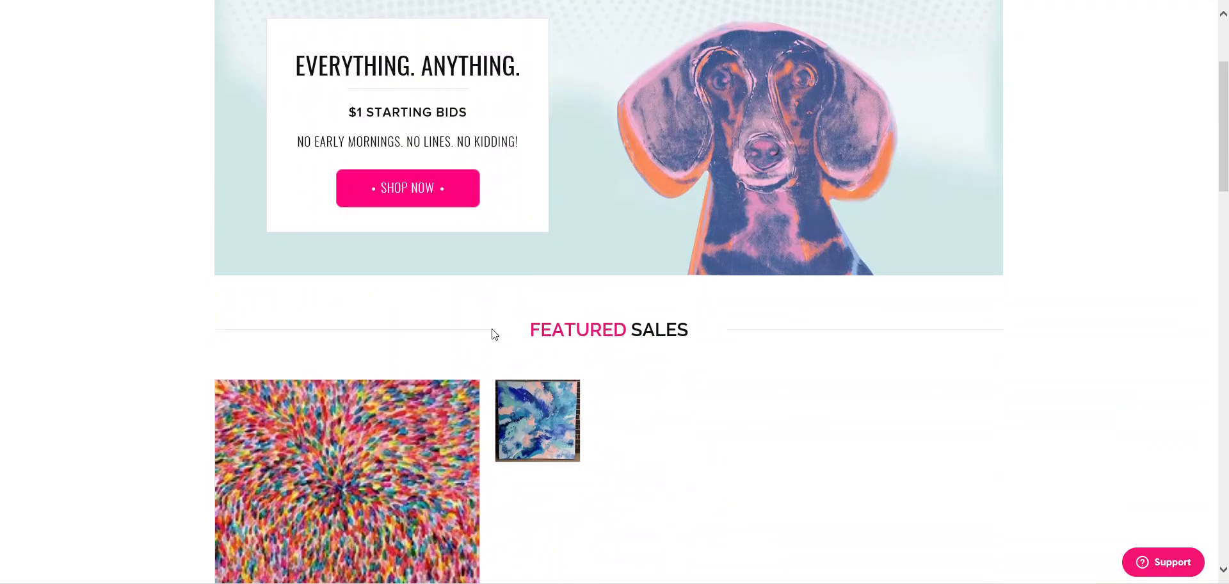
{"action": "scroll", "coordinate": [495, 334], "scroll_direction": "up", "scroll_amount": 3}
{"action": "scroll", "coordinate": [497, 335], "scroll_direction": "down", "scroll_amount": 6}
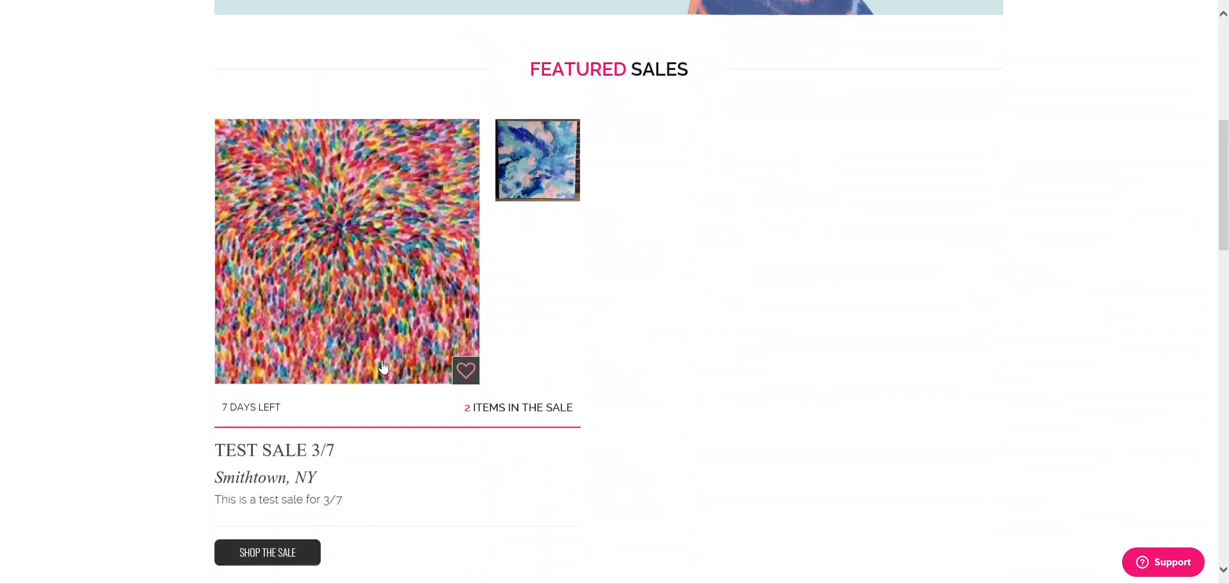
{"action": "scroll", "coordinate": [480, 301], "scroll_direction": "down", "scroll_amount": 6}
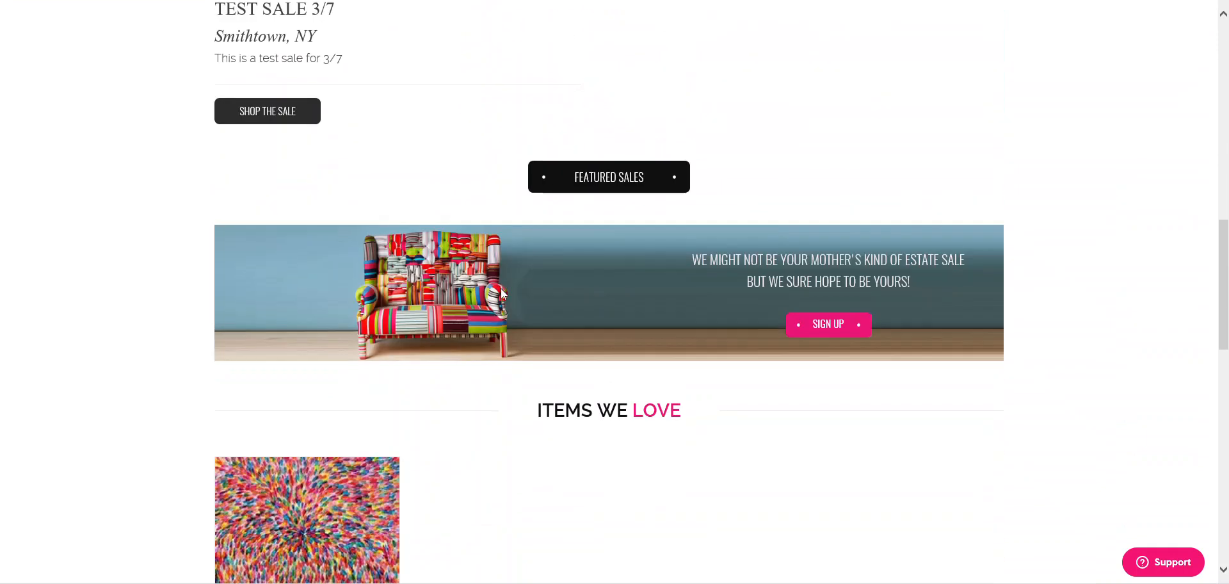
{"action": "scroll", "coordinate": [579, 403], "scroll_direction": "down", "scroll_amount": 5}
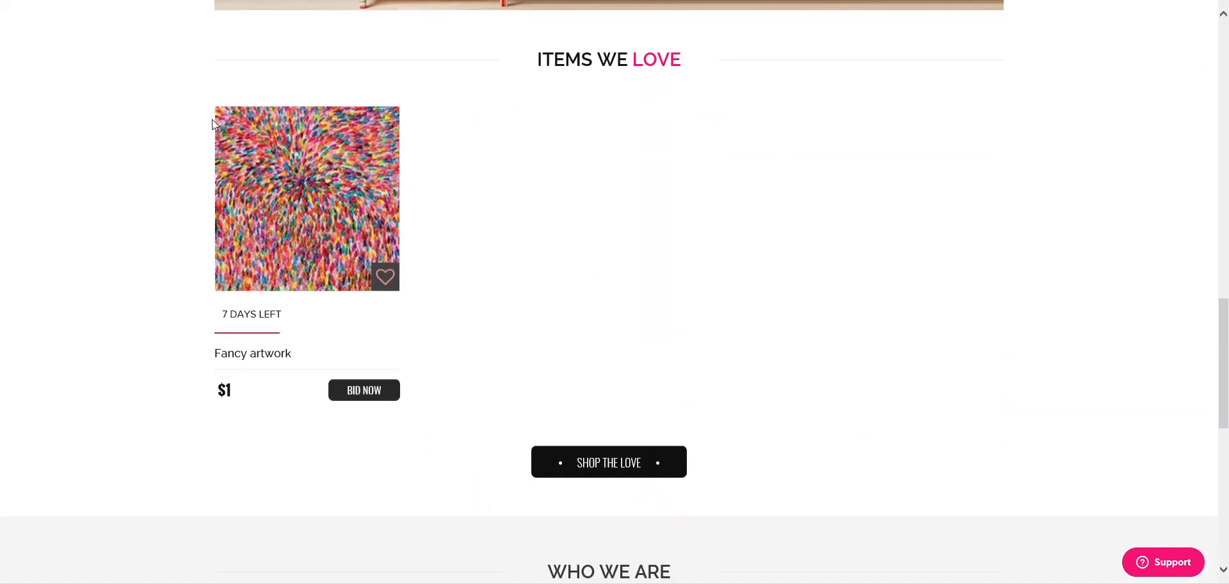
{"action": "scroll", "coordinate": [620, 266], "scroll_direction": "up", "scroll_amount": 14}
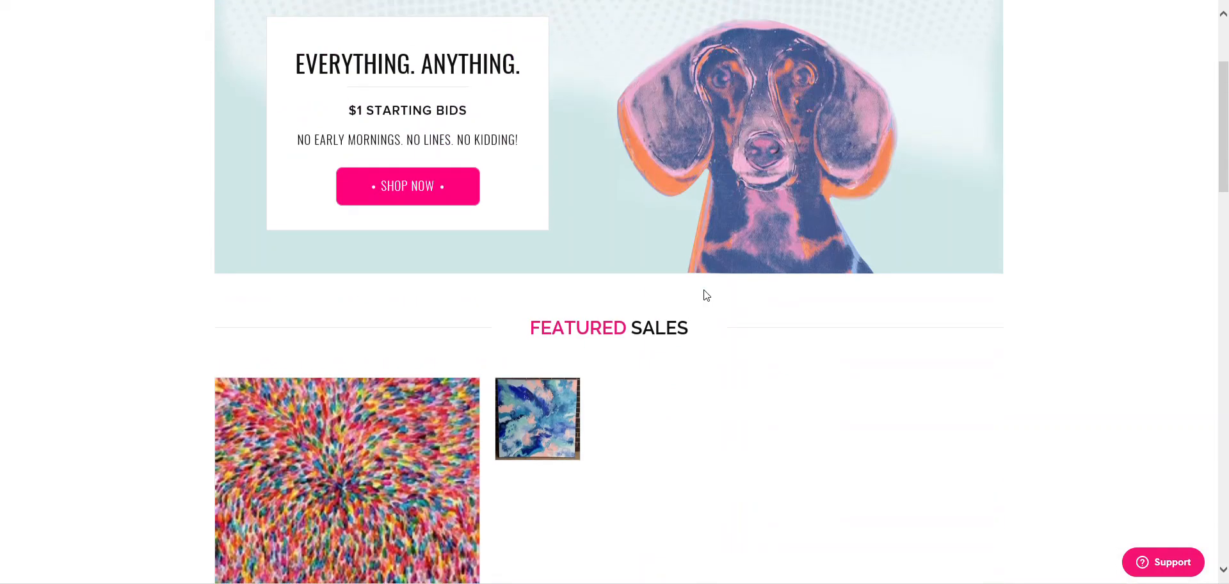
{"action": "scroll", "coordinate": [645, 275], "scroll_direction": "down", "scroll_amount": 2}
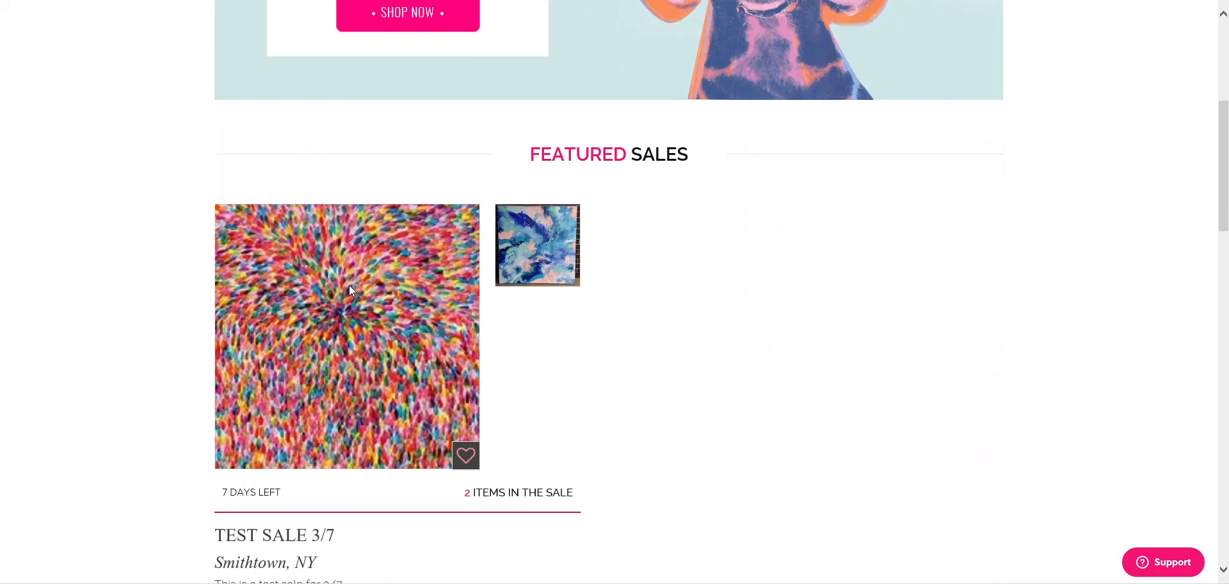
- Open Test sale 3/7 from Featured Sales, view its photo gallery and open the multicoloured painting
{"action": "left_click", "coordinate": [349, 285]}
{"action": "scroll", "coordinate": [646, 187], "scroll_direction": "down", "scroll_amount": 1}
{"action": "scroll", "coordinate": [646, 189], "scroll_direction": "down", "scroll_amount": 4}
{"action": "scroll", "coordinate": [646, 192], "scroll_direction": "up", "scroll_amount": 2}
{"action": "scroll", "coordinate": [250, 105], "scroll_direction": "up", "scroll_amount": 3}
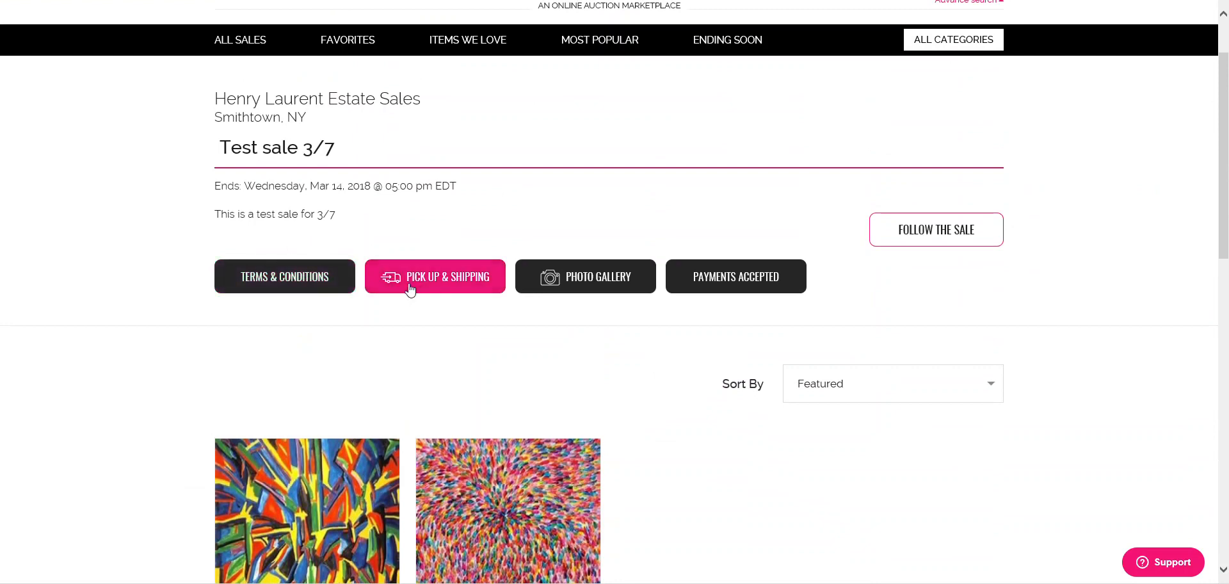
{"action": "left_click", "coordinate": [594, 283]}
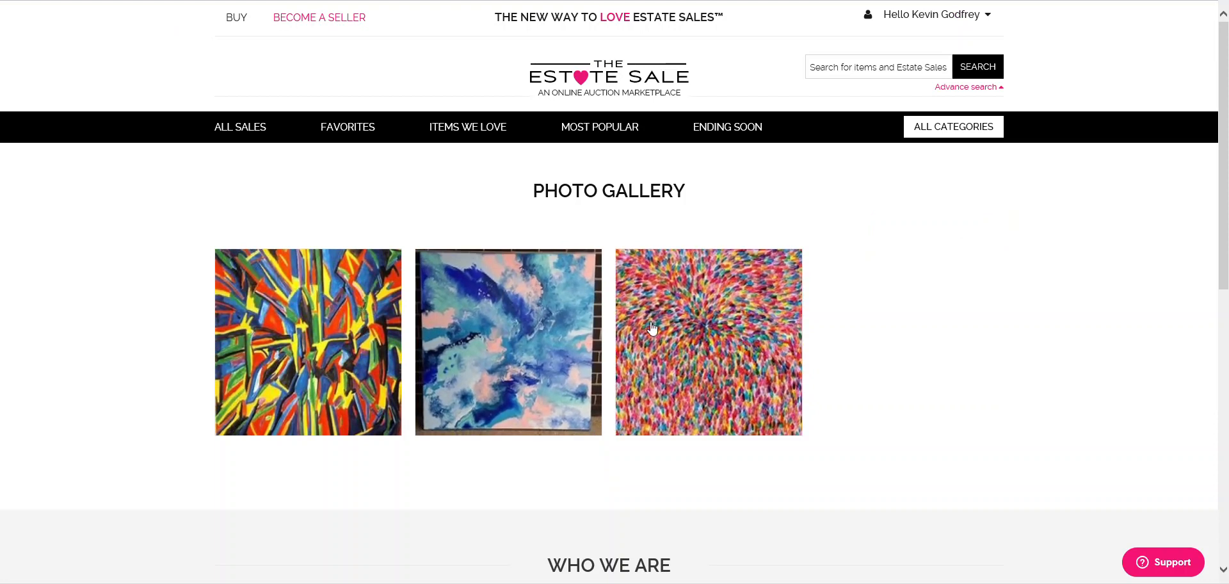
{"action": "left_click", "coordinate": [668, 331]}
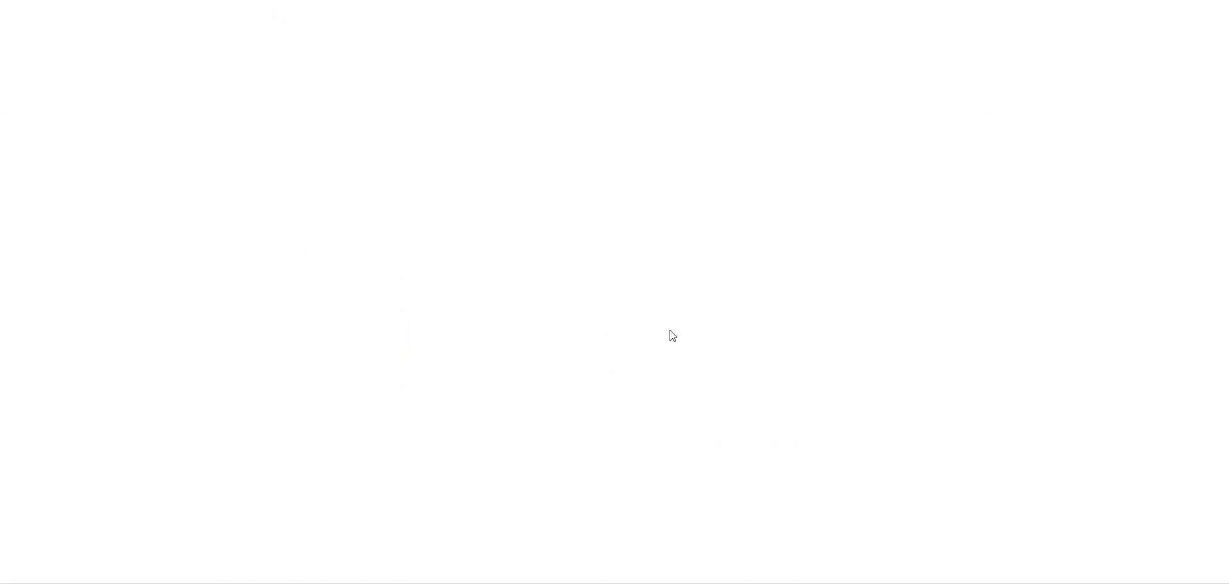
- Browse both Fancy Artwork photos and its bid and pickup details, then select the zip code field
{"action": "scroll", "coordinate": [672, 331], "scroll_direction": "down", "scroll_amount": 2}
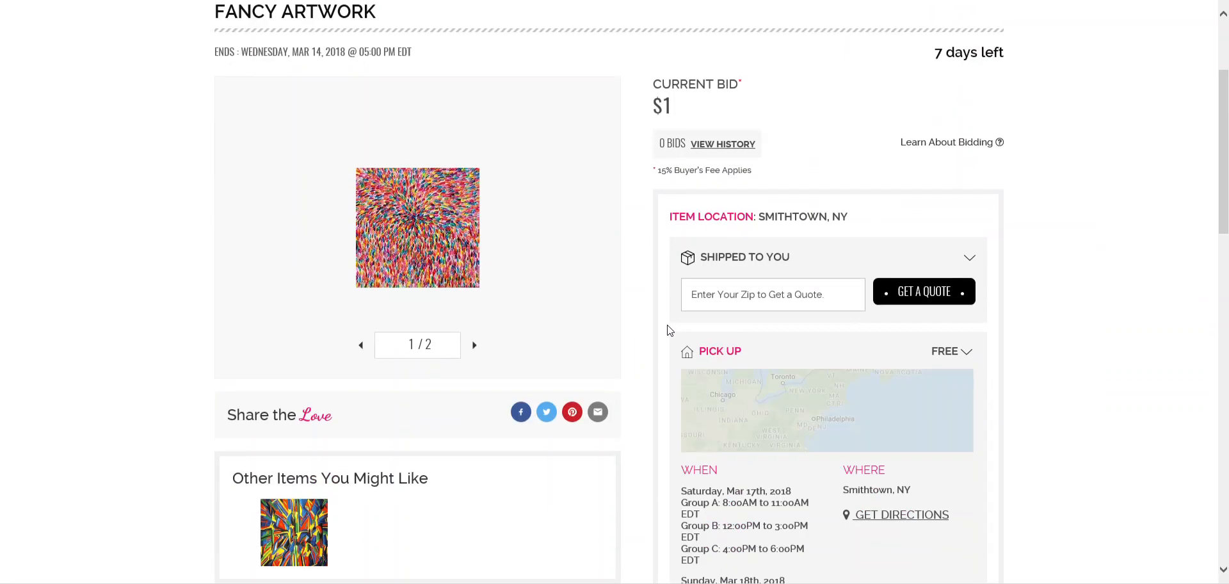
{"action": "left_click", "coordinate": [474, 344]}
{"action": "left_click", "coordinate": [360, 344]}
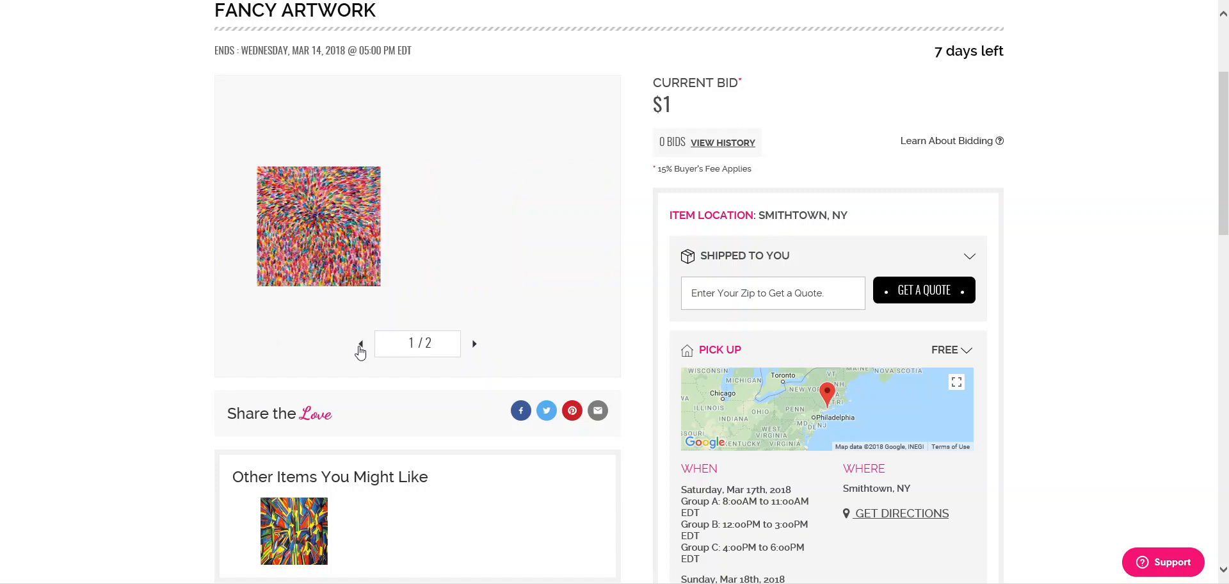
{"action": "scroll", "coordinate": [458, 282], "scroll_direction": "down", "scroll_amount": 3}
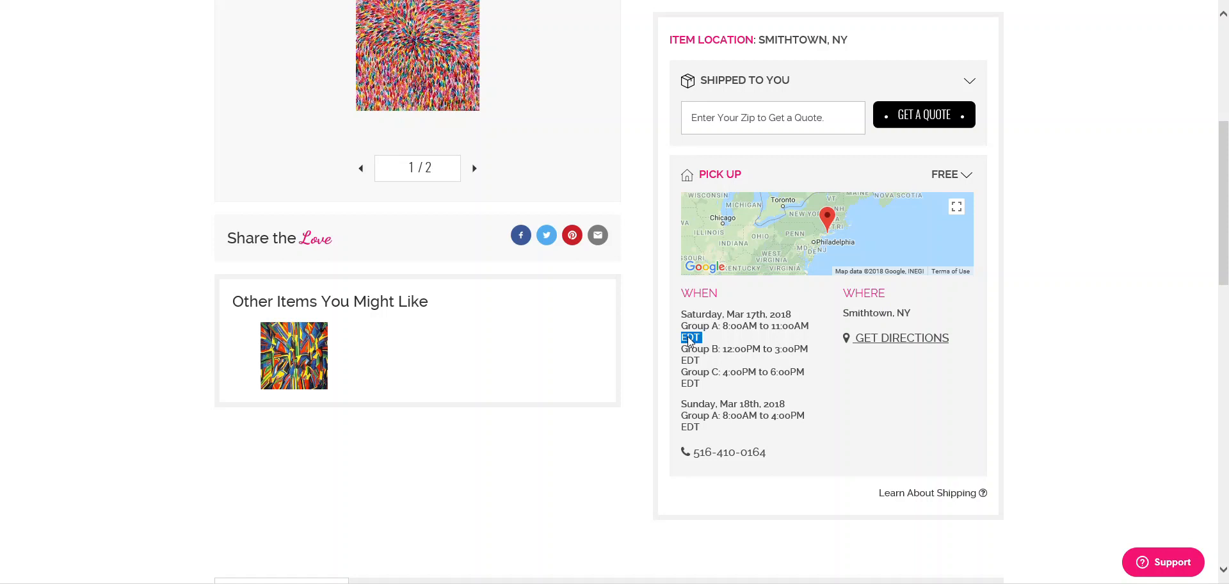
{"action": "scroll", "coordinate": [728, 441], "scroll_direction": "up", "scroll_amount": 3}
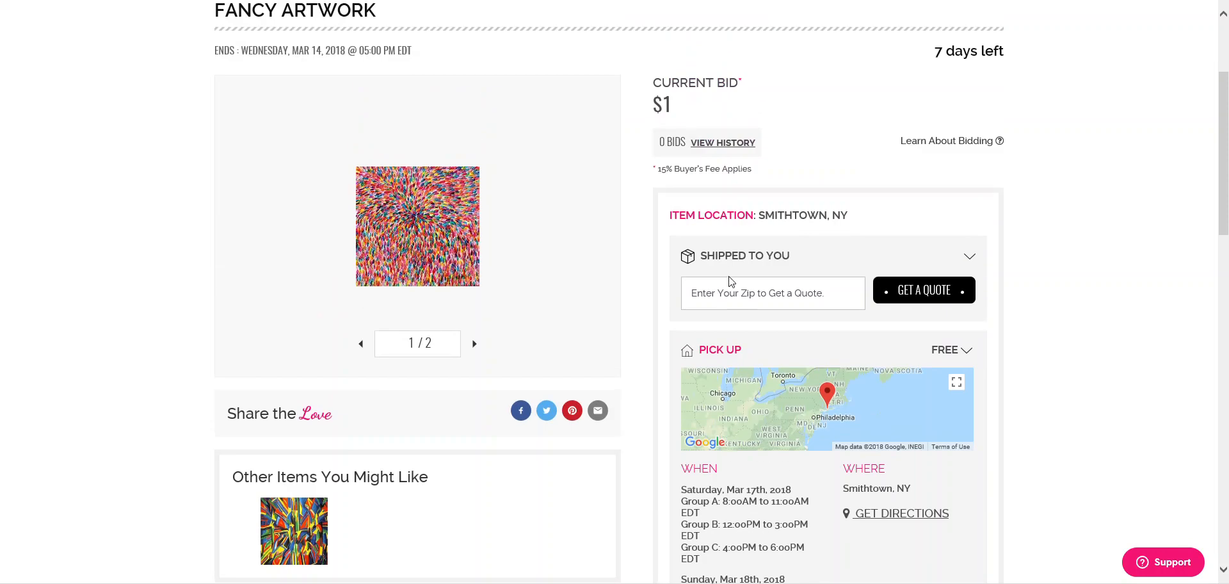
{"action": "left_click", "coordinate": [751, 293]}
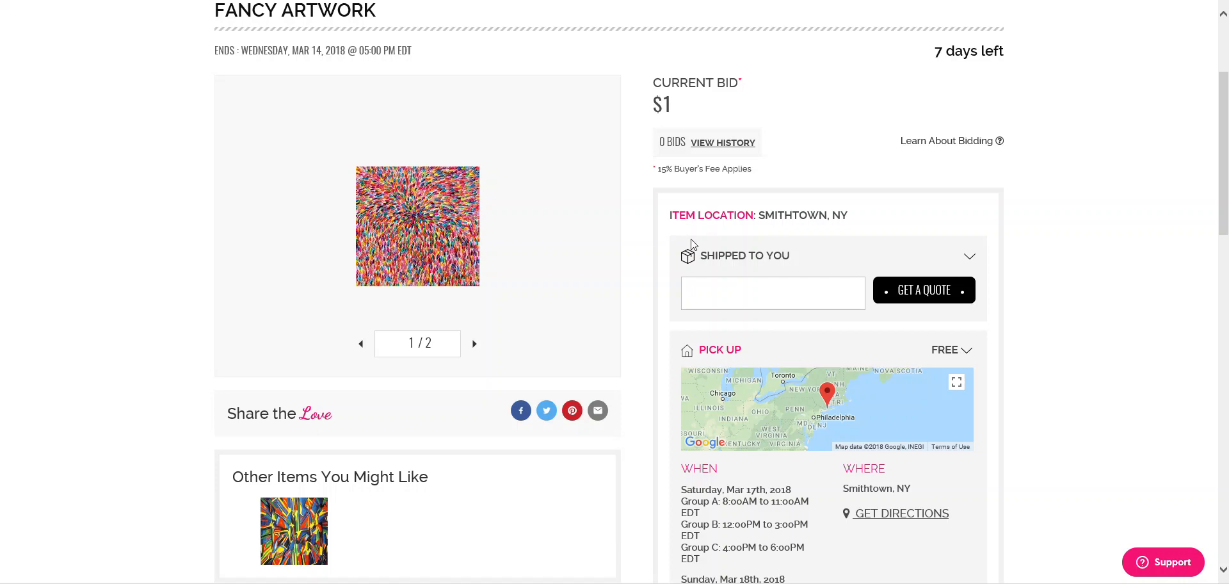
- Get shipping quotes for zip 11001, review the USPS rates, and close the quotes list
{"action": "type", "text": "11001"}
{"action": "left_click", "coordinate": [922, 292]}
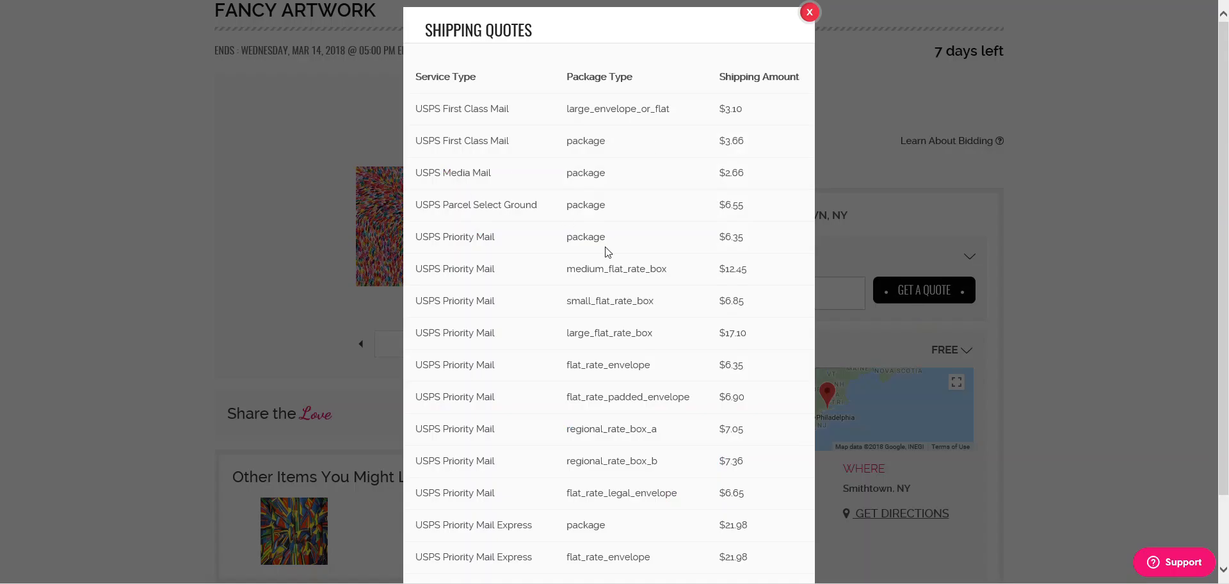
{"action": "scroll", "coordinate": [703, 379], "scroll_direction": "down", "scroll_amount": 2}
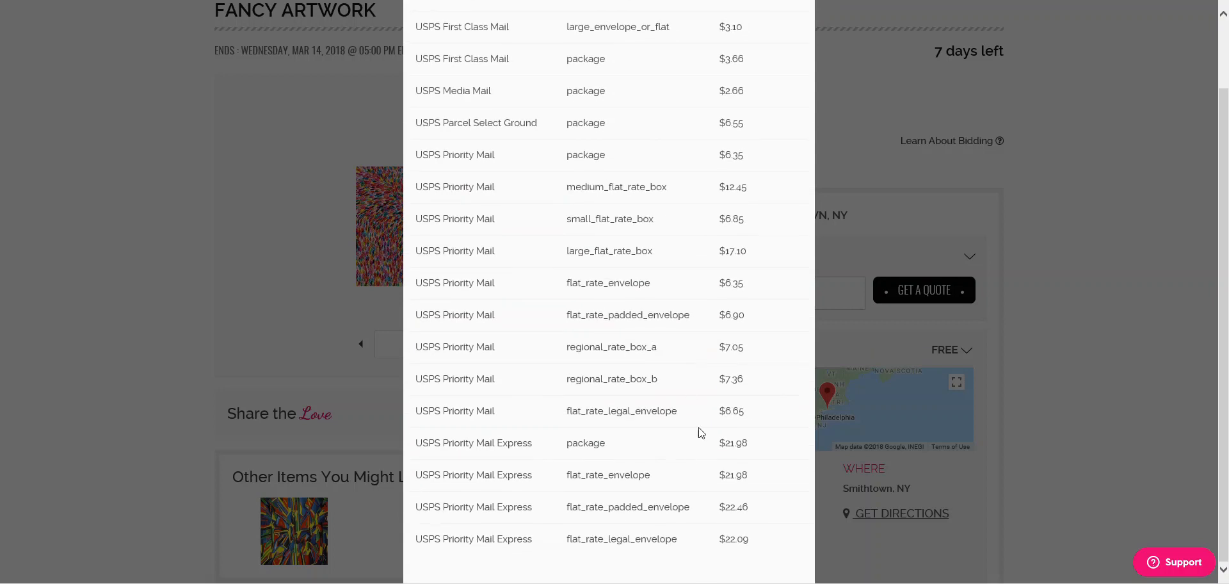
{"action": "scroll", "coordinate": [654, 282], "scroll_direction": "up", "scroll_amount": 2}
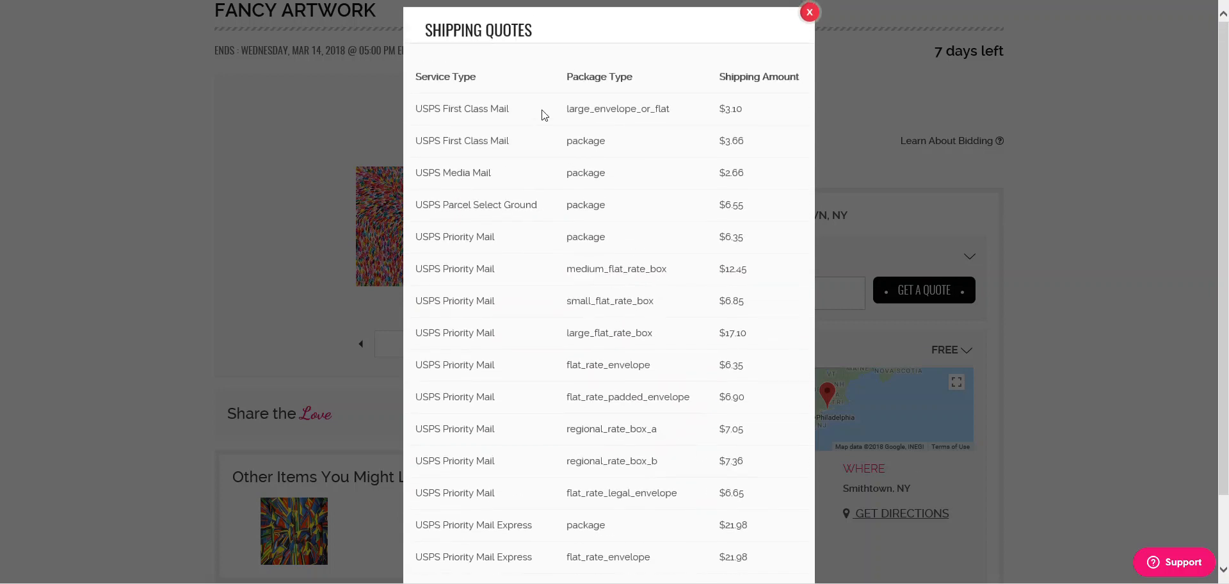
{"action": "left_click_drag", "start_coordinate": [521, 128], "coordinate": [646, 510]}
{"action": "left_click", "coordinate": [645, 509]}
{"action": "scroll", "coordinate": [643, 506], "scroll_direction": "down", "scroll_amount": 2}
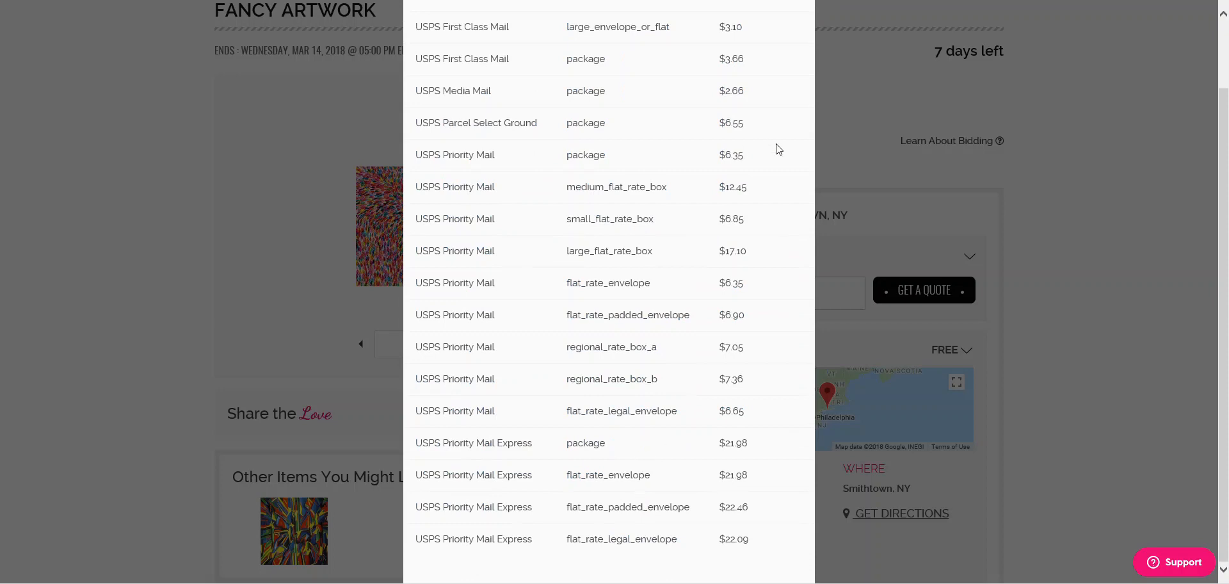
{"action": "scroll", "coordinate": [707, 146], "scroll_direction": "up", "scroll_amount": 2}
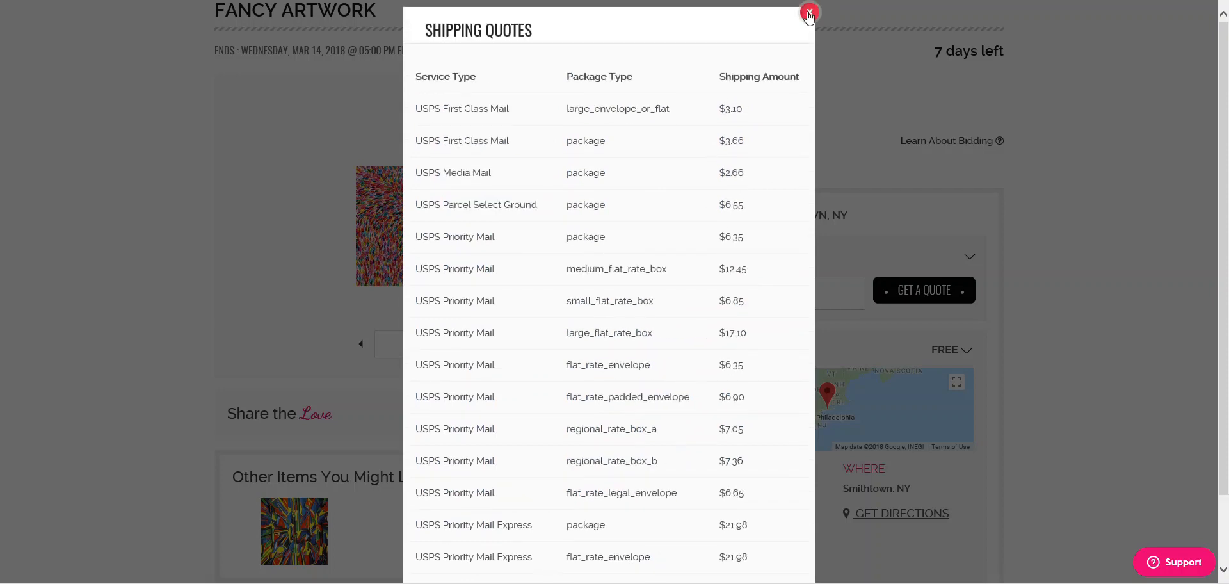
{"action": "left_click", "coordinate": [811, 16]}
- Highlight the $1 current bid and show the account options
{"action": "left_click_drag", "start_coordinate": [896, 94], "coordinate": [901, 122]}
{"action": "scroll", "coordinate": [973, 128], "scroll_direction": "up", "scroll_amount": 3}
{"action": "left_click", "coordinate": [955, 16]}
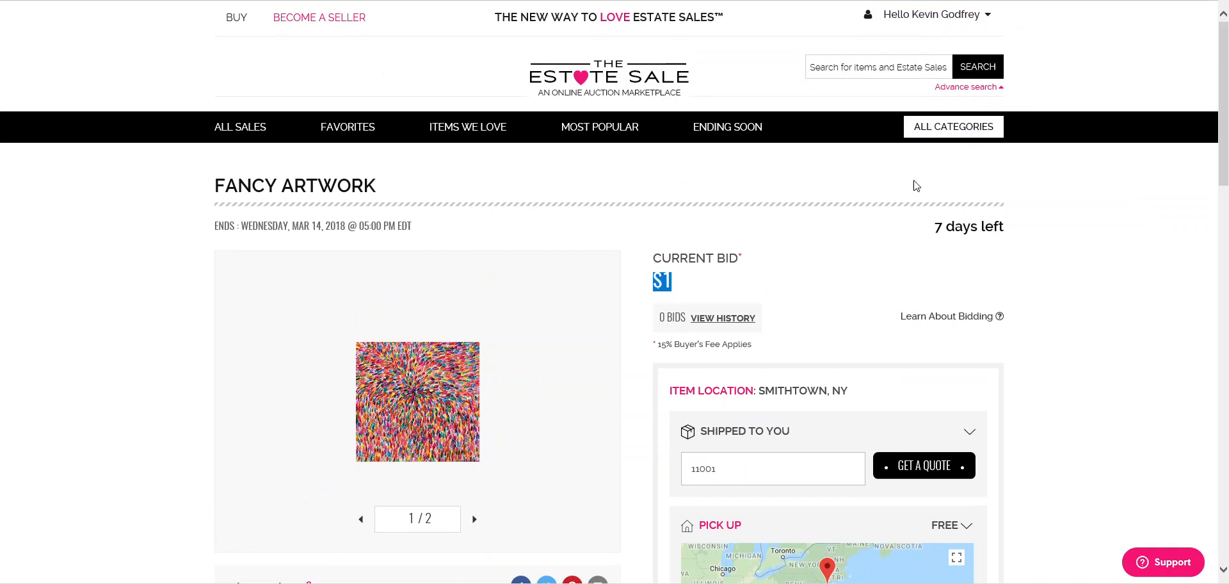
- Highlight the $1 bid, return to the homepage and check Fancy artwork under Items We Love
{"action": "left_click", "coordinate": [898, 277]}
{"action": "left_click_drag", "start_coordinate": [868, 268], "coordinate": [941, 304]}
{"action": "left_click", "coordinate": [602, 77]}
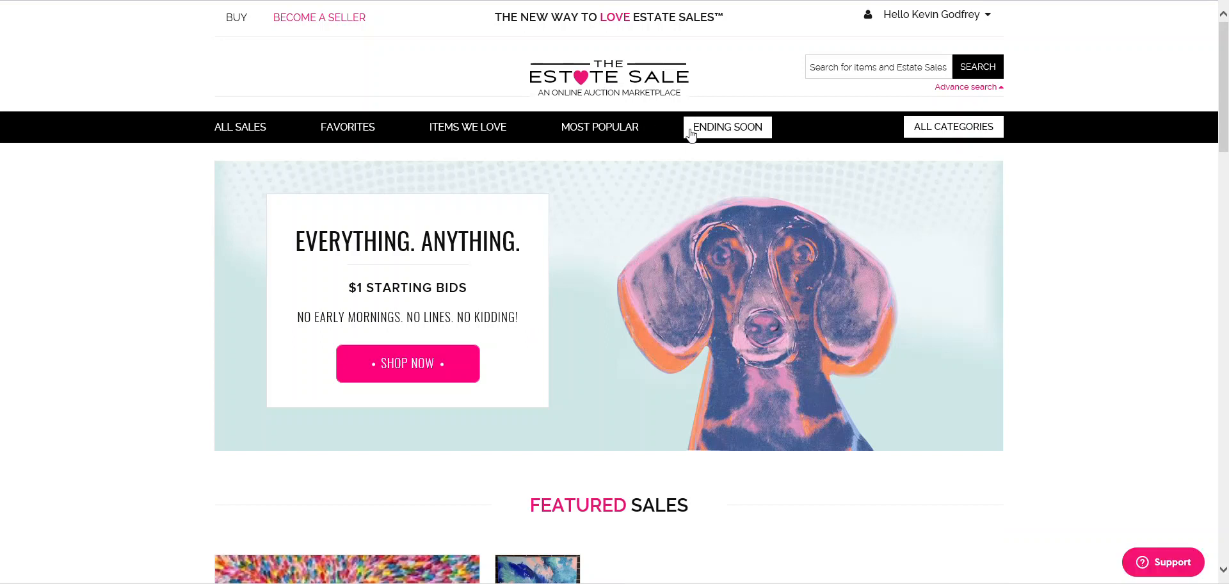
{"action": "scroll", "coordinate": [700, 141], "scroll_direction": "down", "scroll_amount": 3}
{"action": "scroll", "coordinate": [700, 140], "scroll_direction": "down", "scroll_amount": 7}
{"action": "scroll", "coordinate": [692, 144], "scroll_direction": "up", "scroll_amount": 7}
{"action": "scroll", "coordinate": [587, 346], "scroll_direction": "up", "scroll_amount": 3}
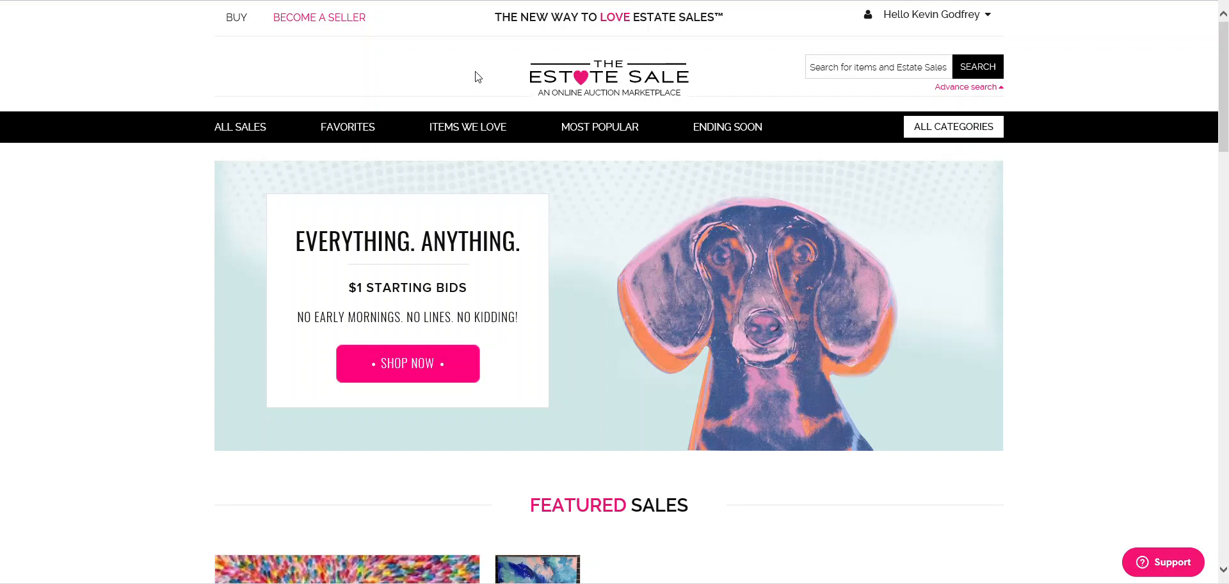
{"action": "scroll", "coordinate": [762, 188], "scroll_direction": "down", "scroll_amount": 10}
{"action": "scroll", "coordinate": [848, 226], "scroll_direction": "up", "scroll_amount": 10}
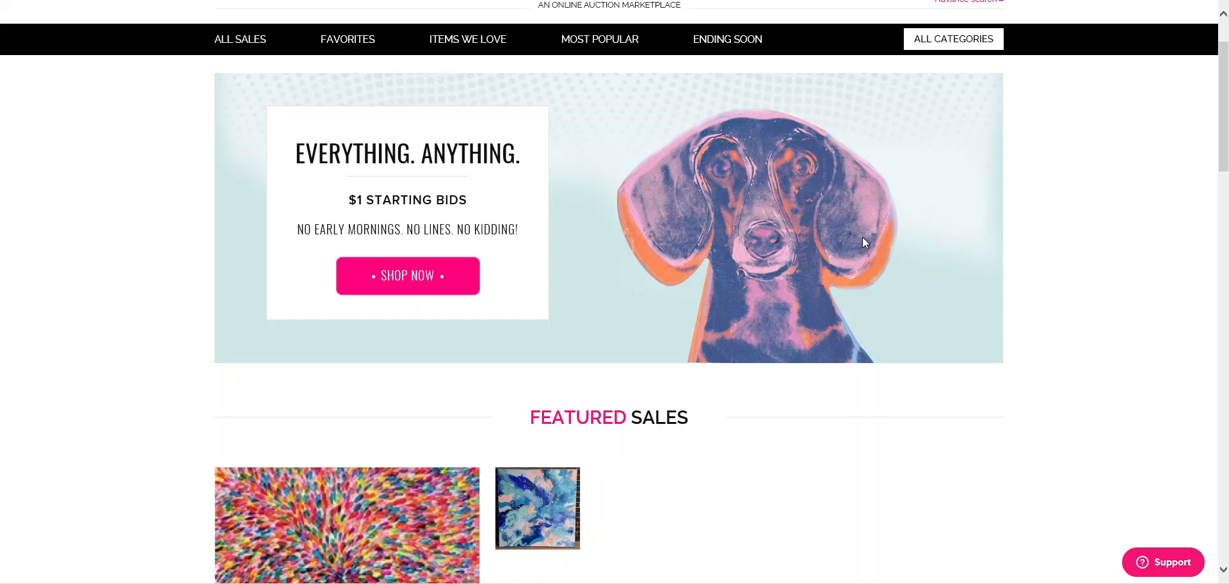
{"action": "scroll", "coordinate": [862, 242], "scroll_direction": "down", "scroll_amount": 8}
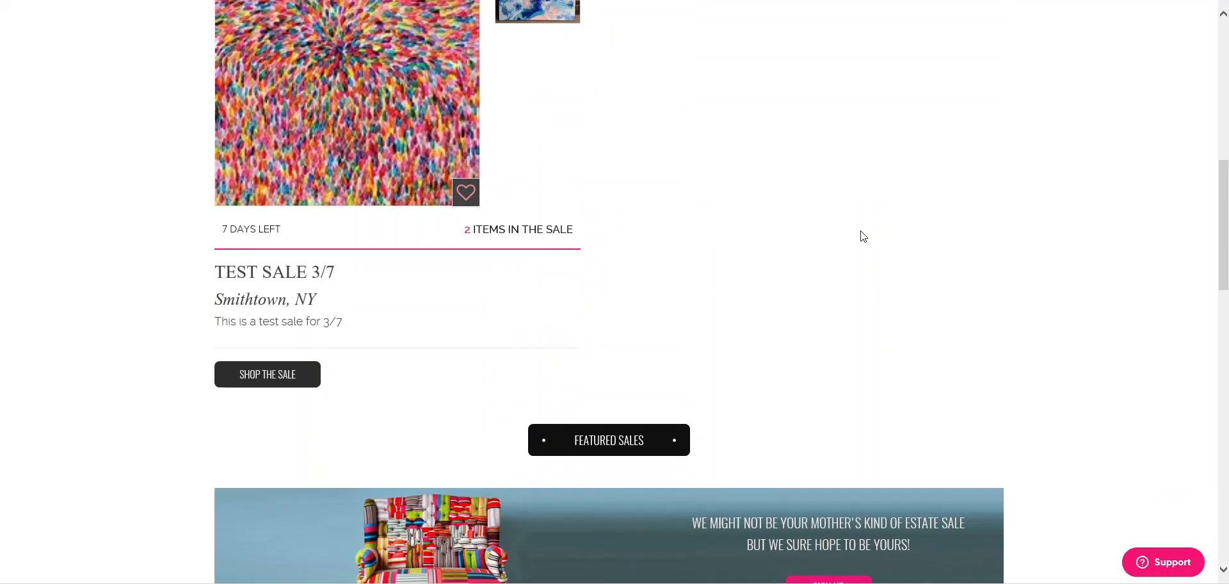
{"action": "scroll", "coordinate": [862, 233], "scroll_direction": "up", "scroll_amount": 6}
{"action": "scroll", "coordinate": [862, 234], "scroll_direction": "down", "scroll_amount": 14}
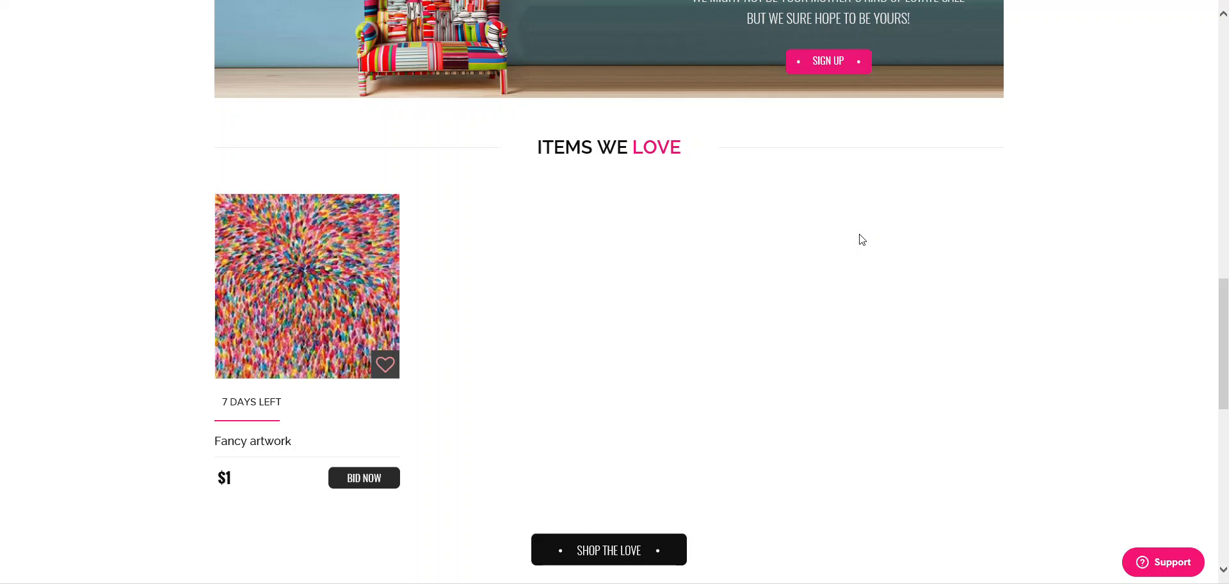
{"action": "scroll", "coordinate": [861, 238], "scroll_direction": "up", "scroll_amount": 15}
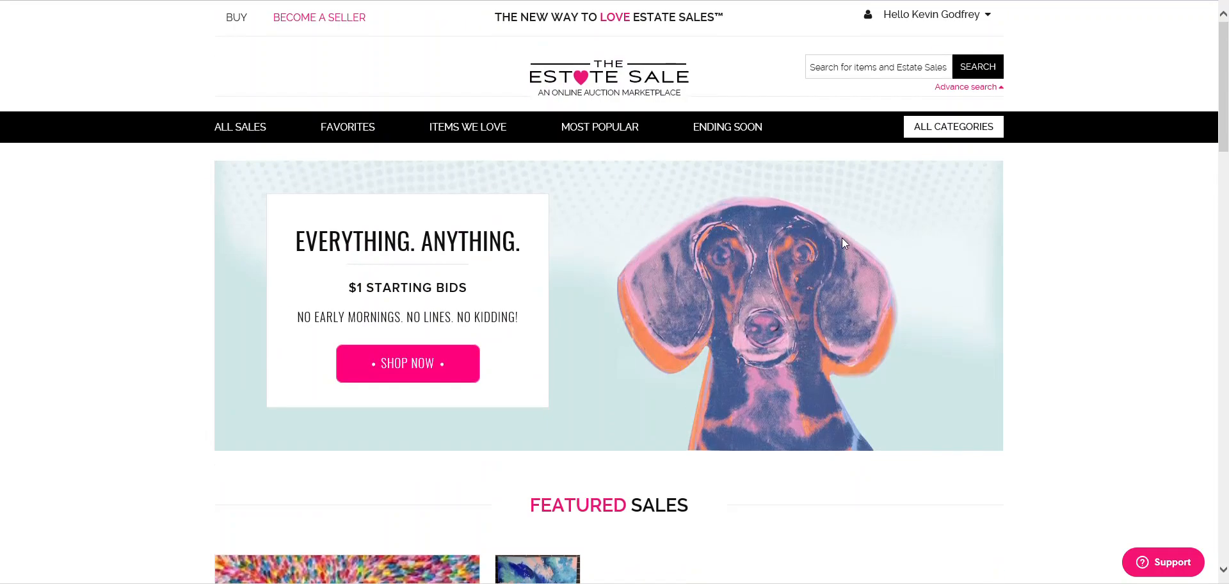